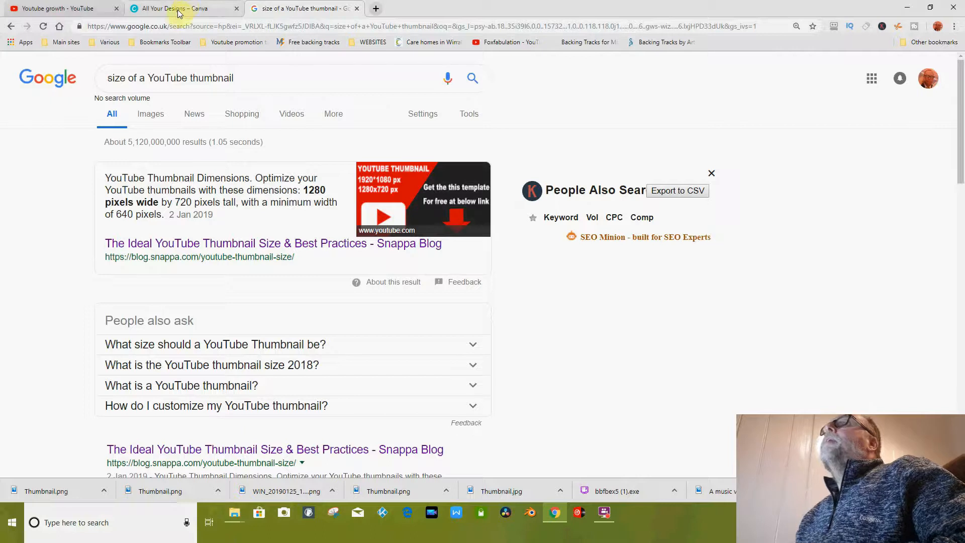
# Switch to Canva, search the design types for "youtube" and create a new YouTube Thumbnail design.
pyautogui.click(177, 10)
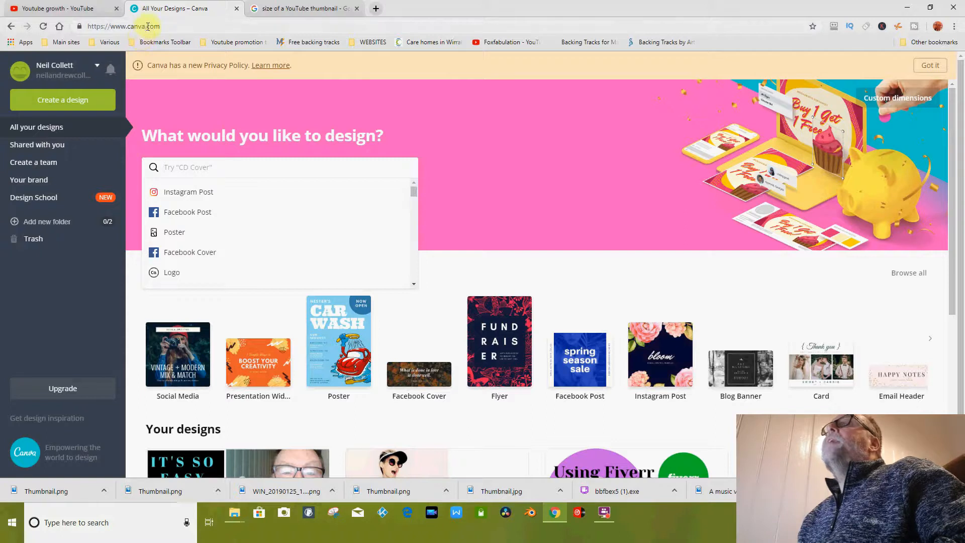
pyautogui.click(168, 26)
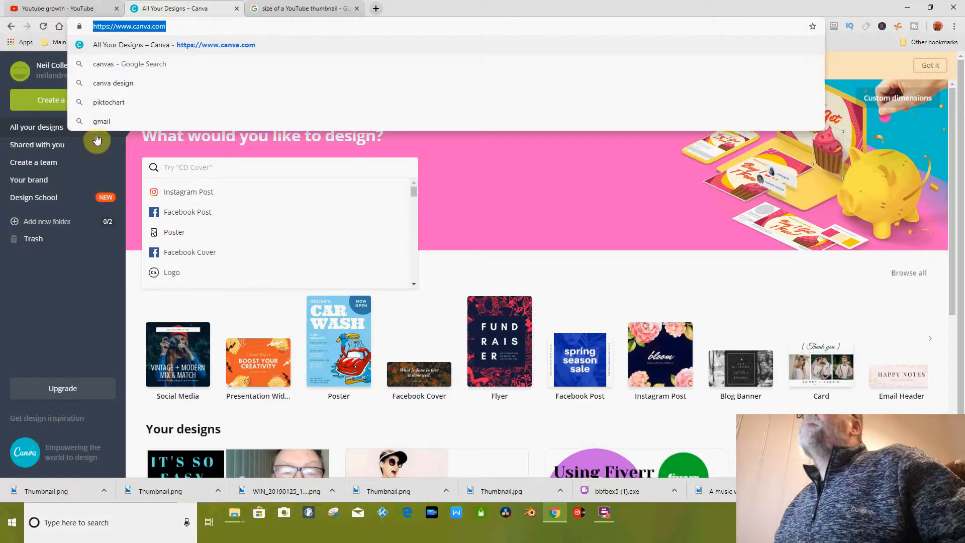
pyautogui.click(53, 310)
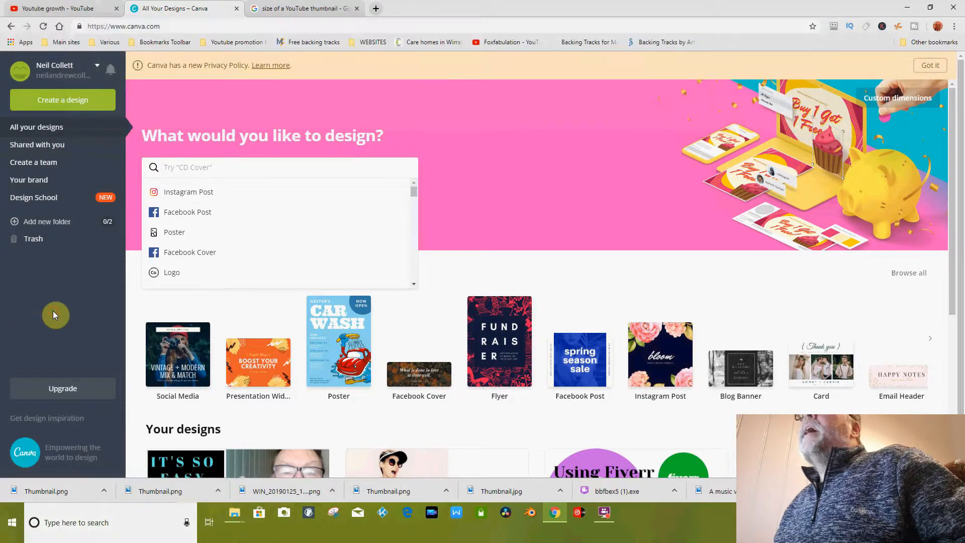
pyautogui.click(208, 167)
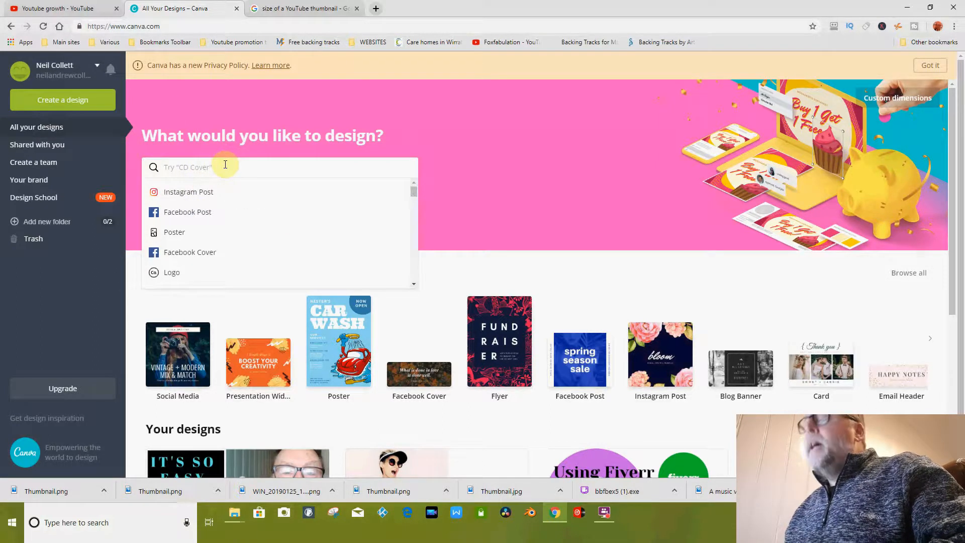
pyautogui.write('you')
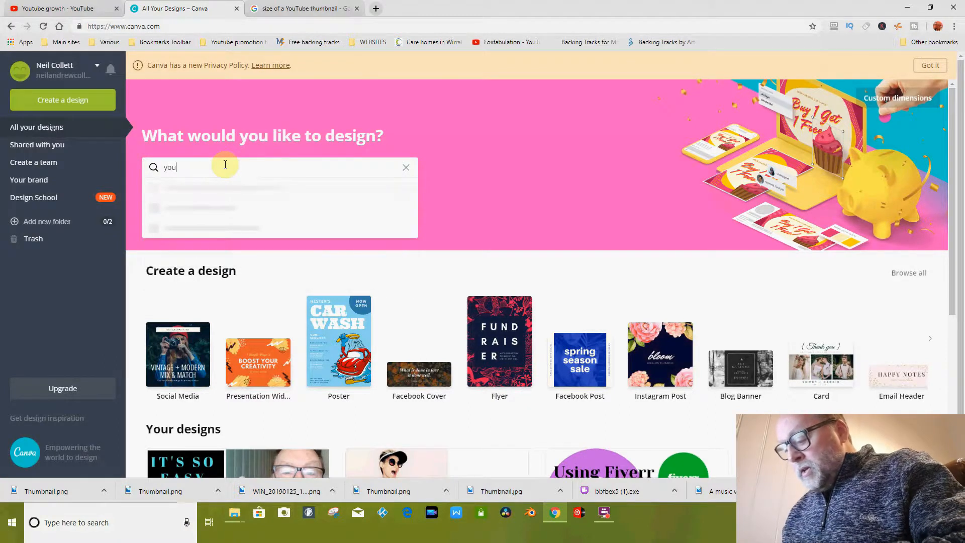
pyautogui.write('tube')
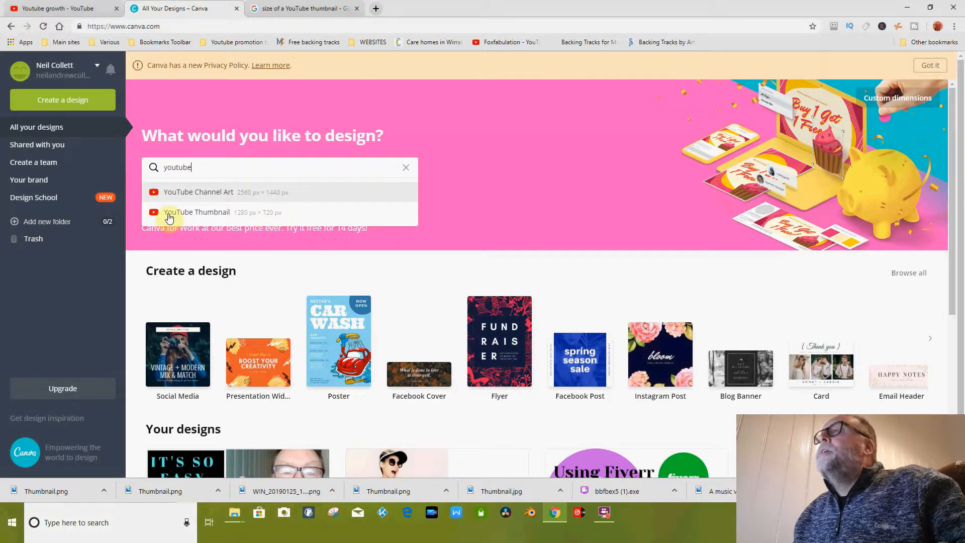
pyautogui.click(186, 214)
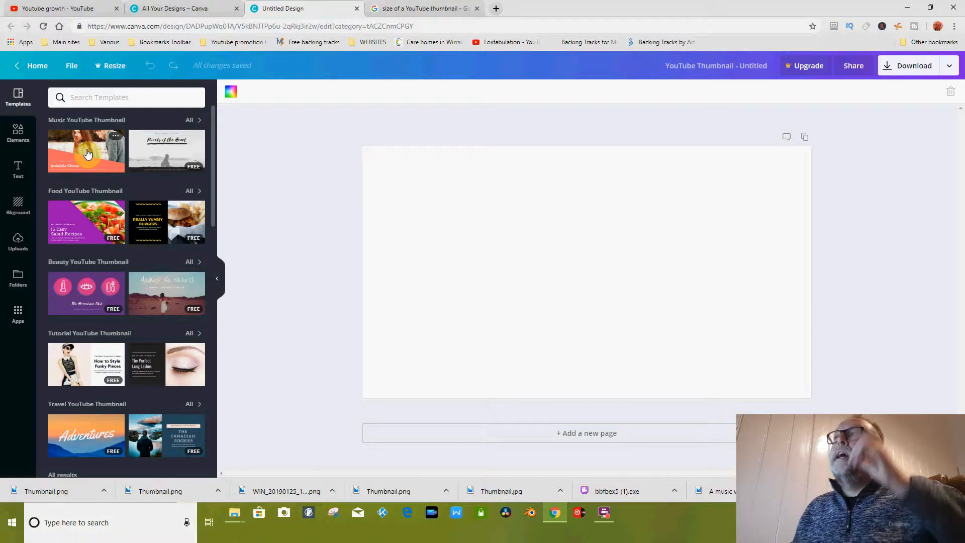
# Apply the "Invisible Chaos" music template to the blank page and replace its couple photo with the brighter uploaded thumbs-up photo.
pyautogui.moveTo(82, 154); pyautogui.dragTo(417, 207)
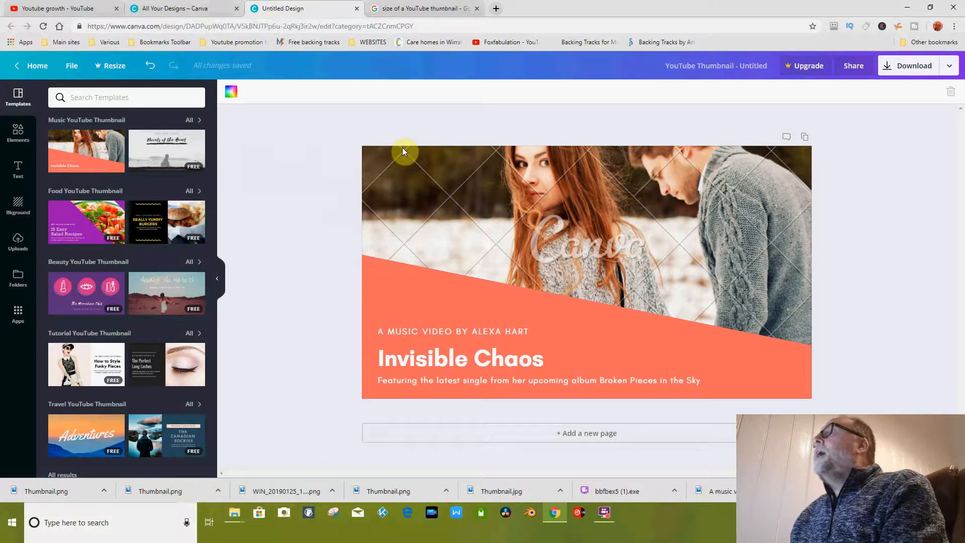
pyautogui.click(539, 195)
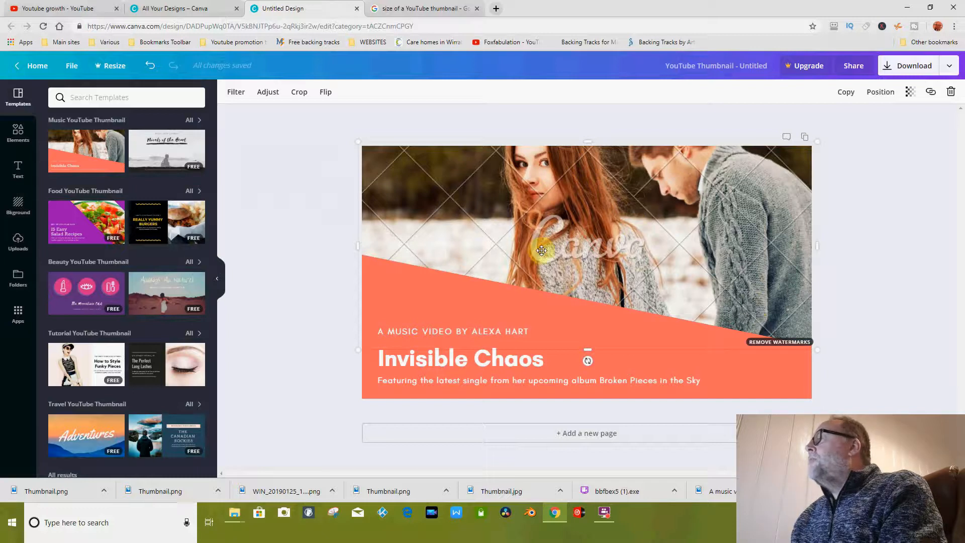
pyautogui.click(23, 242)
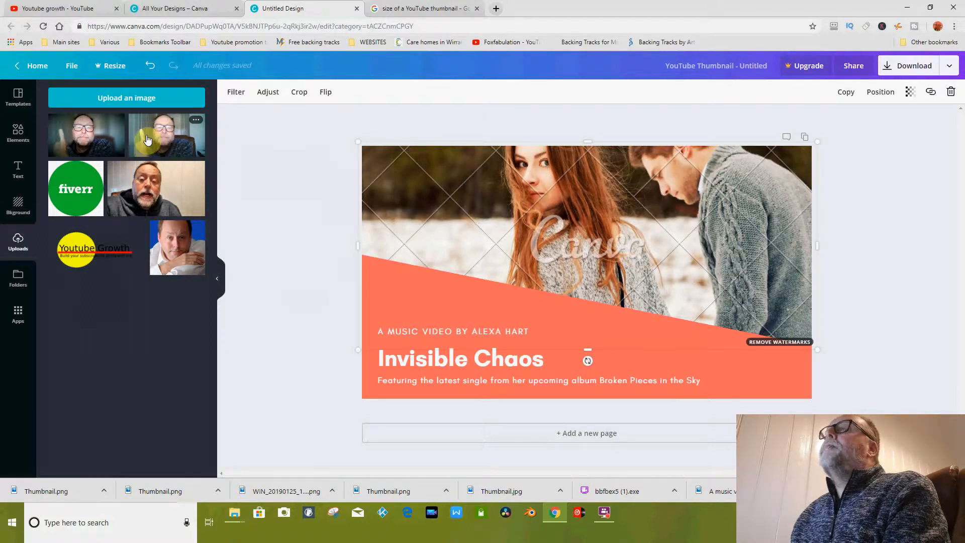
pyautogui.moveTo(159, 136); pyautogui.dragTo(542, 223)
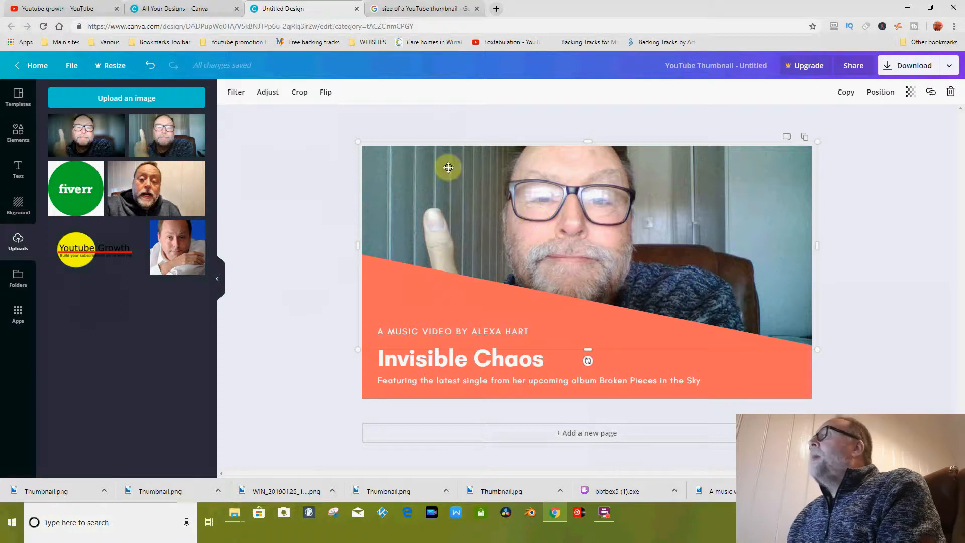
# Resize and move the thumbs-up photo to fill about the right two-thirds of the thumbnail, from the top edge down behind the slanted shape.
pyautogui.moveTo(360, 139); pyautogui.dragTo(561, 206)
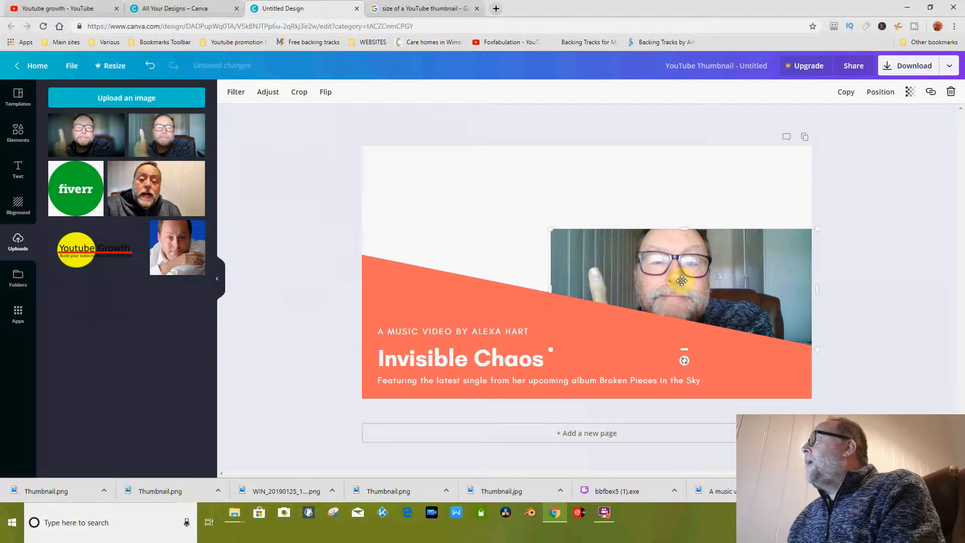
pyautogui.moveTo(672, 280); pyautogui.dragTo(688, 199)
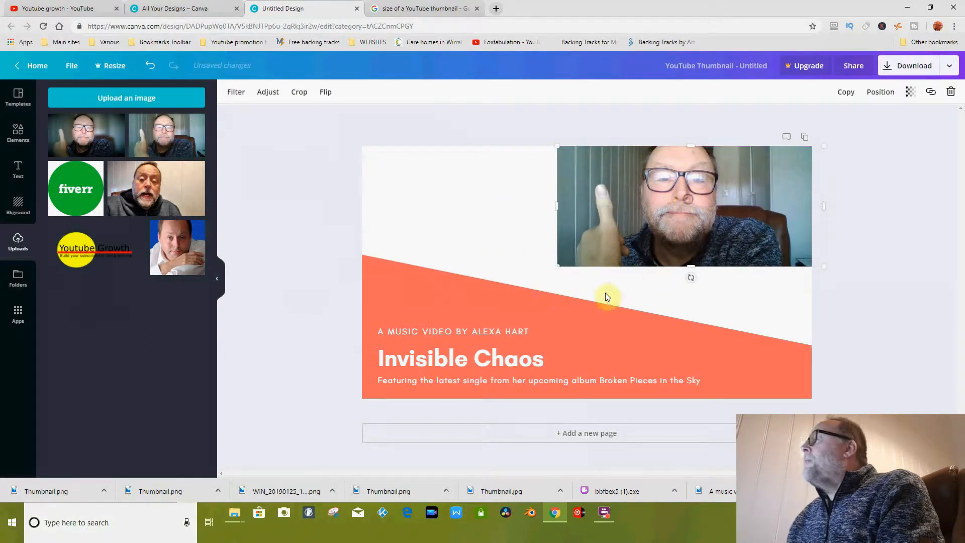
pyautogui.moveTo(557, 267); pyautogui.dragTo(528, 308)
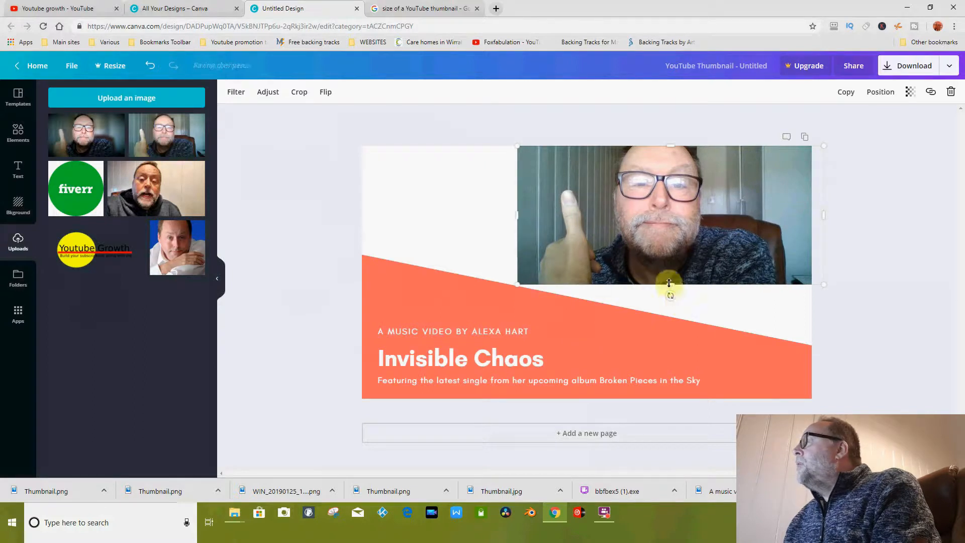
pyautogui.moveTo(670, 285); pyautogui.dragTo(666, 348)
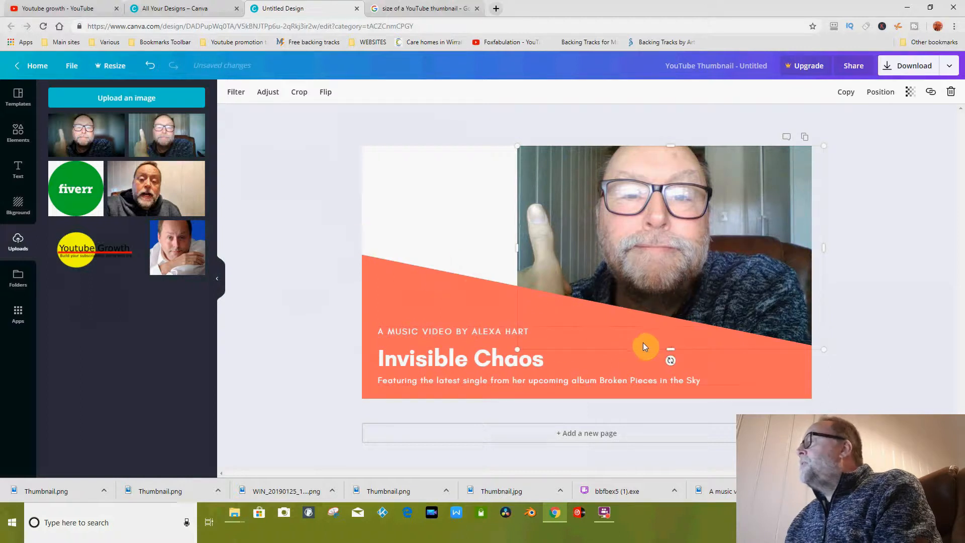
pyautogui.click(312, 258)
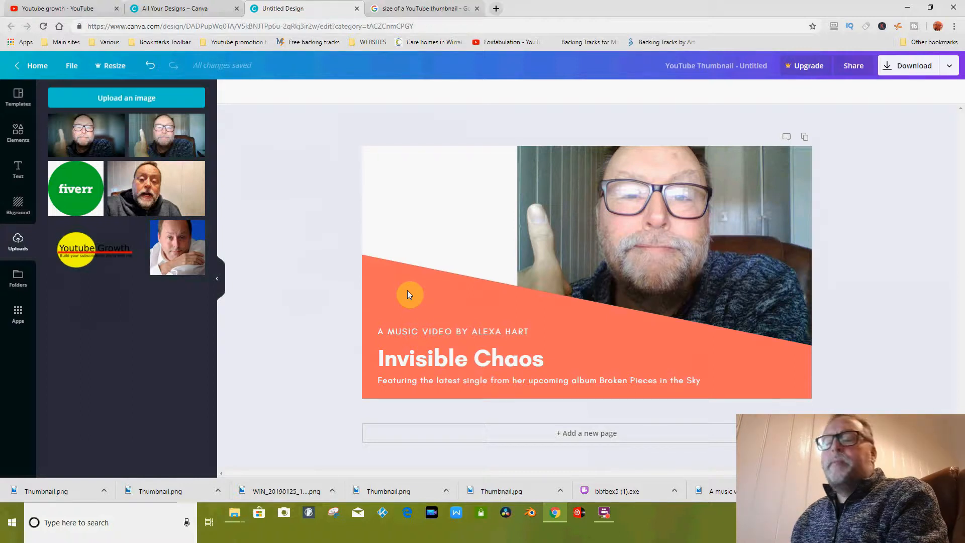
# Recolour the slanted orange shape behind the text to purple #be61ff using a custom colour.
pyautogui.click(440, 295)
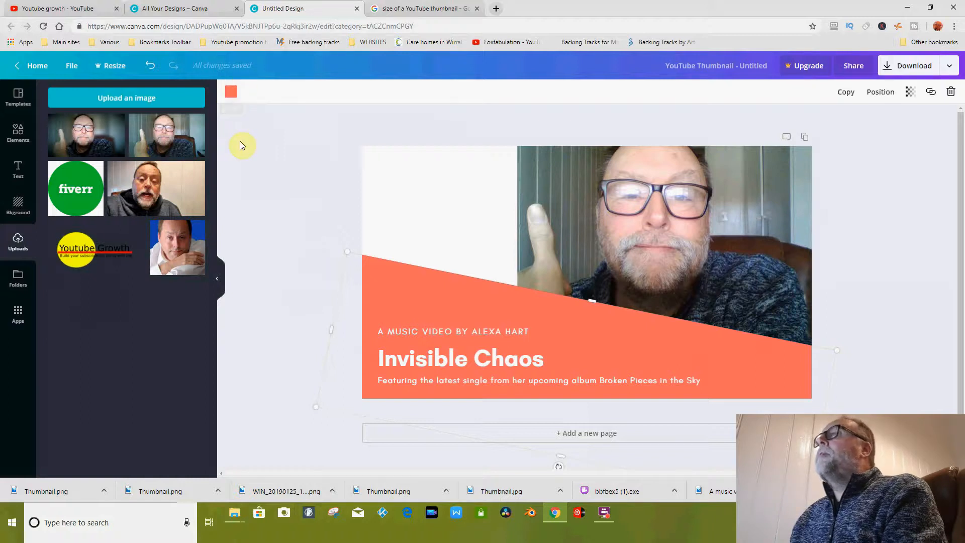
pyautogui.click(231, 94)
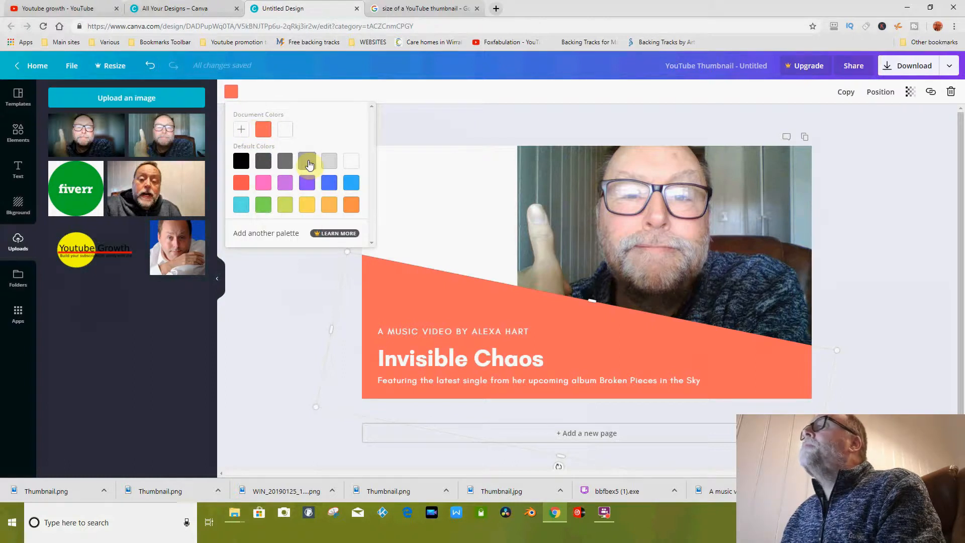
pyautogui.click(241, 127)
pyautogui.click(287, 207)
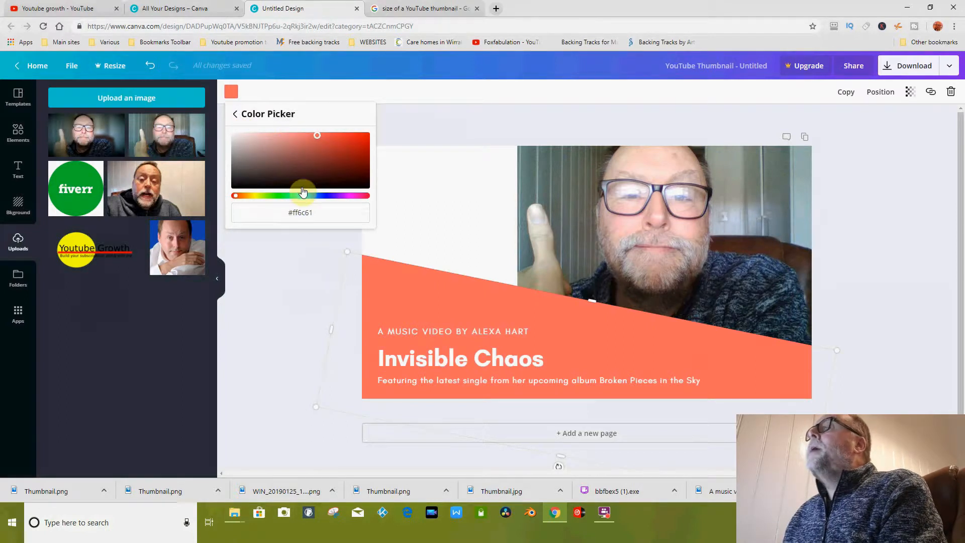
pyautogui.moveTo(324, 197); pyautogui.dragTo(338, 203)
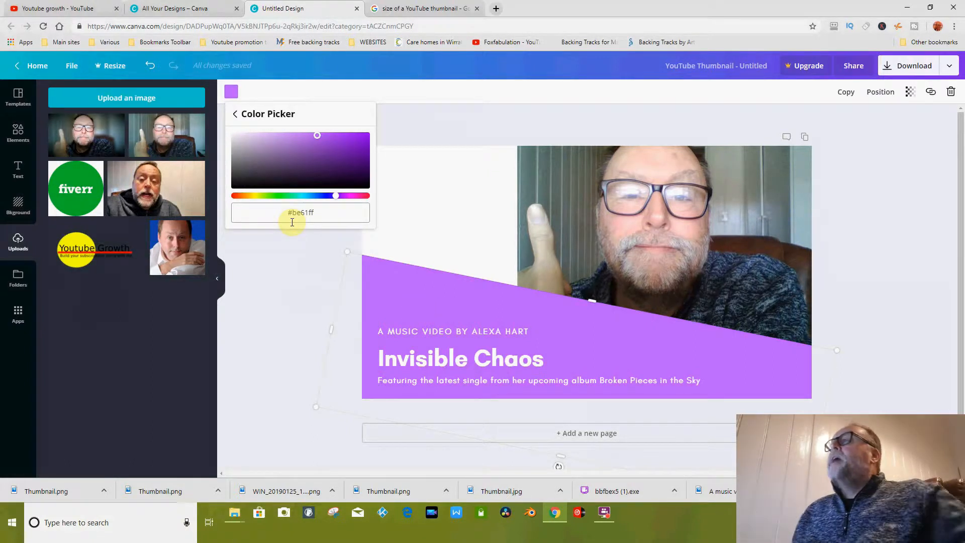
pyautogui.moveTo(319, 207); pyautogui.dragTo(281, 211)
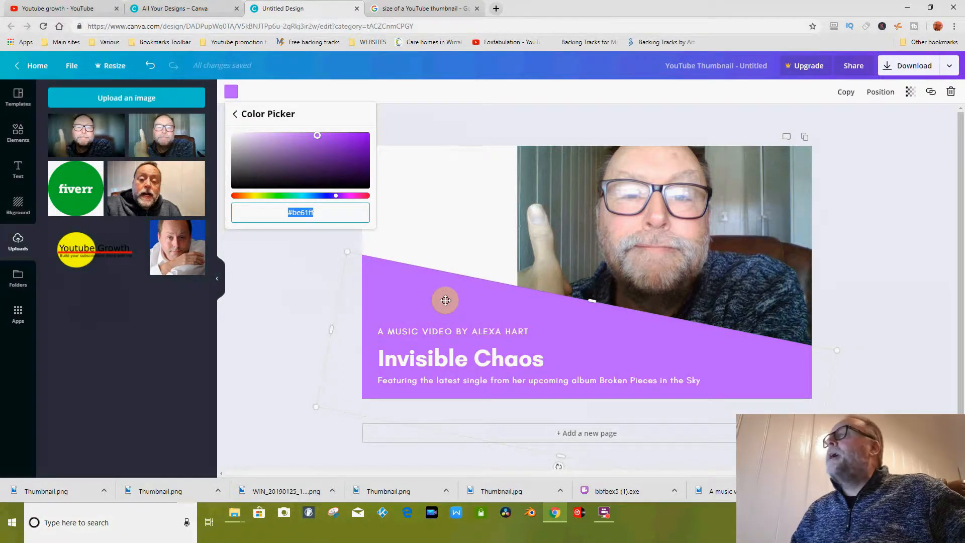
pyautogui.click(319, 301)
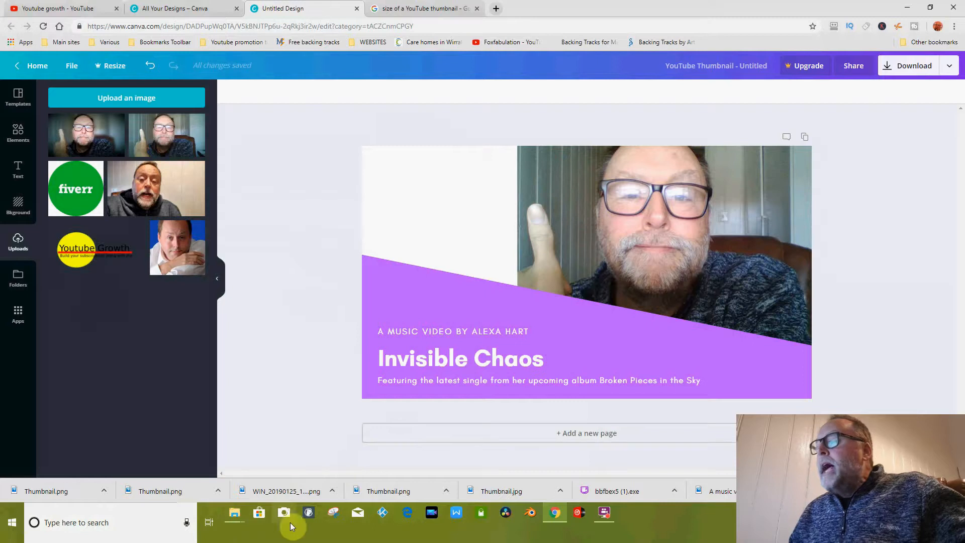
# Switch to File Explorer, view the finished Thumbnail 2 image in Photos as a reference, and return to the Canva design.
pyautogui.click(234, 509)
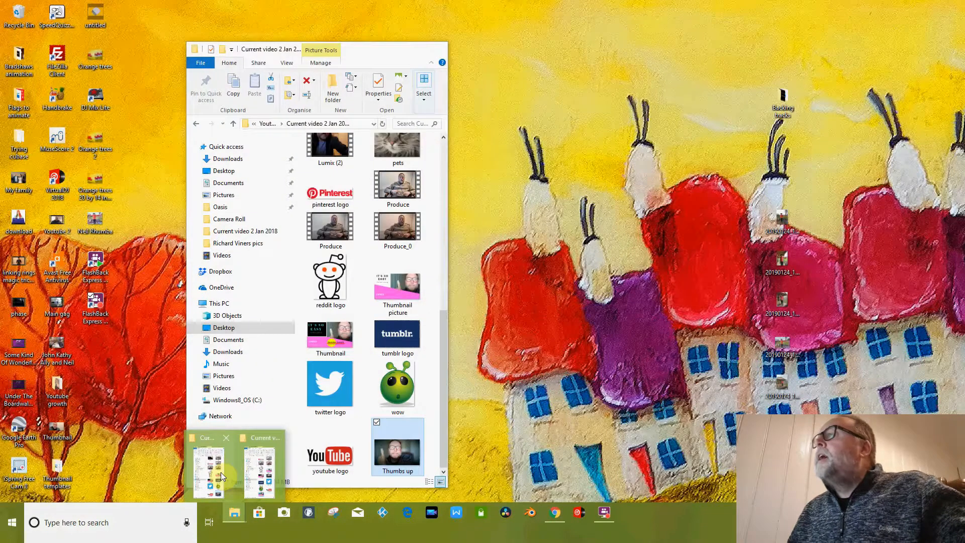
pyautogui.click(221, 471)
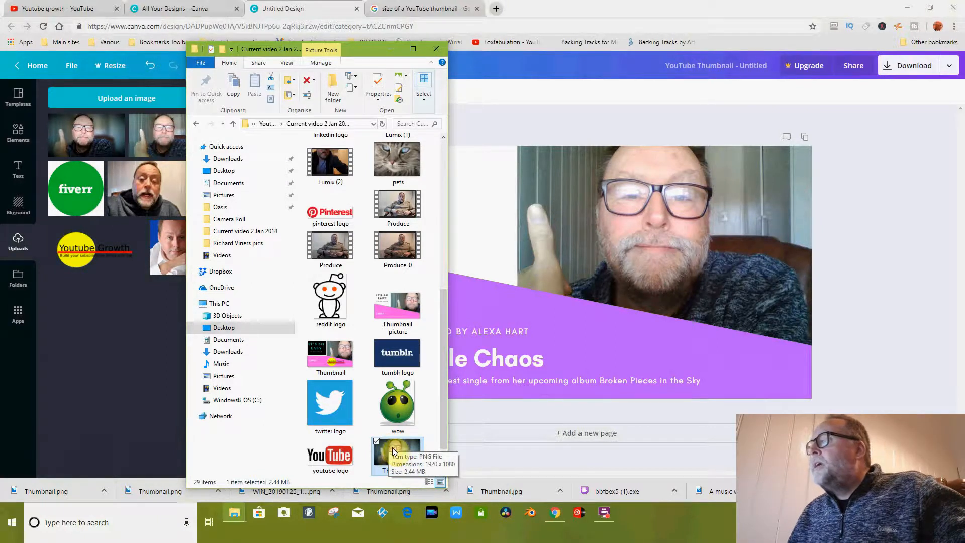
pyautogui.scroll(-1, 393, 451)
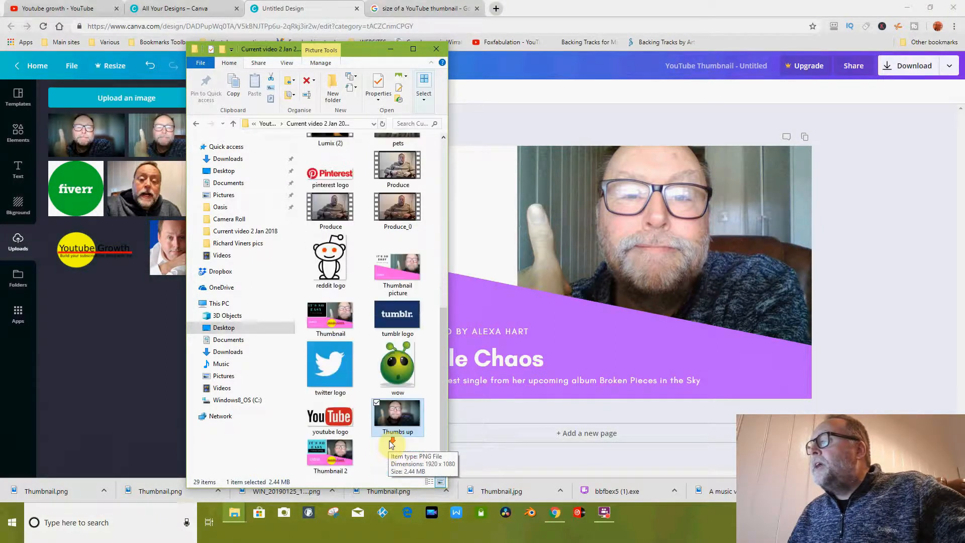
pyautogui.doubleClick(324, 452)
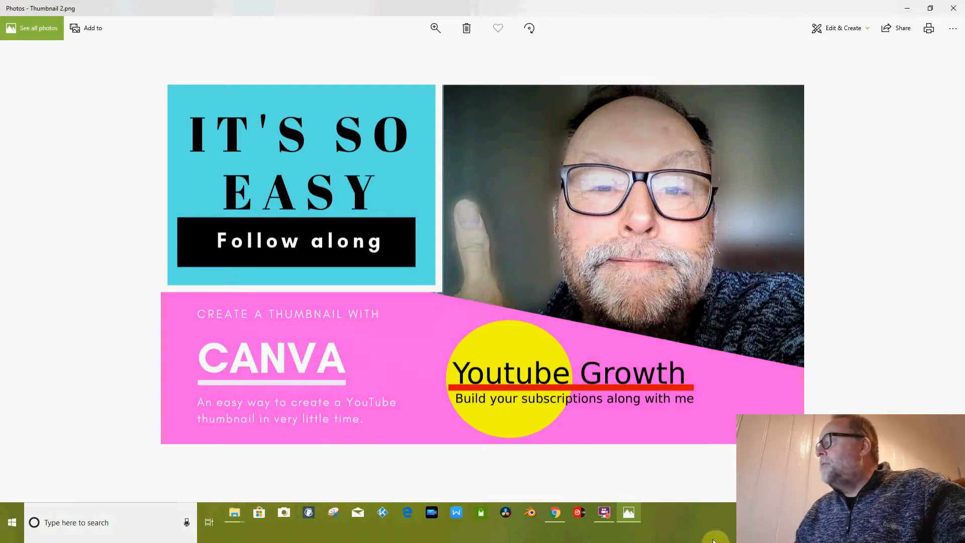
pyautogui.click(629, 512)
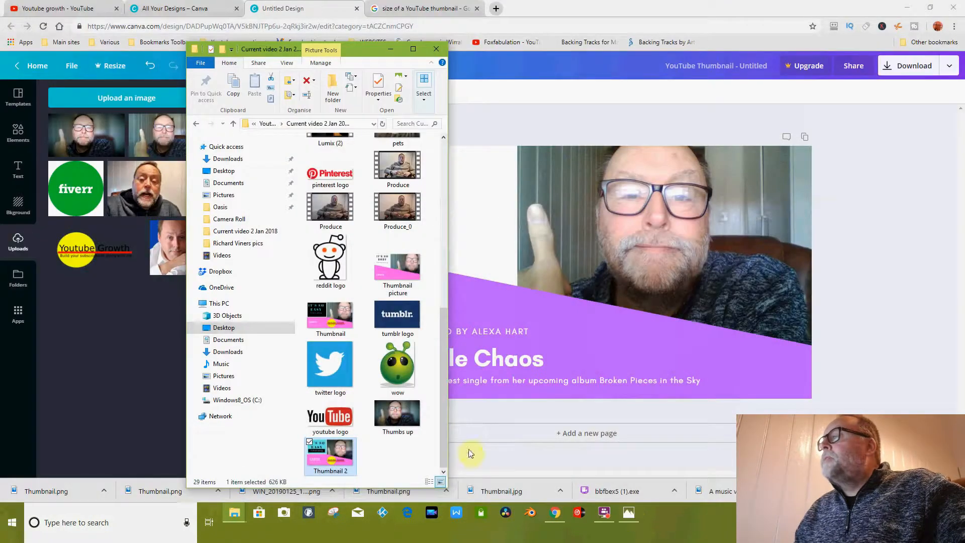
pyautogui.click(391, 49)
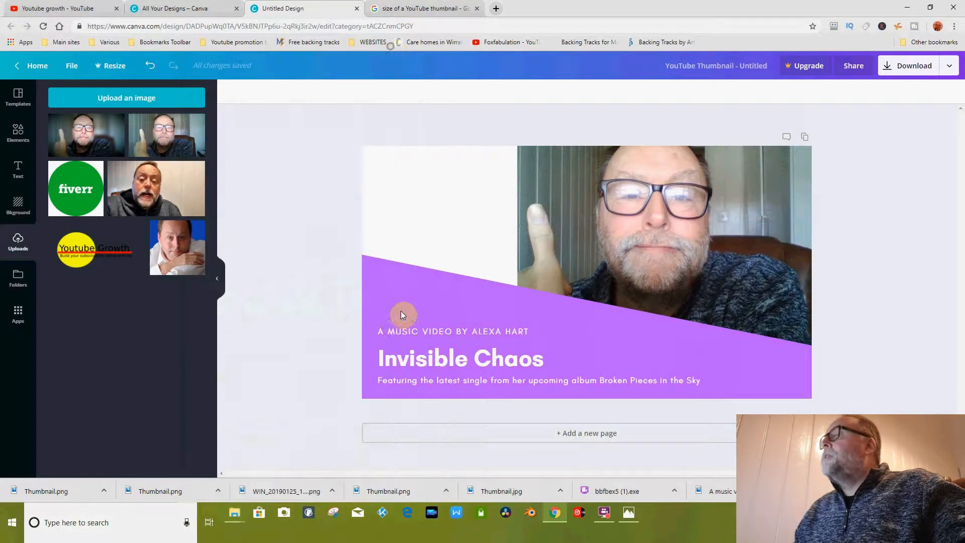
# Replace the small text line above the Invisible Chaos title with "CREATE A THUMBNAIL WITH", checking the wording against the Thumbnail 2 reference in Photos.
pyautogui.click(419, 335)
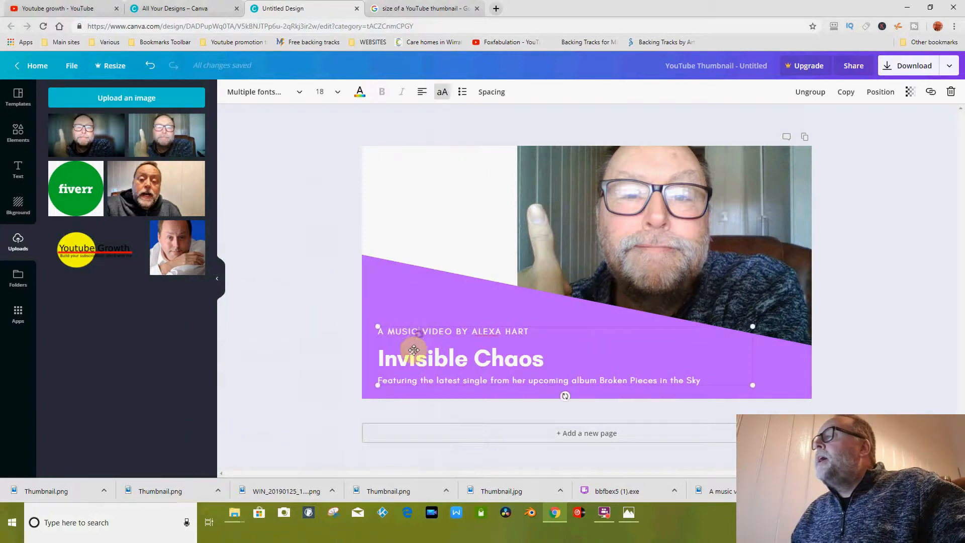
pyautogui.click(418, 334)
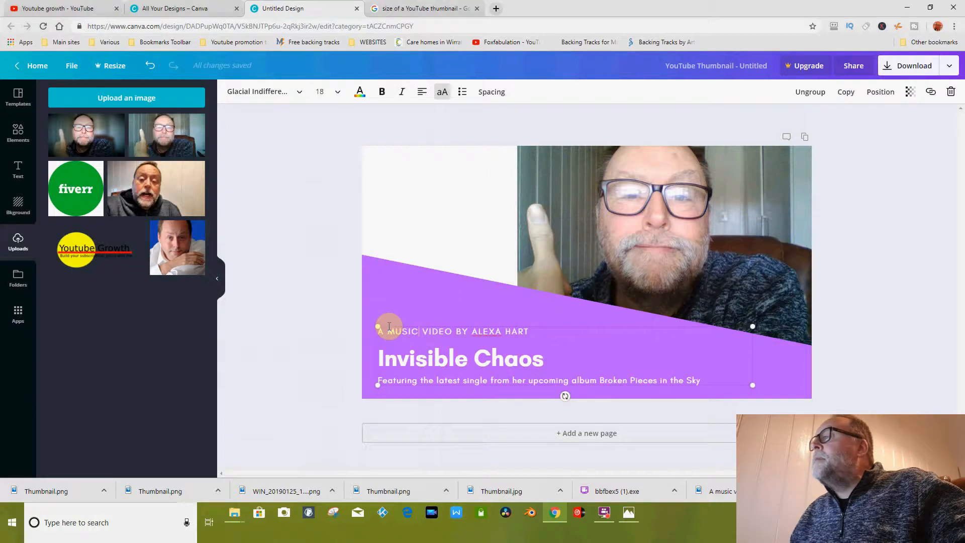
pyautogui.click(418, 332)
pyautogui.moveTo(418, 332); pyautogui.dragTo(388, 324)
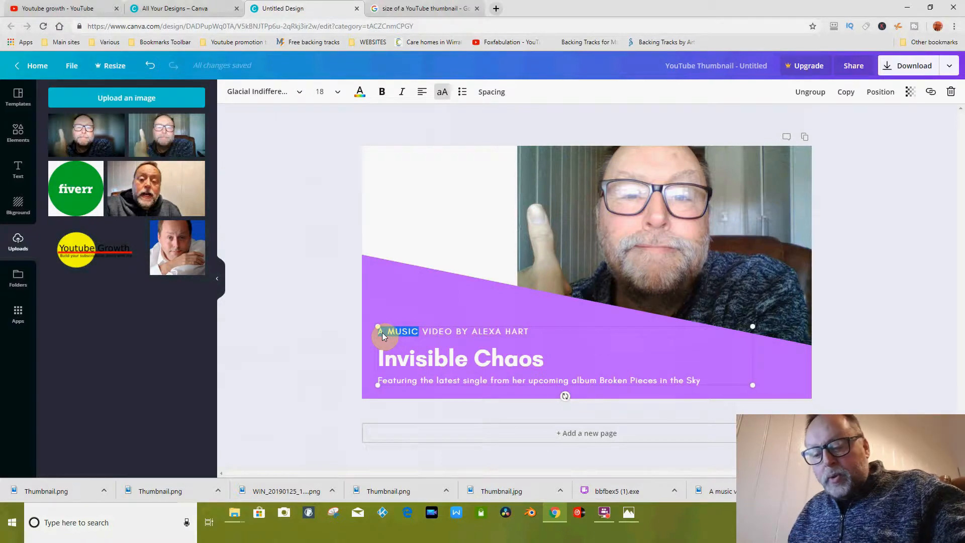
pyautogui.click(381, 332)
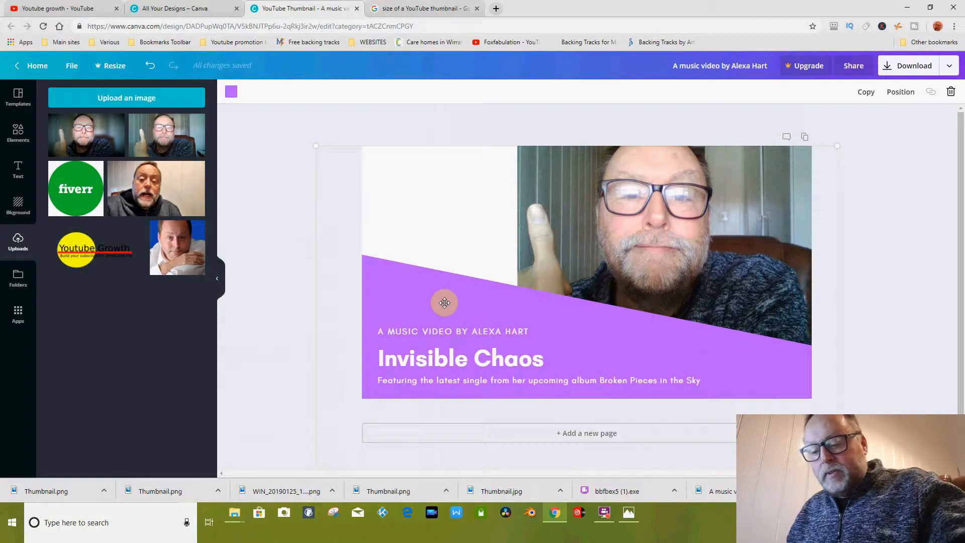
pyautogui.click(390, 332)
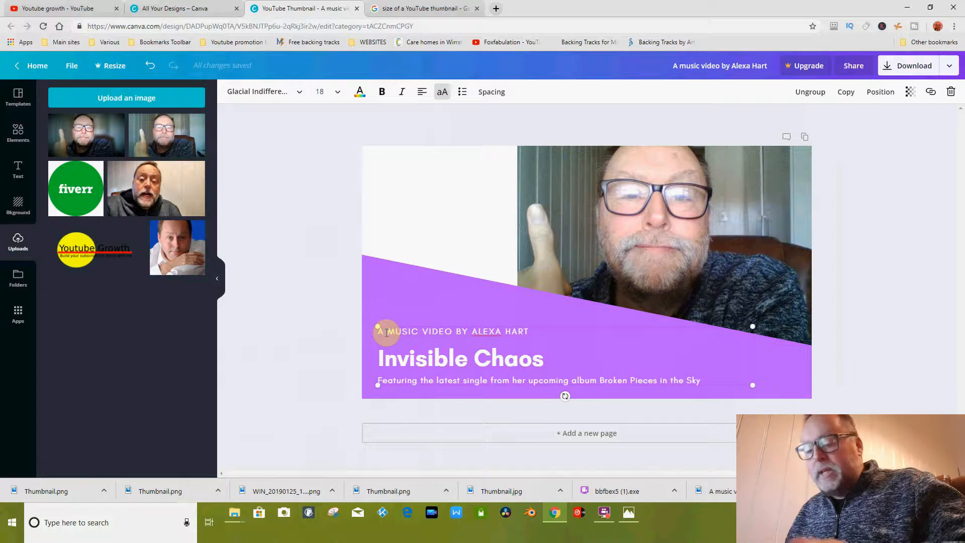
pyautogui.doubleClick(387, 332)
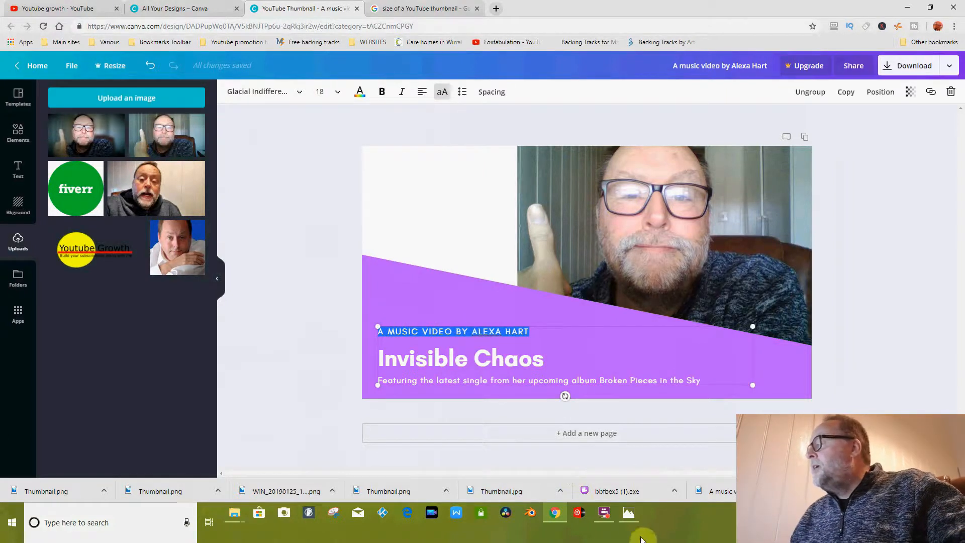
pyautogui.click(628, 512)
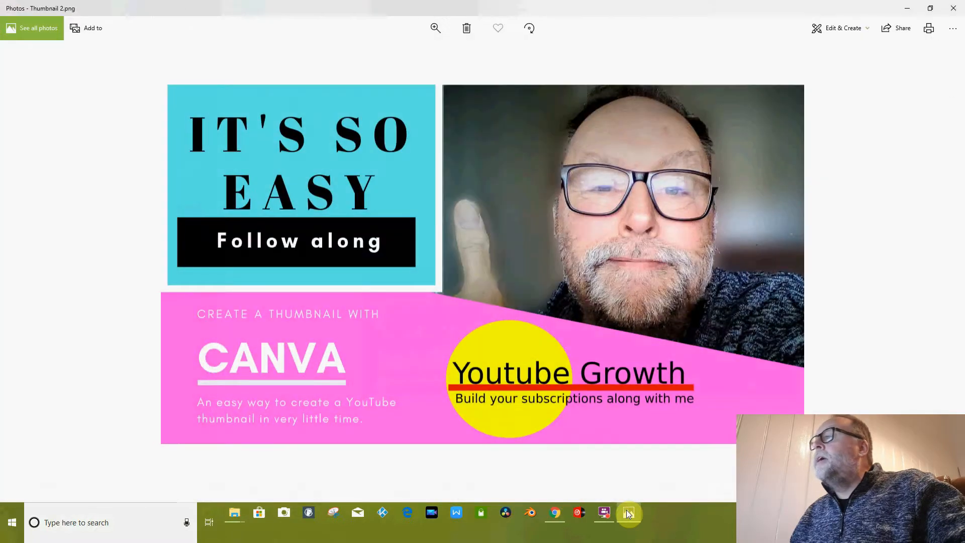
pyautogui.click(627, 511)
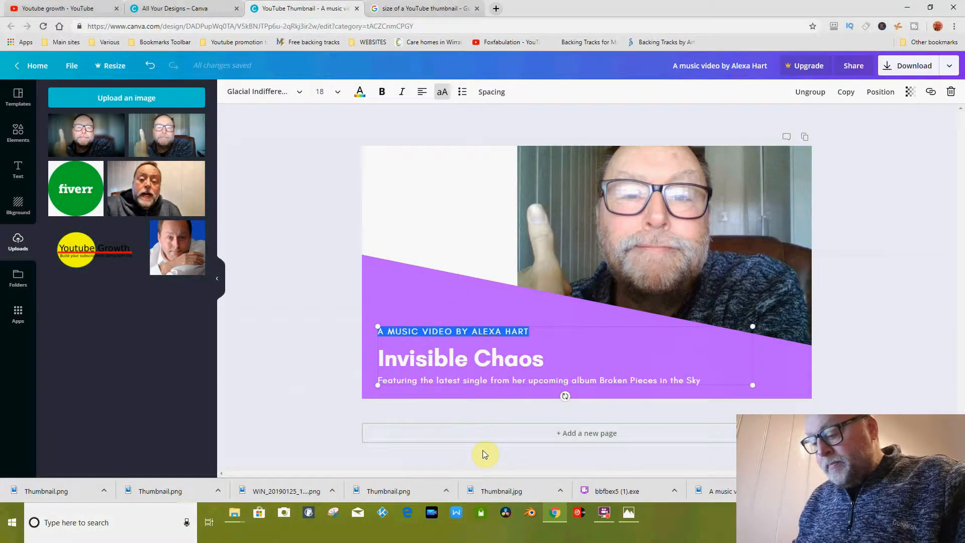
pyautogui.write('CREATE')
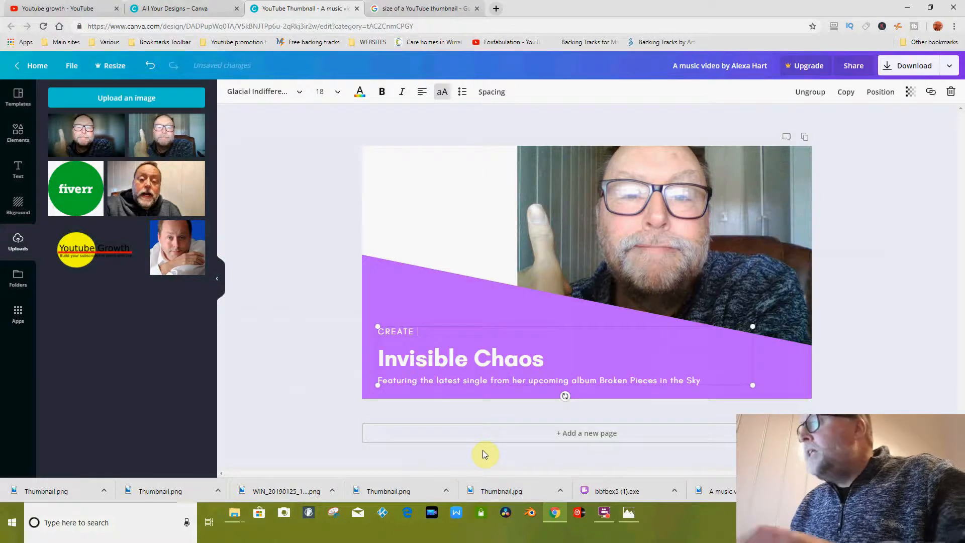
pyautogui.write(' A')
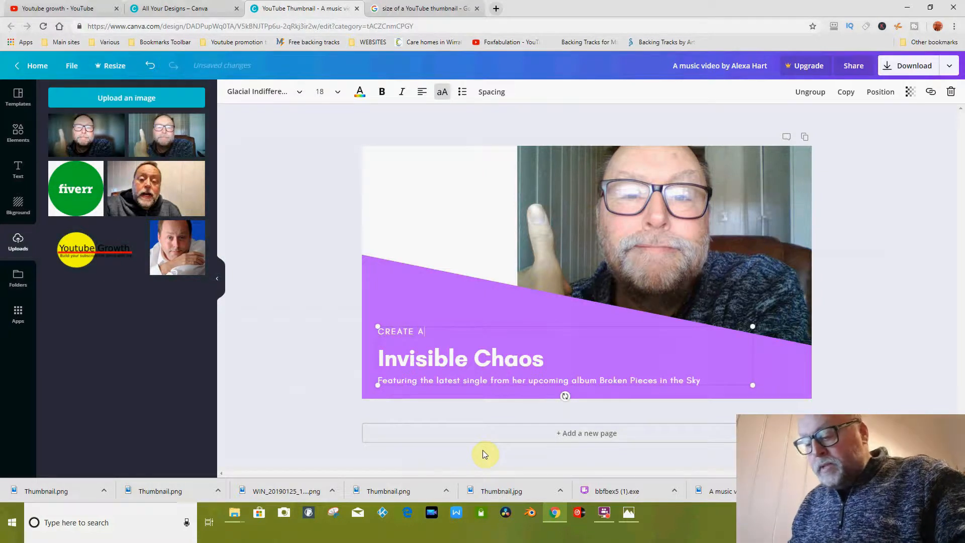
pyautogui.write(' THU')
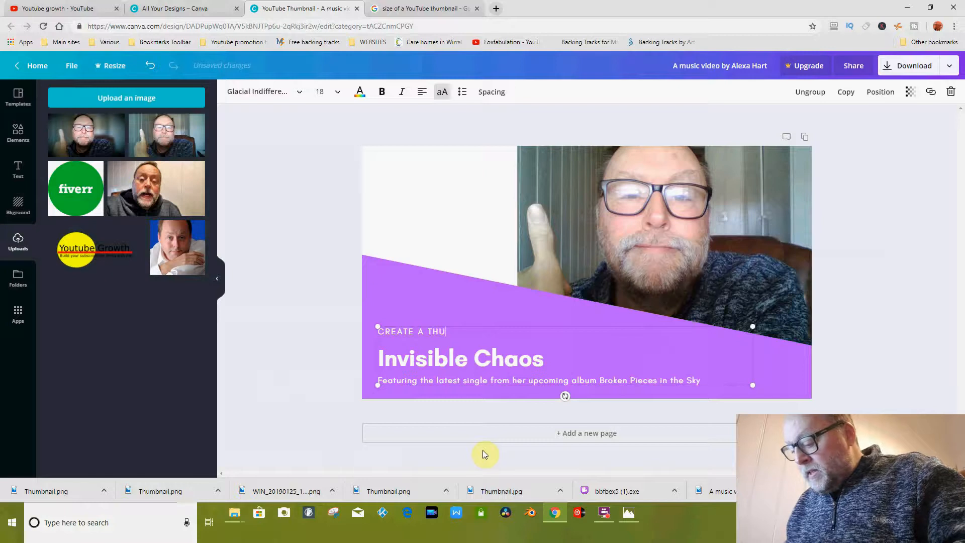
pyautogui.write('MBNAIL WITH')
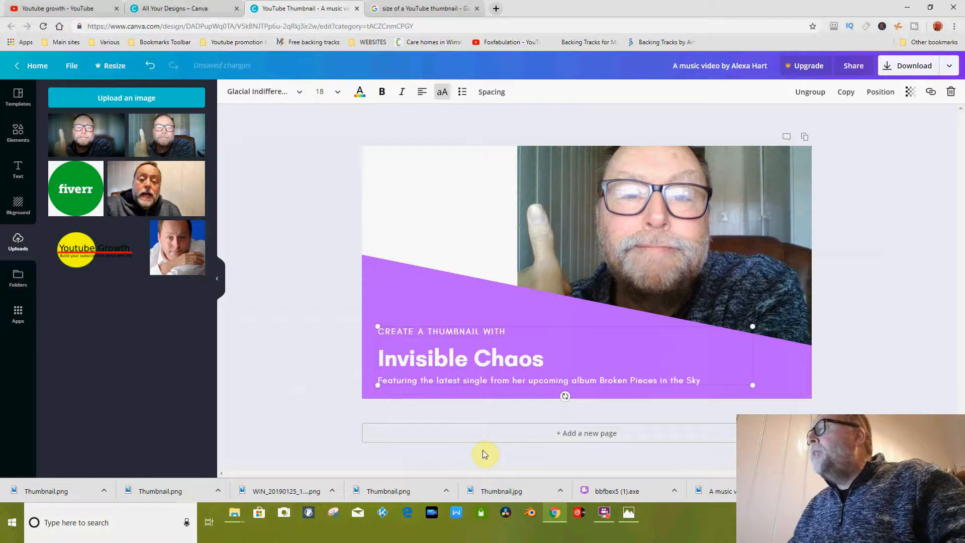
# Replace the large "Invisible Chaos" title on the purple shape with "CANVA".
pyautogui.click(392, 358)
pyautogui.click(382, 361)
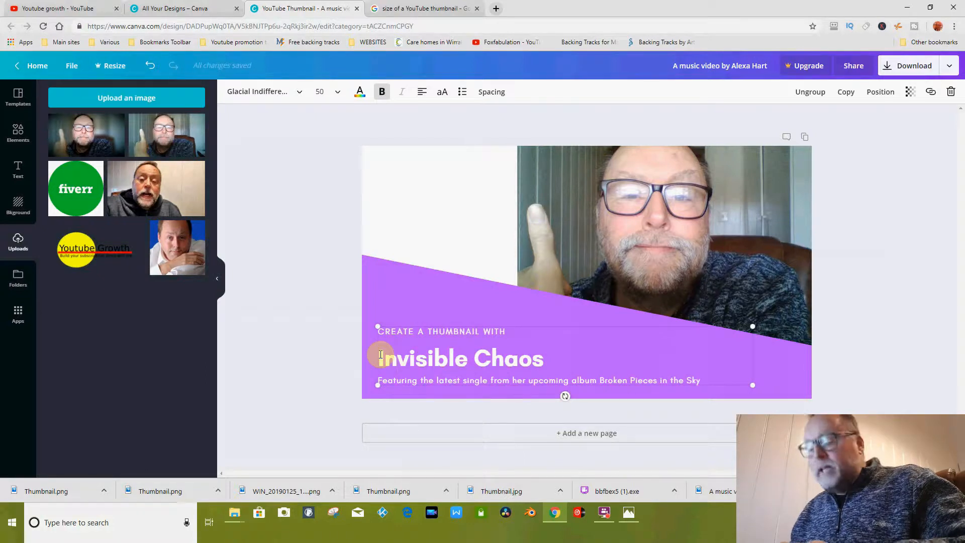
pyautogui.tripleClick(381, 355)
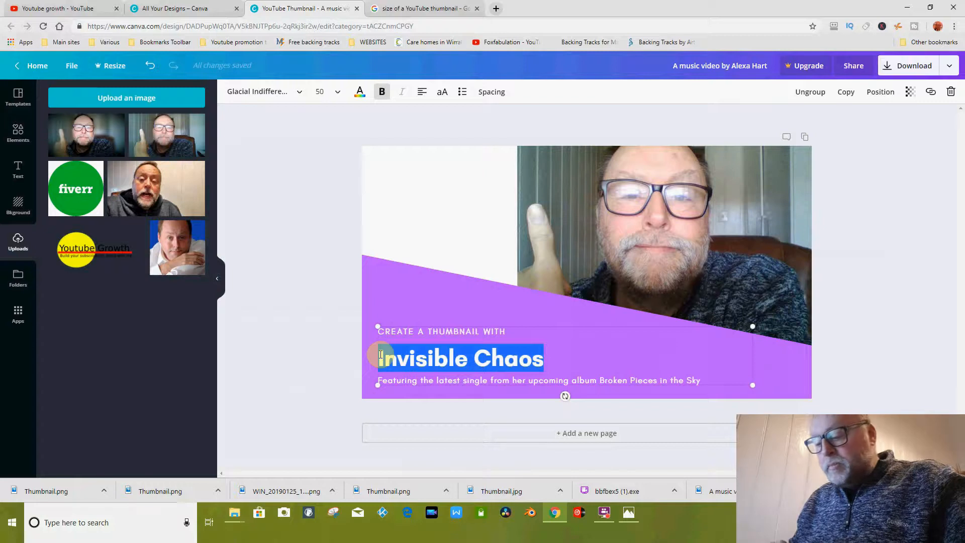
pyautogui.write('CANVA')
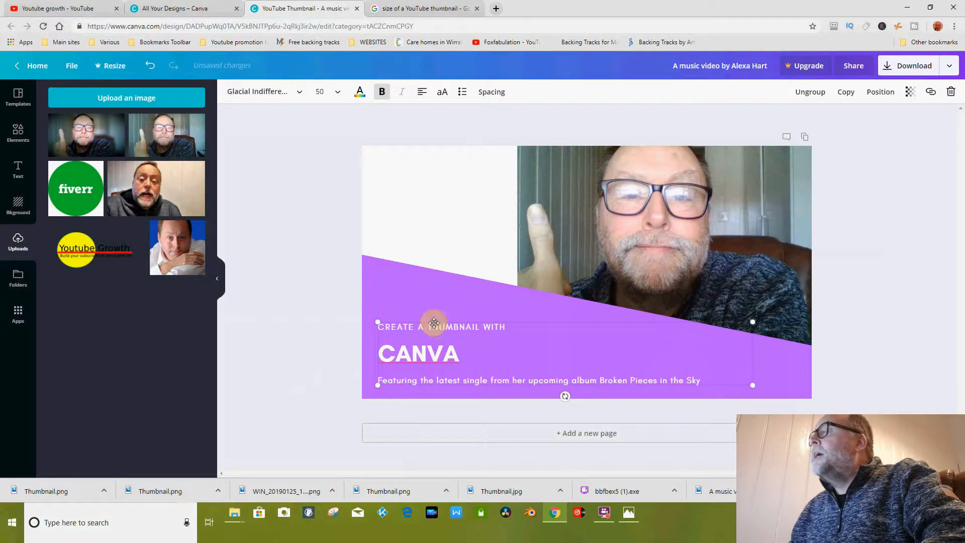
# Following the Thumbnail 2 reference, replace the line below CANVA with "An easy way to create a YouTube thumbnail" and "in very little time." on two lines.
pyautogui.click(629, 512)
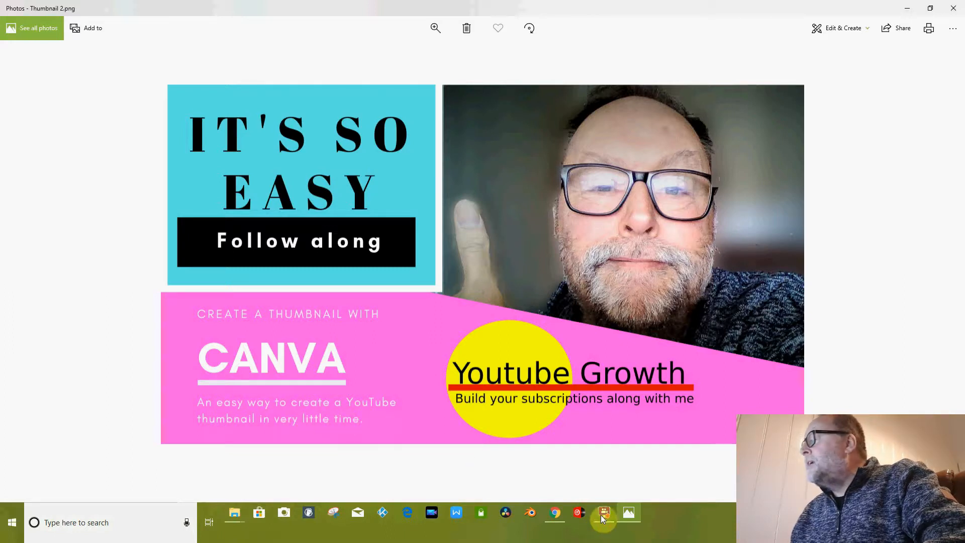
pyautogui.click(628, 513)
pyautogui.click(406, 385)
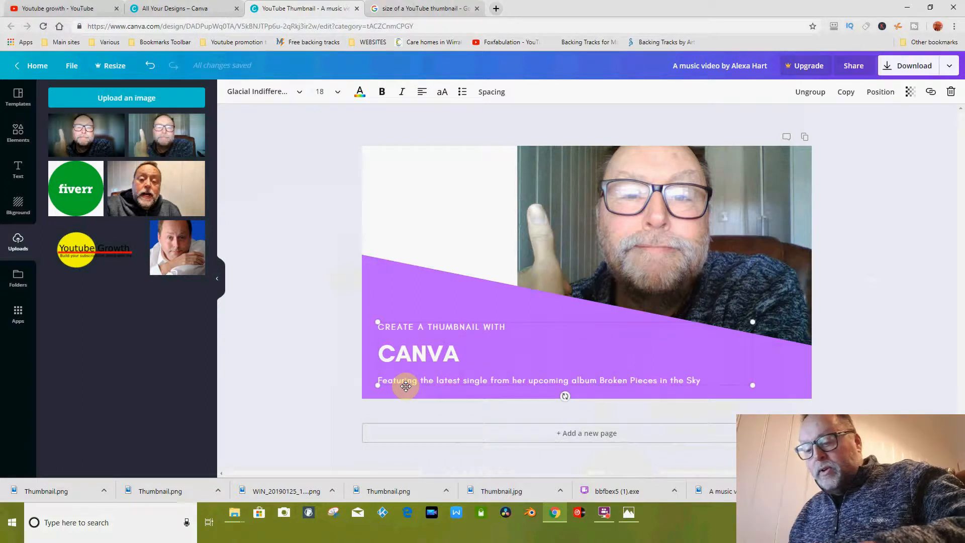
pyautogui.click(406, 386)
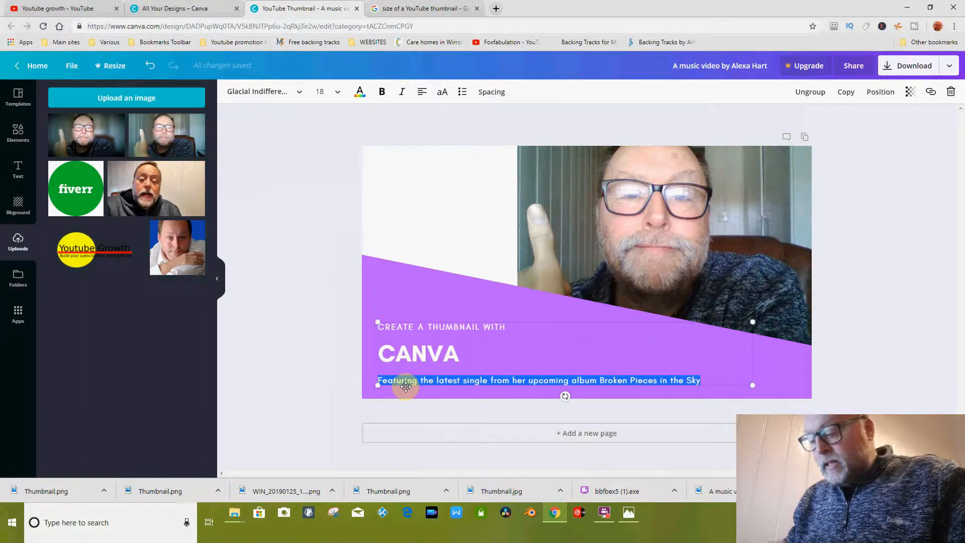
pyautogui.write('An easy way ')
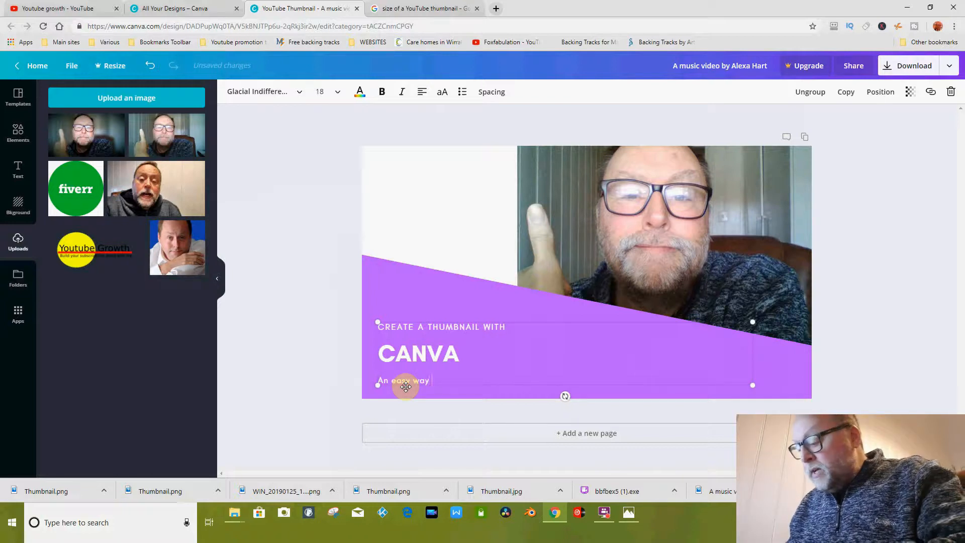
pyautogui.write('to crea')
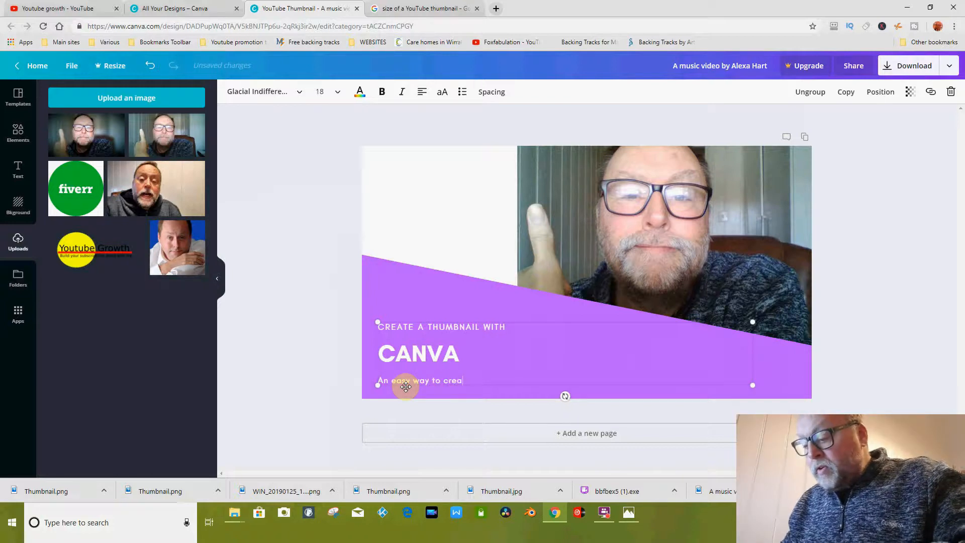
pyautogui.write('te a YouTube')
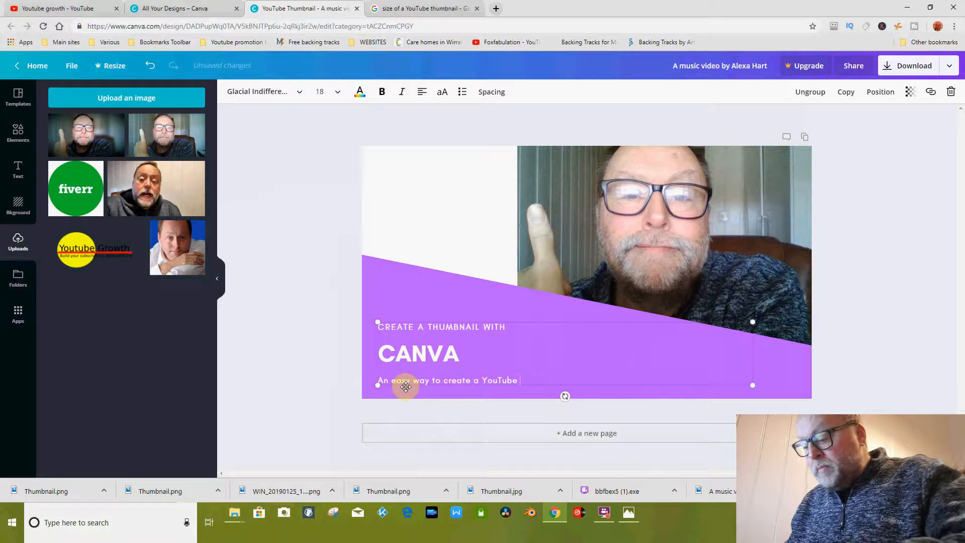
pyautogui.write(' thum')
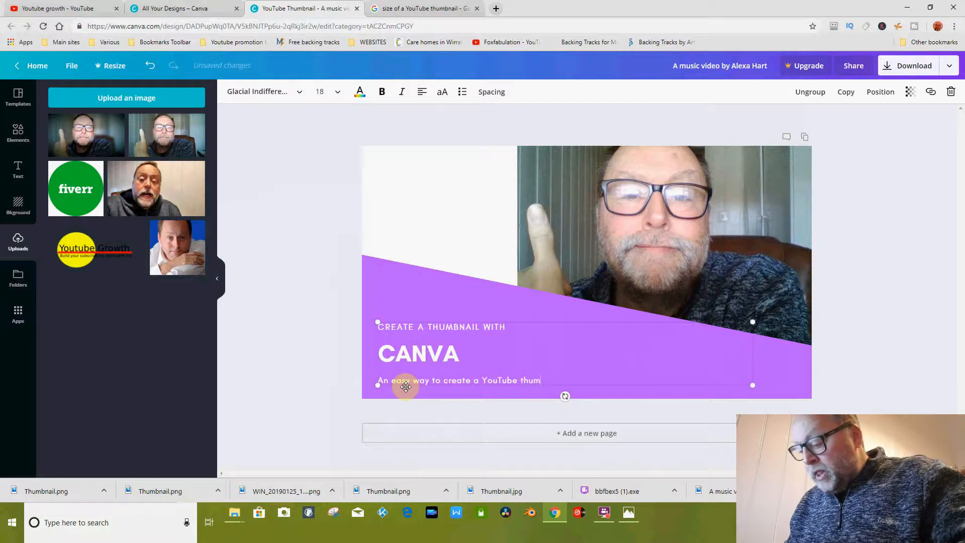
pyautogui.write('bnail')
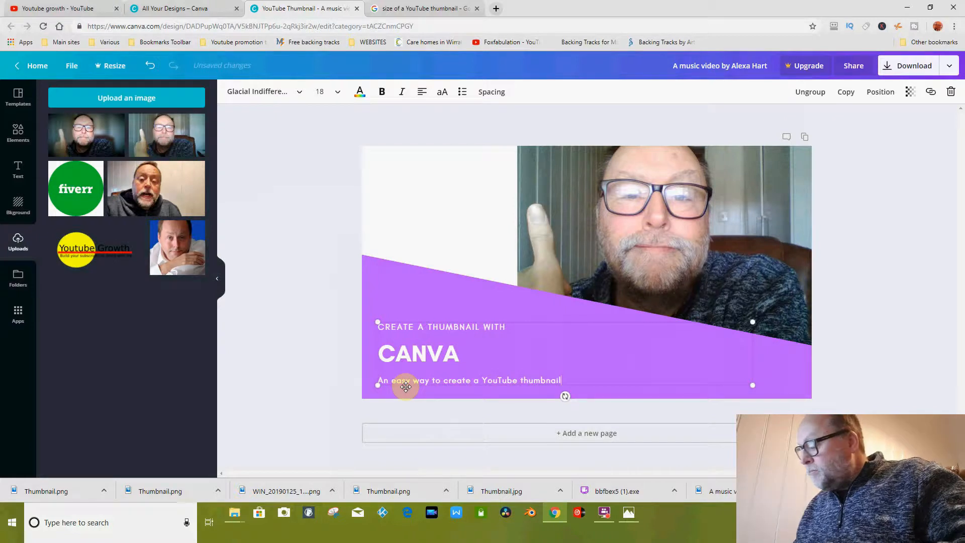
pyautogui.press('Return')
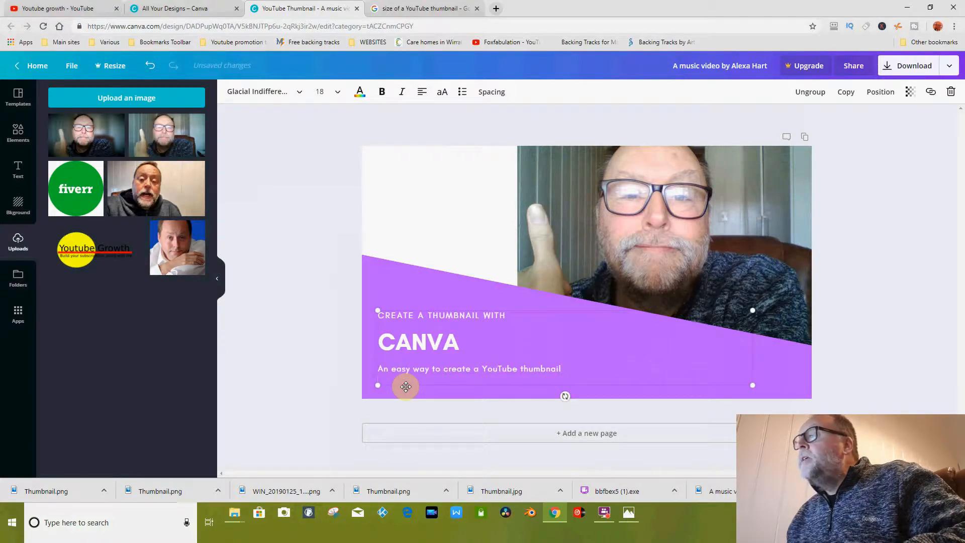
pyautogui.write('in y')
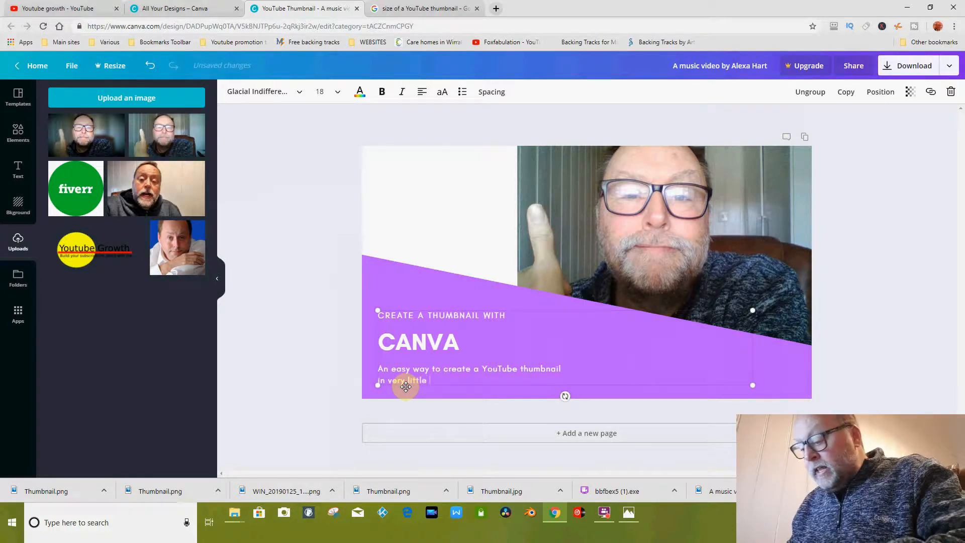
pyautogui.write('me')
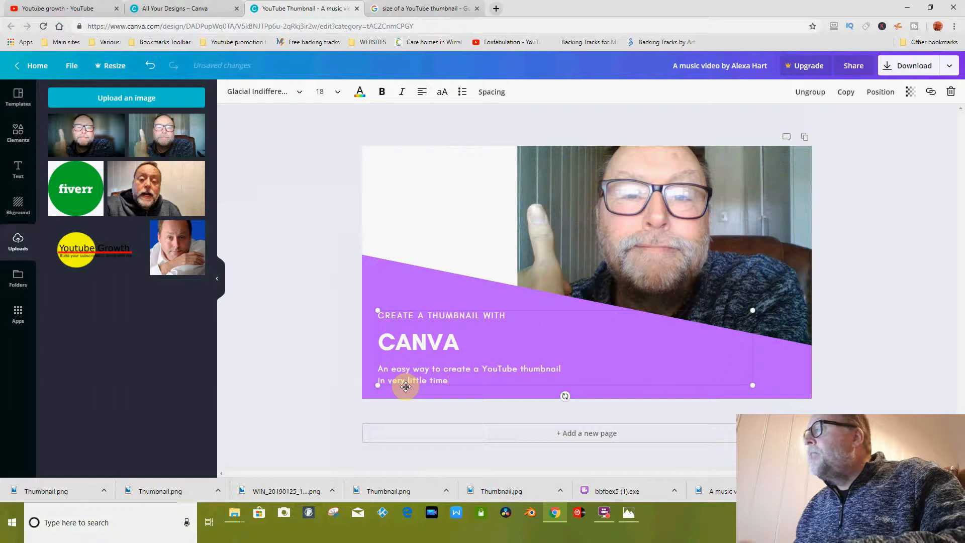
pyautogui.write('.')
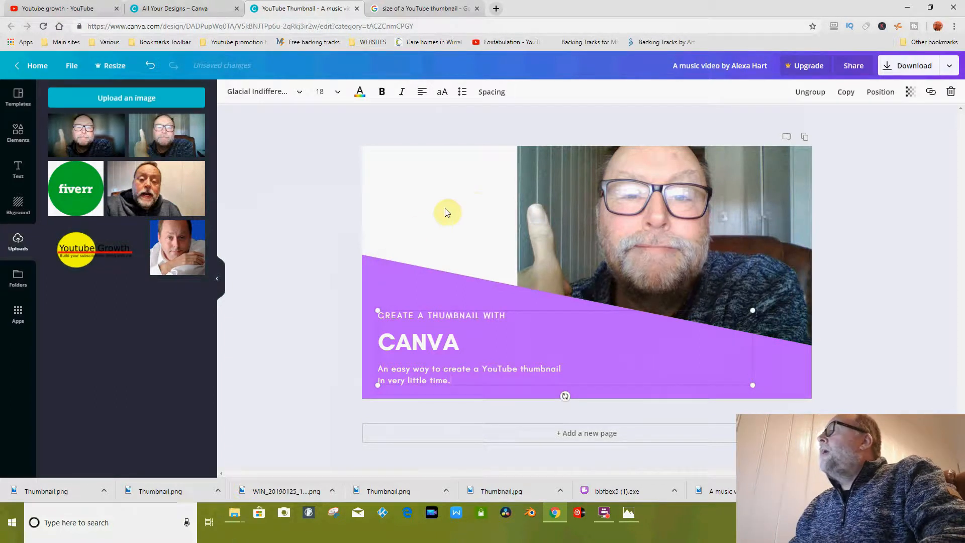
pyautogui.click(293, 251)
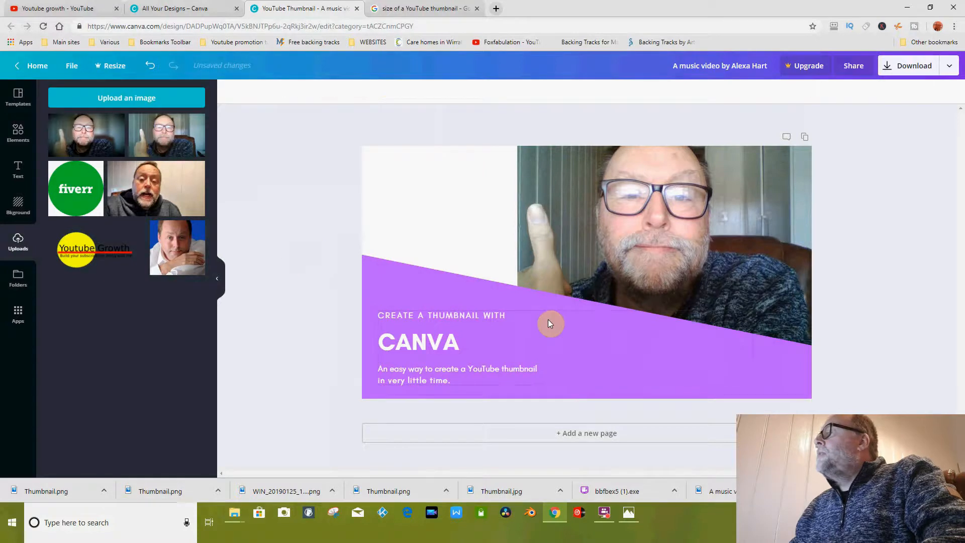
# Check the shape colour in the Thumbnail 2 reference and recolour the slanted purple shape to pink #f261ff with a custom colour.
pyautogui.click(628, 514)
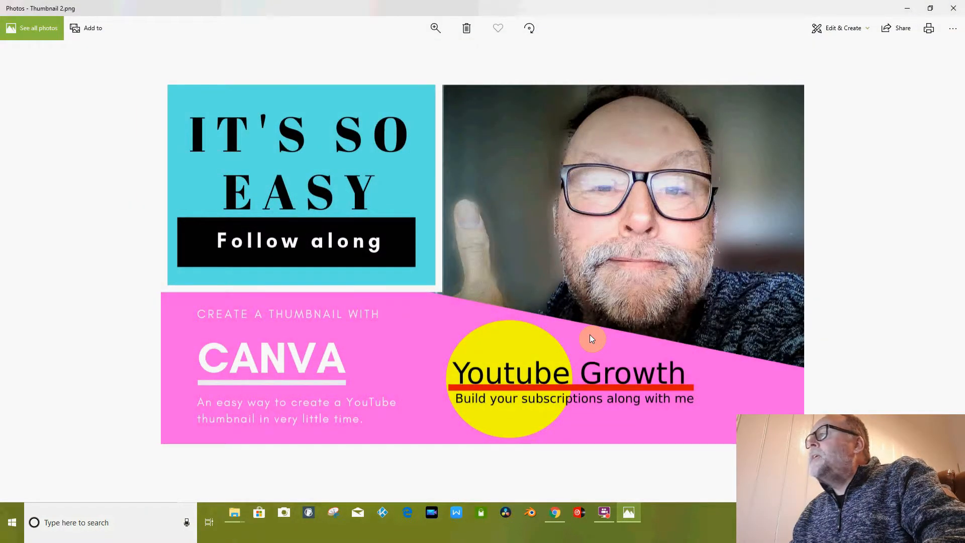
pyautogui.click(630, 511)
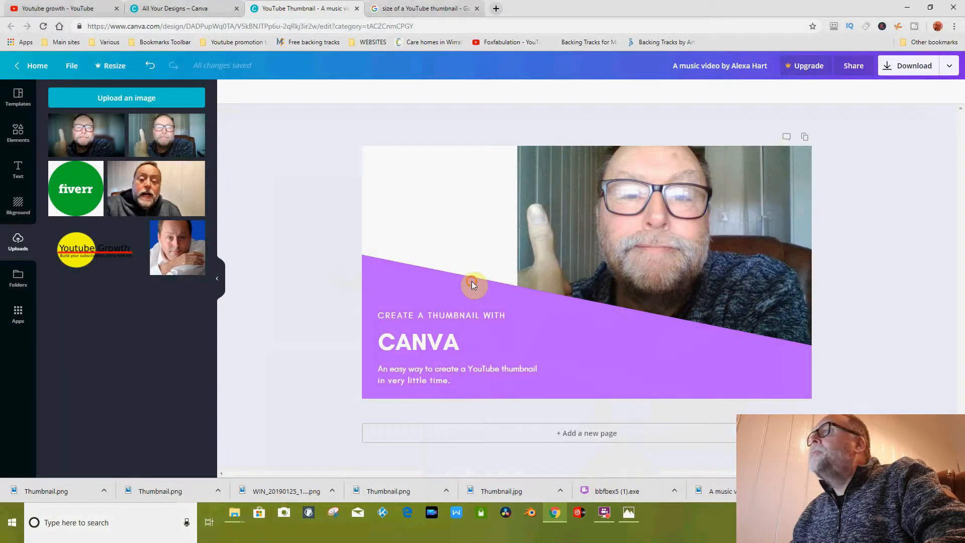
pyautogui.click(471, 284)
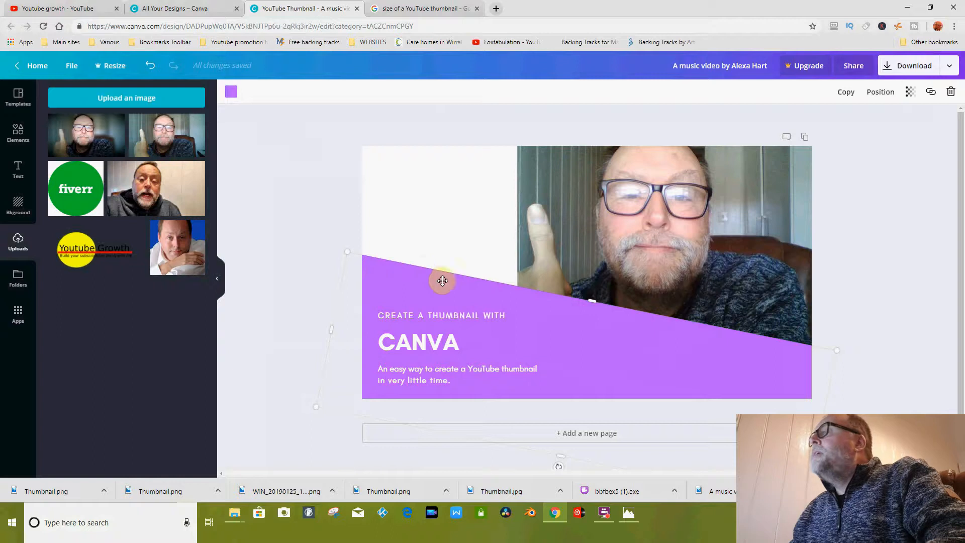
pyautogui.click(229, 92)
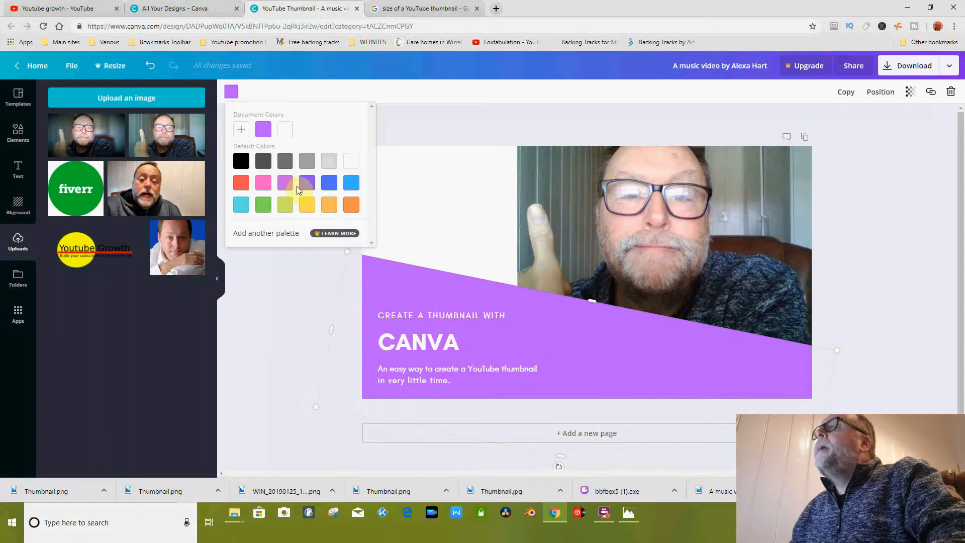
pyautogui.click(243, 130)
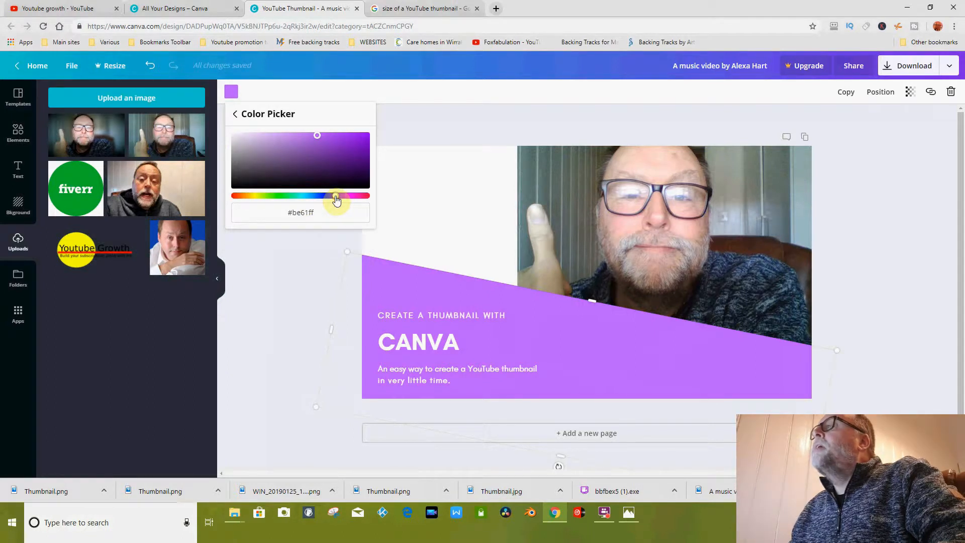
pyautogui.moveTo(337, 201); pyautogui.dragTo(346, 202)
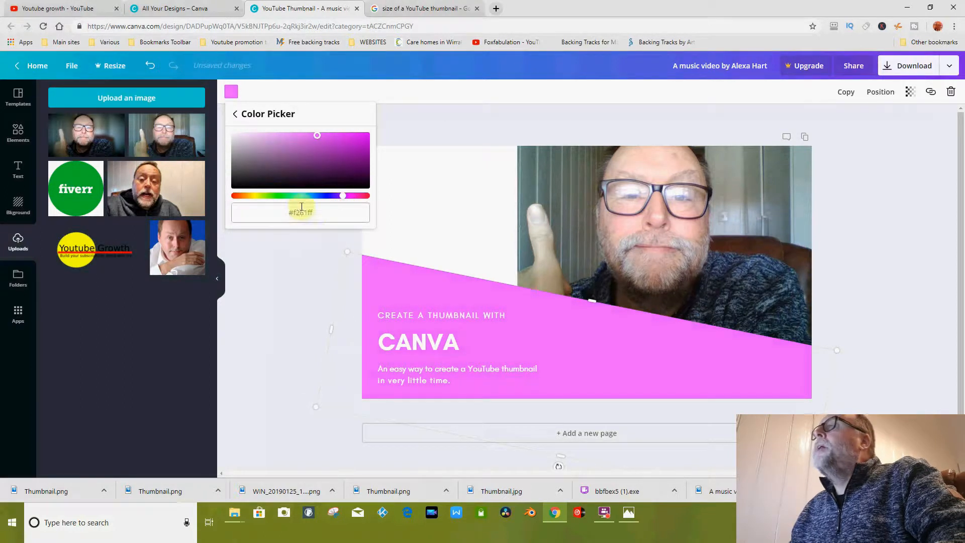
pyautogui.click(230, 94)
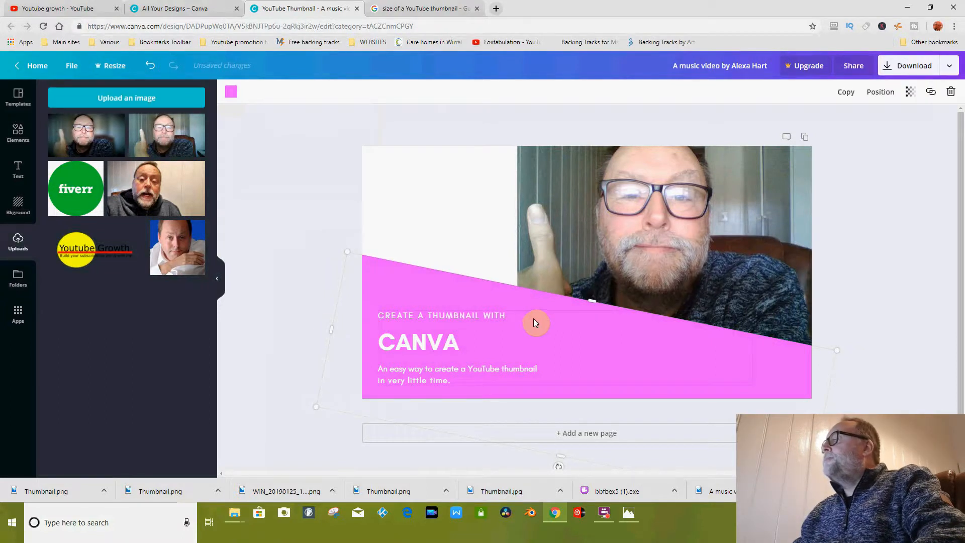
# Examine the turquoise box in the Thumbnail 2 reference in Photos, then return to Canva and open the design elements library.
pyautogui.click(630, 510)
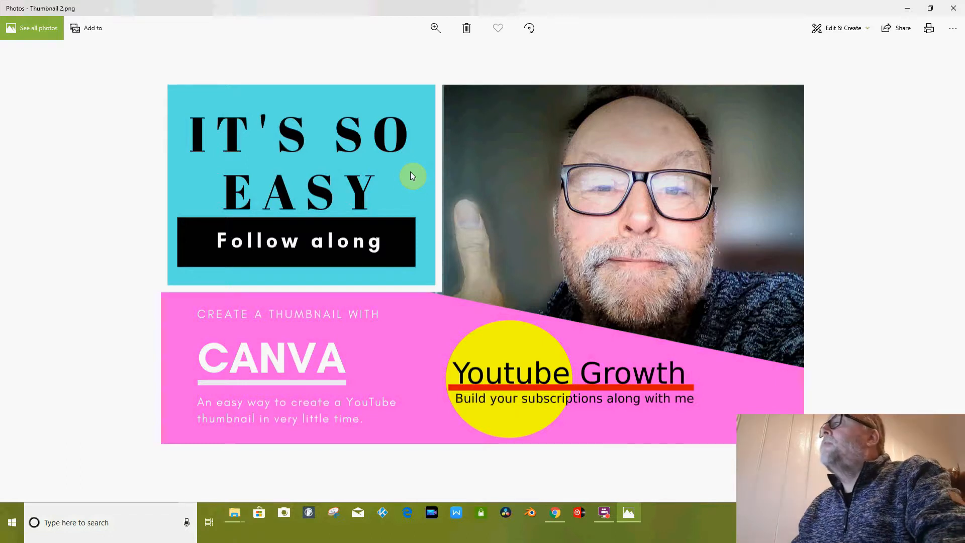
pyautogui.click(629, 514)
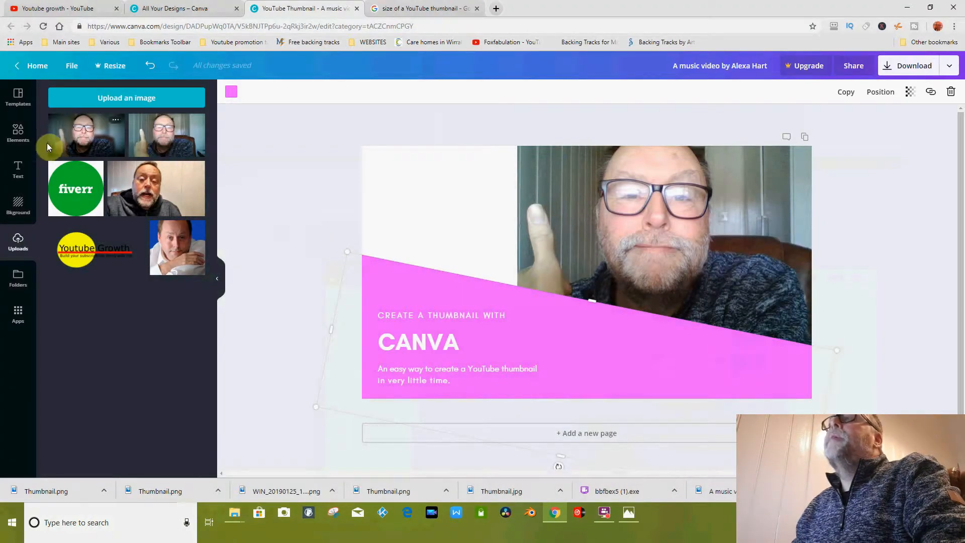
pyautogui.click(17, 133)
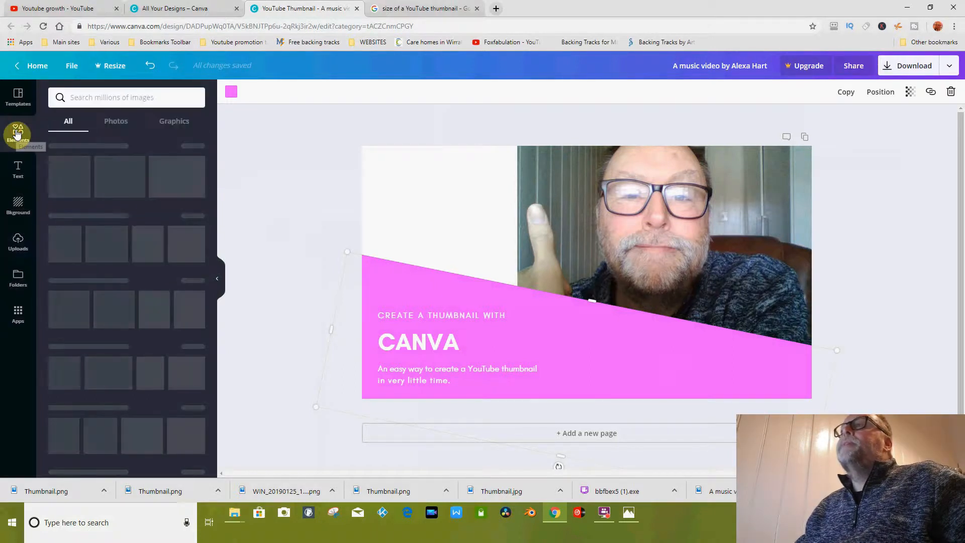
pyautogui.click(112, 131)
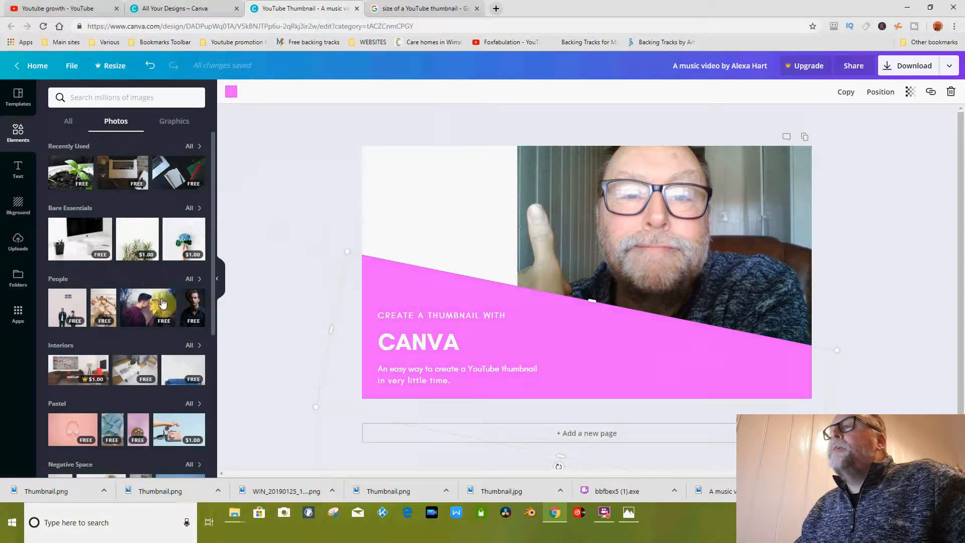
pyautogui.moveTo(149, 312); pyautogui.dragTo(397, 223)
pyautogui.moveTo(554, 307); pyautogui.dragTo(544, 255)
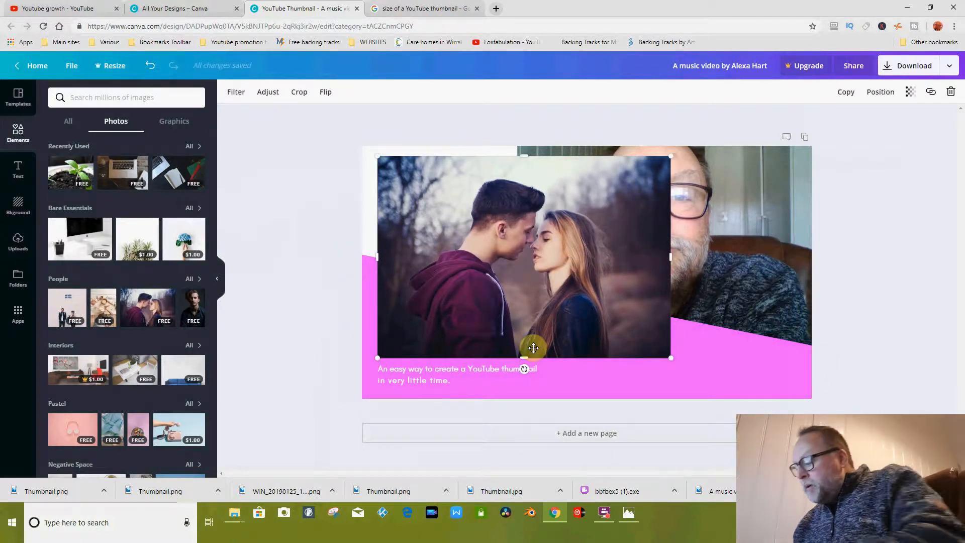
pyautogui.press('Delete')
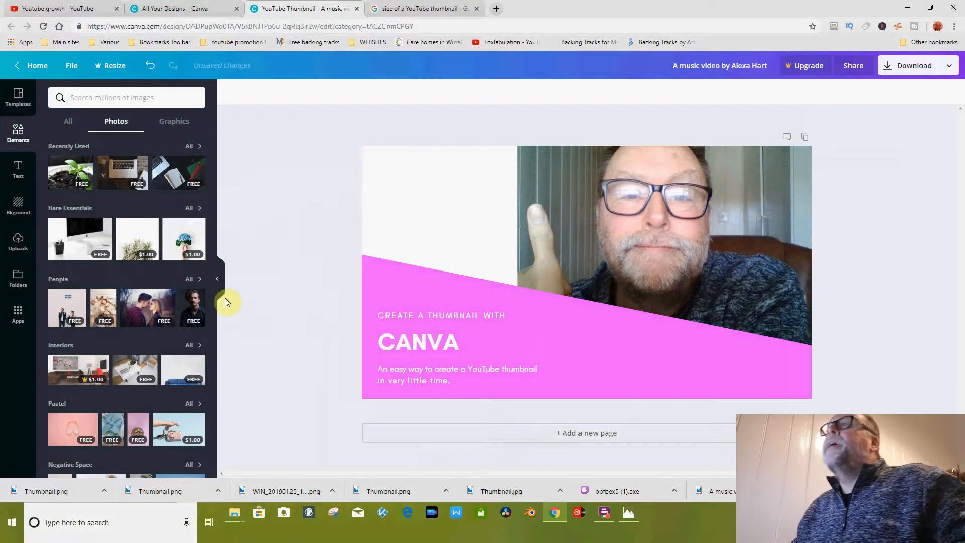
# Add the grey square with a white border to the page and fill it turquoise to match the Thumbnail 2 reference.
pyautogui.click(175, 122)
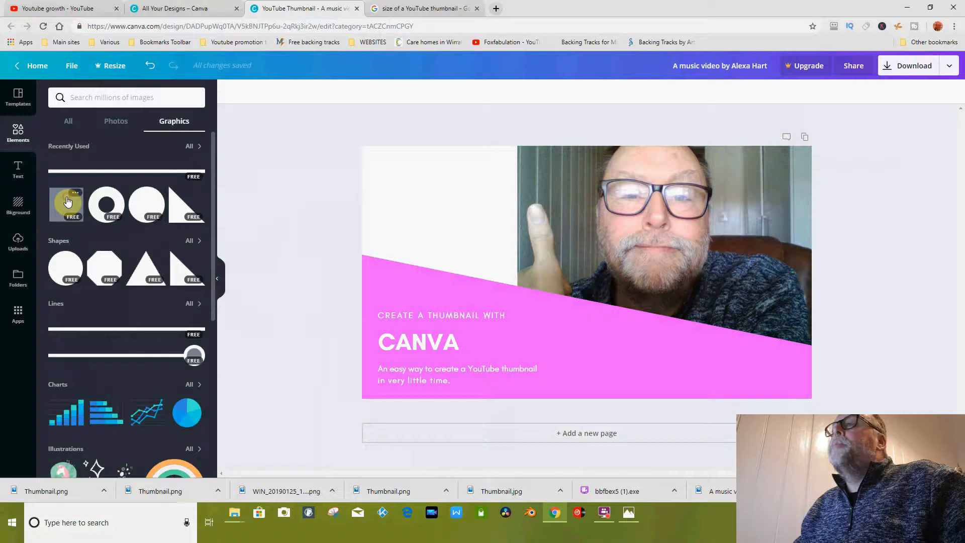
pyautogui.moveTo(68, 201); pyautogui.dragTo(440, 184)
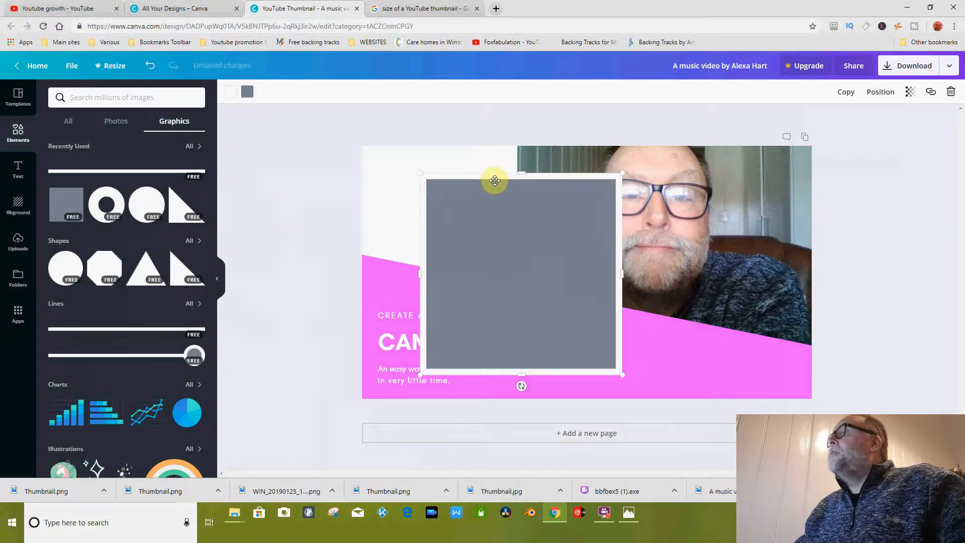
pyautogui.click(627, 513)
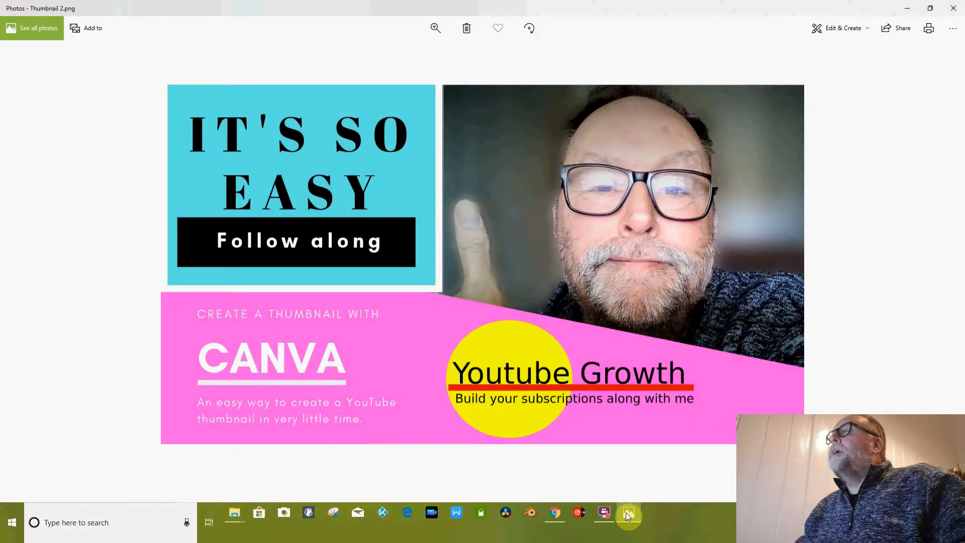
pyautogui.click(625, 512)
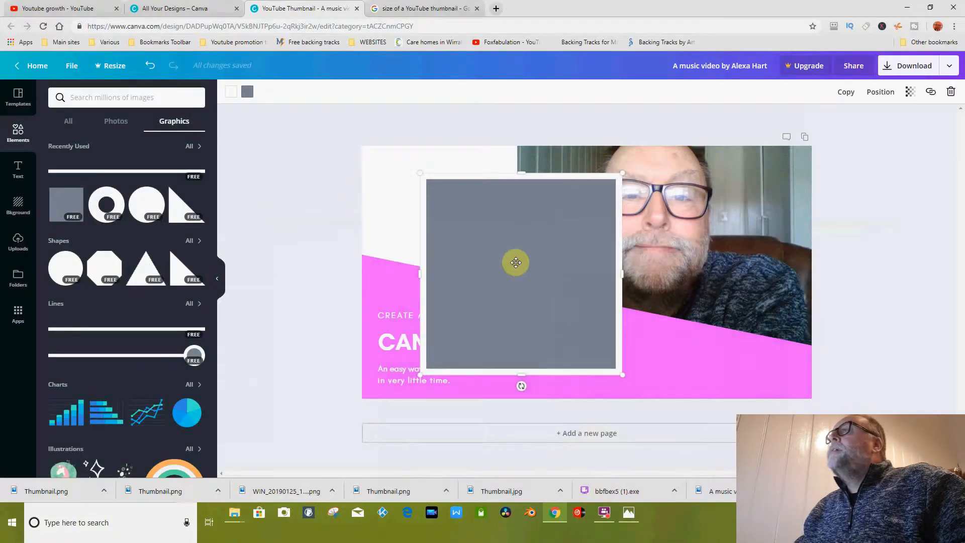
pyautogui.click(247, 93)
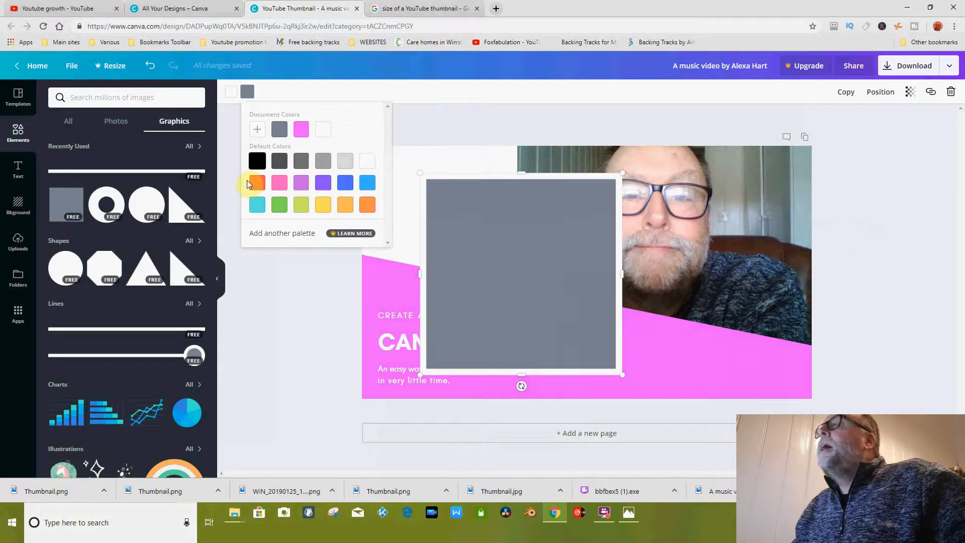
pyautogui.click(257, 205)
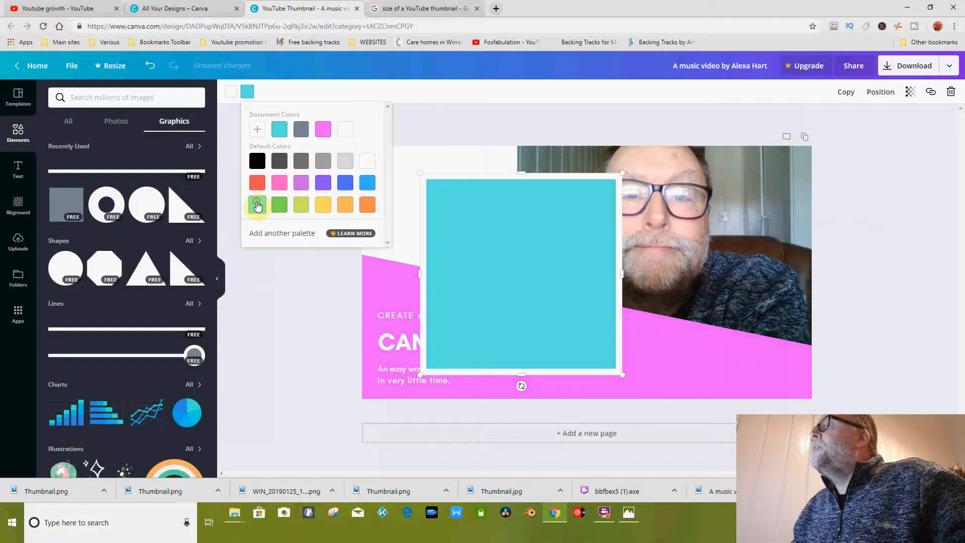
pyautogui.click(279, 289)
# Move the turquoise square to the page's upper-left corner and shrink it to fit the blank area beside the photo.
pyautogui.moveTo(509, 264); pyautogui.dragTo(447, 231)
pyautogui.moveTo(423, 274); pyautogui.dragTo(422, 273)
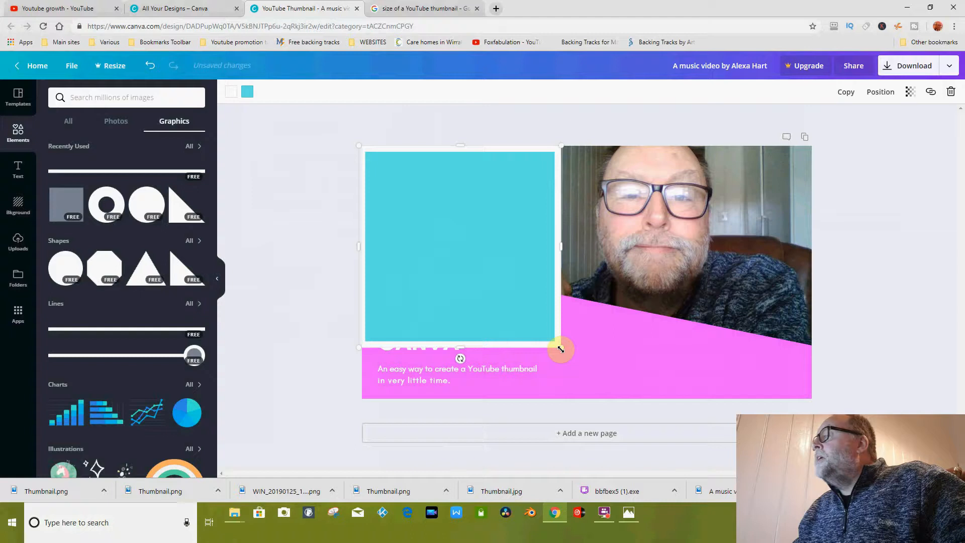
pyautogui.moveTo(561, 348); pyautogui.dragTo(543, 283)
pyautogui.click(300, 286)
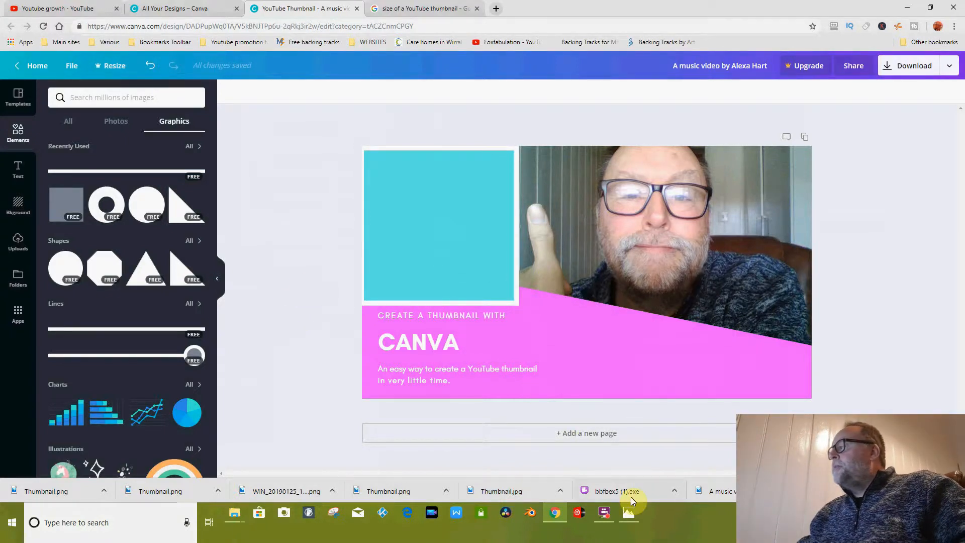
# After checking the Thumbnail 2 reference, add the "DAZZLE eau de parfum" text template, scaled down and positioned over the turquoise square.
pyautogui.click(627, 513)
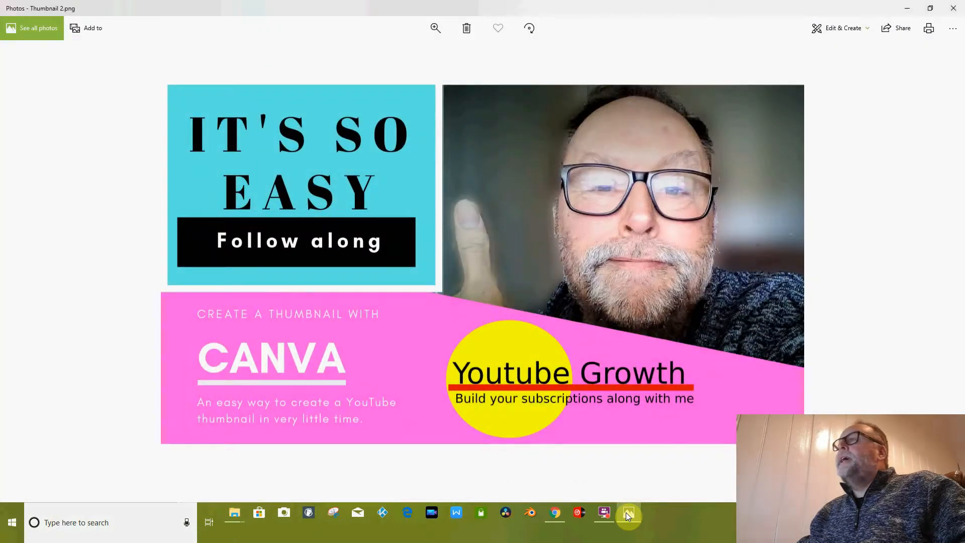
pyautogui.click(627, 513)
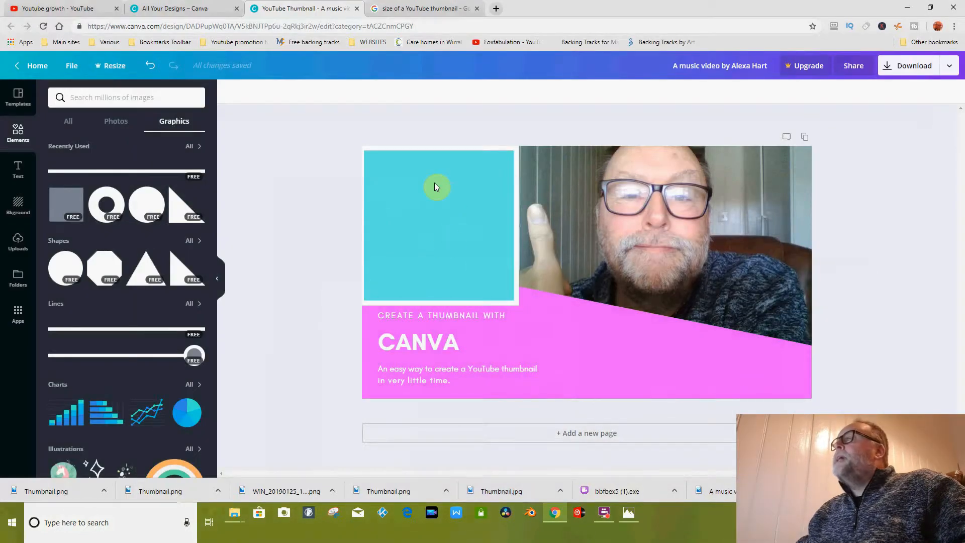
pyautogui.click(16, 174)
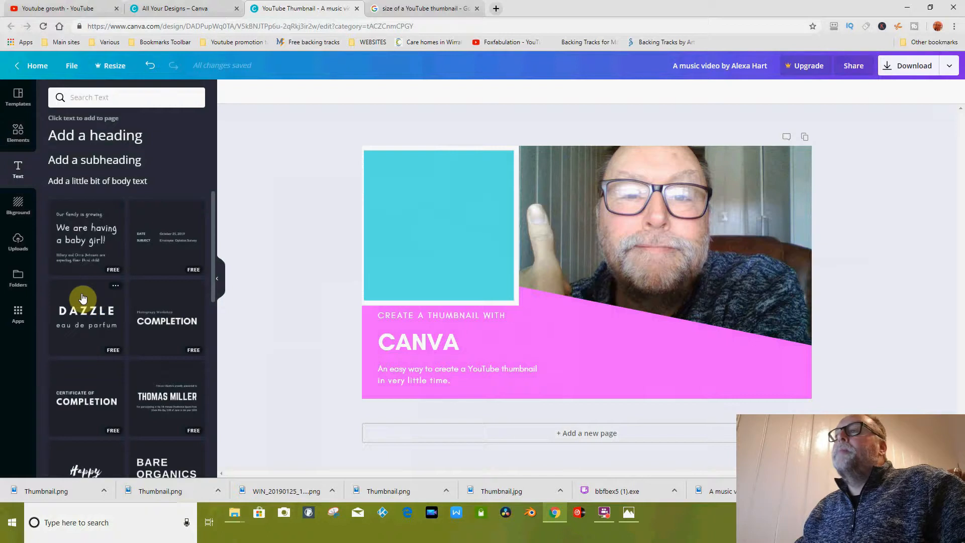
pyautogui.moveTo(83, 306); pyautogui.dragTo(394, 184)
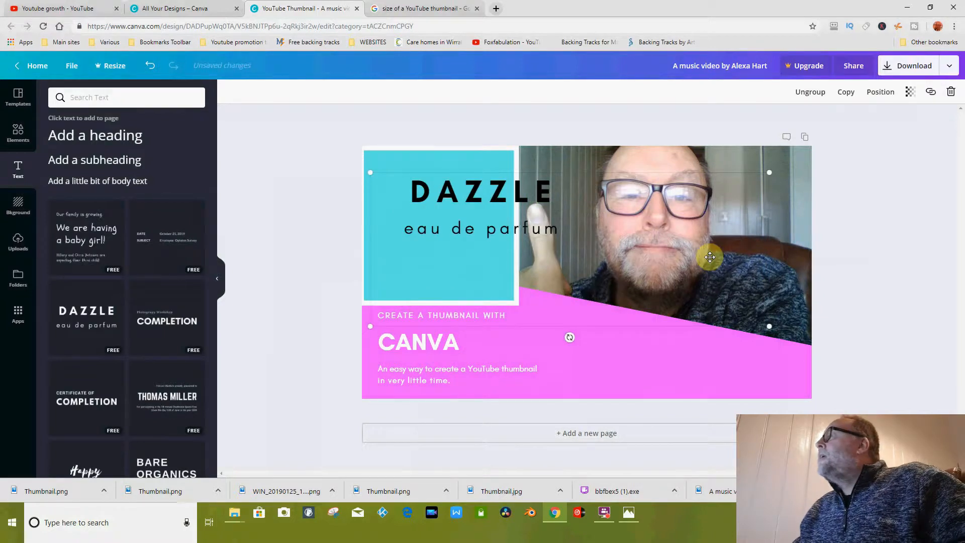
pyautogui.moveTo(767, 327); pyautogui.dragTo(518, 294)
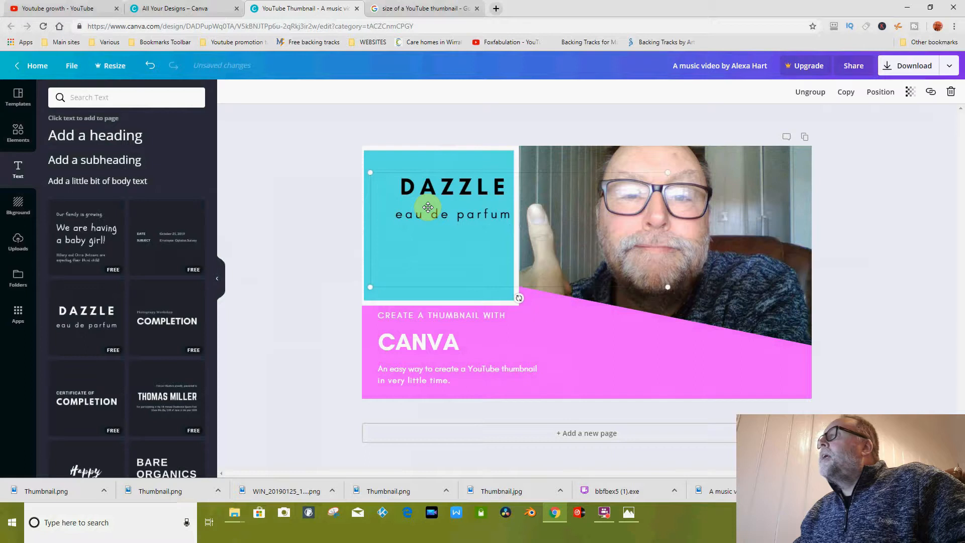
pyautogui.click(447, 192)
pyautogui.moveTo(446, 193); pyautogui.dragTo(439, 189)
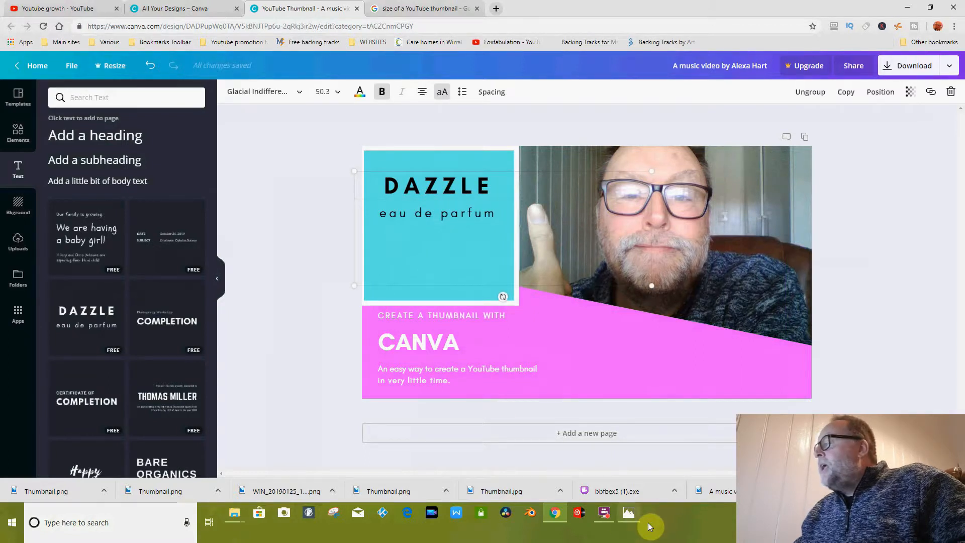
# Replace the "DAZZLE" heading with "IT'S SO EASY", following the wording in the Thumbnail 2 reference.
pyautogui.click(624, 512)
pyautogui.click(624, 511)
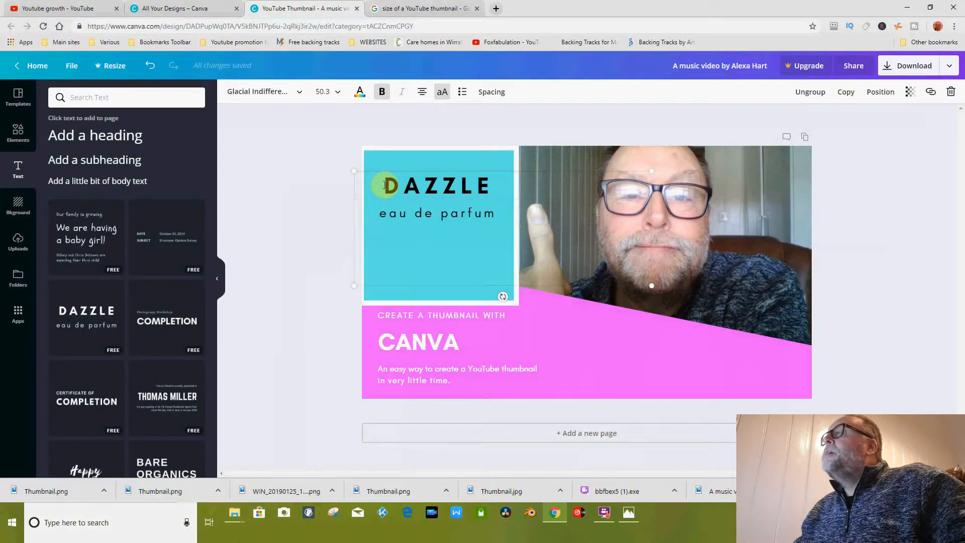
pyautogui.moveTo(384, 185); pyautogui.dragTo(495, 187)
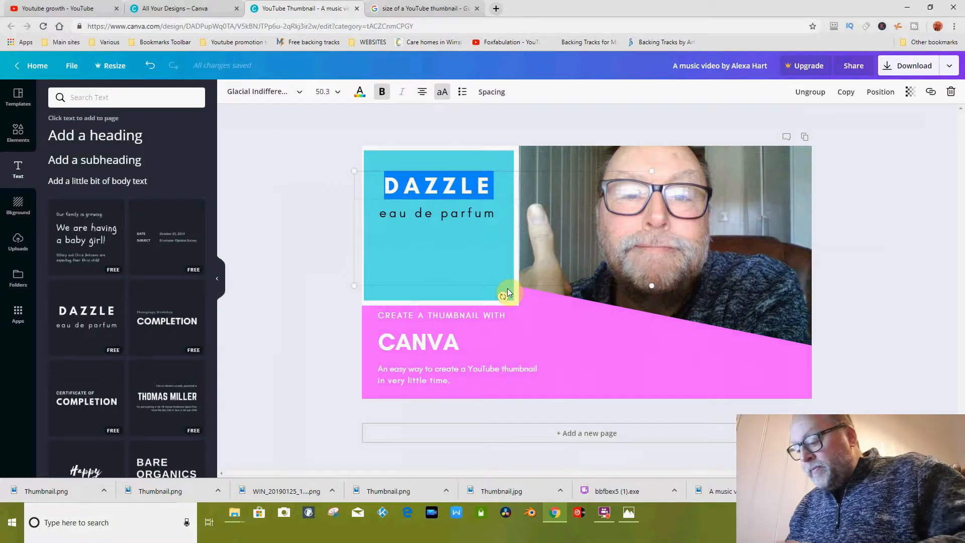
pyautogui.write("IT'S SO EASY")
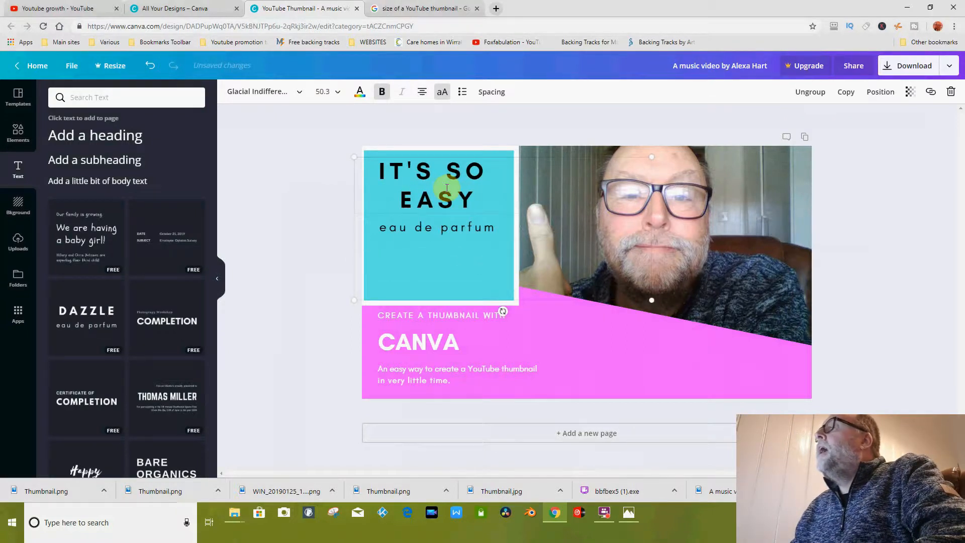
# Replace the "eau de parfum" line with "Follow along", checking the wording against the Thumbnail 2 reference.
pyautogui.click(631, 515)
pyautogui.click(631, 515)
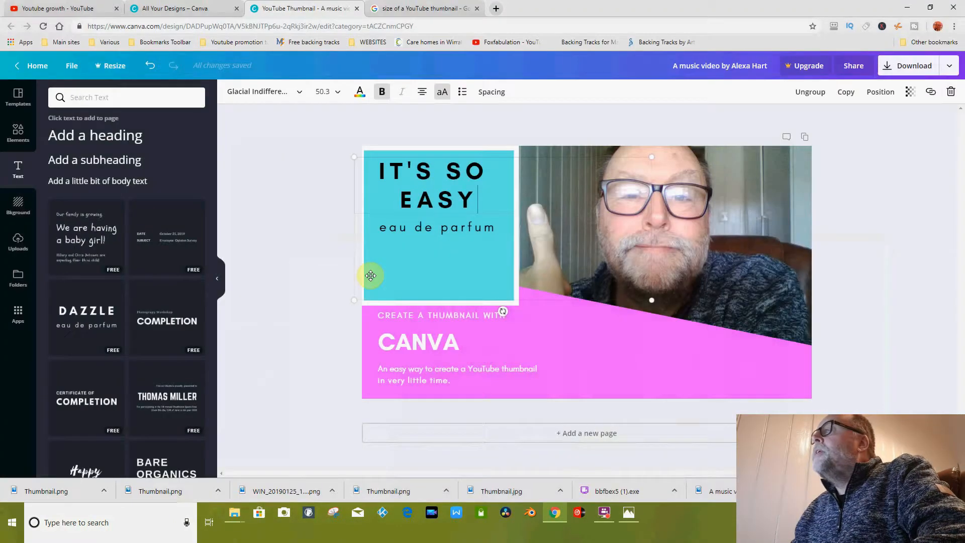
pyautogui.click(388, 229)
pyautogui.moveTo(380, 228); pyautogui.dragTo(488, 237)
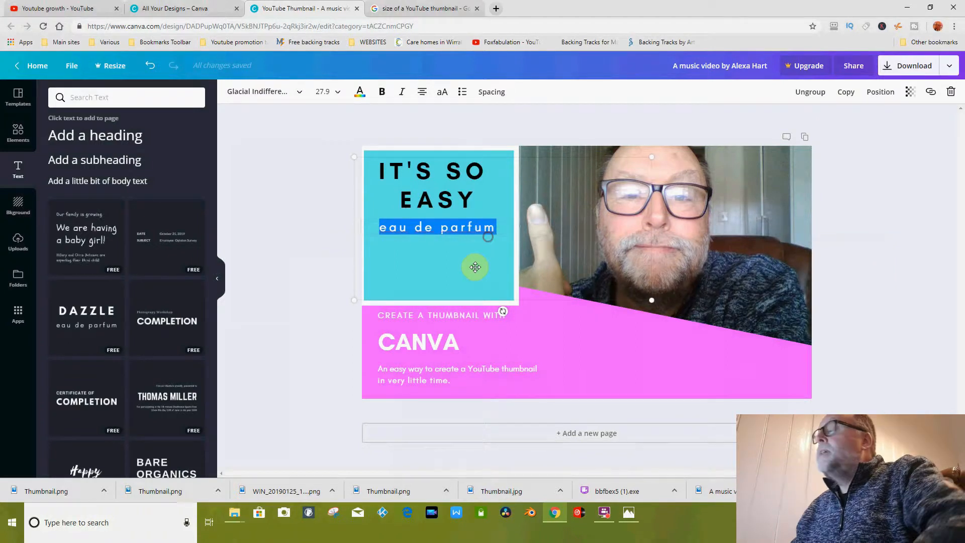
pyautogui.write('Follow ')
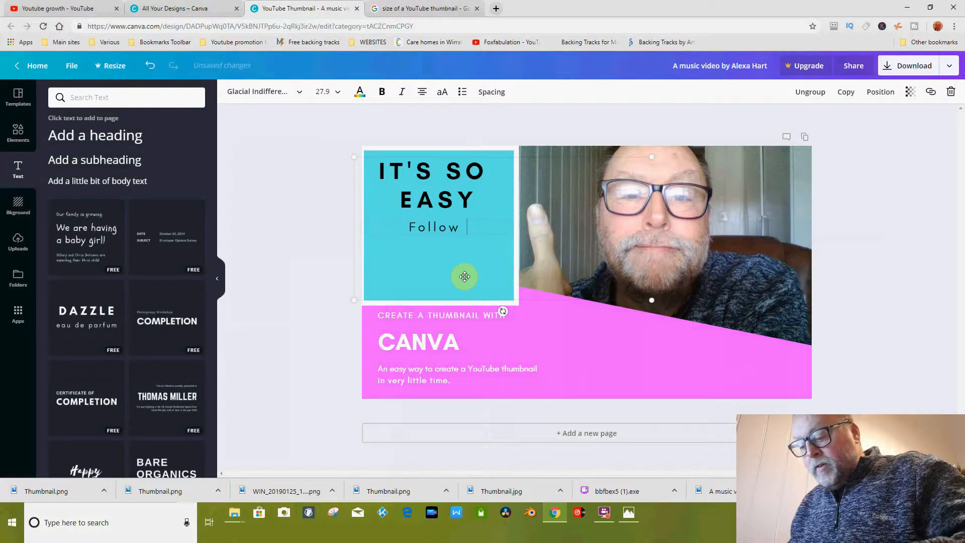
pyautogui.write('along')
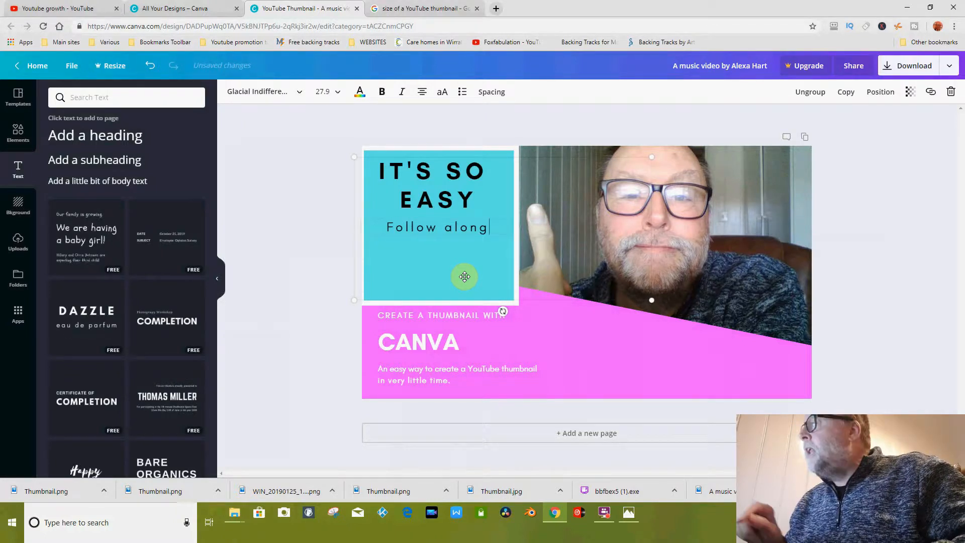
# Move the "IT'S SO EASY" and "Follow along" text group slightly down and right to centre it in the turquoise square.
pyautogui.click(416, 190)
pyautogui.moveTo(415, 190); pyautogui.dragTo(420, 209)
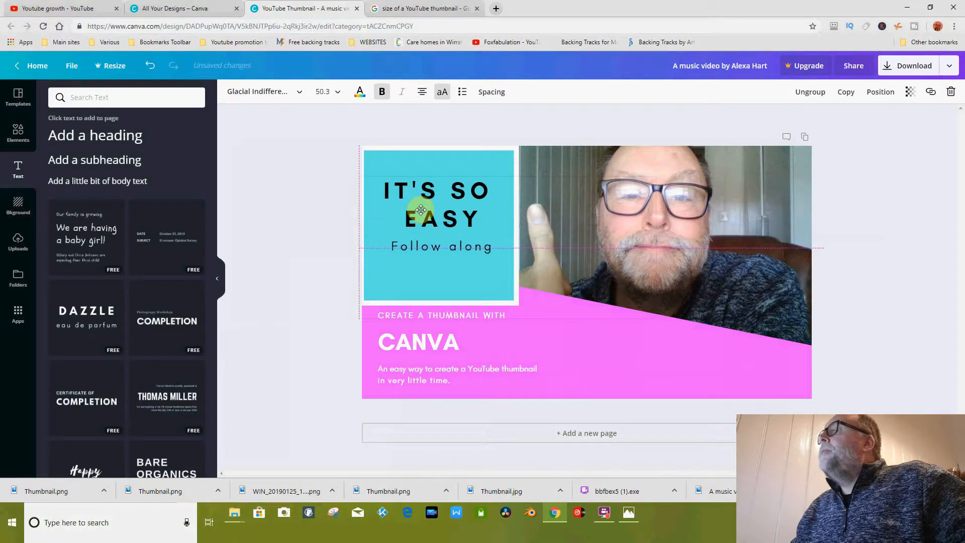
pyautogui.click(317, 251)
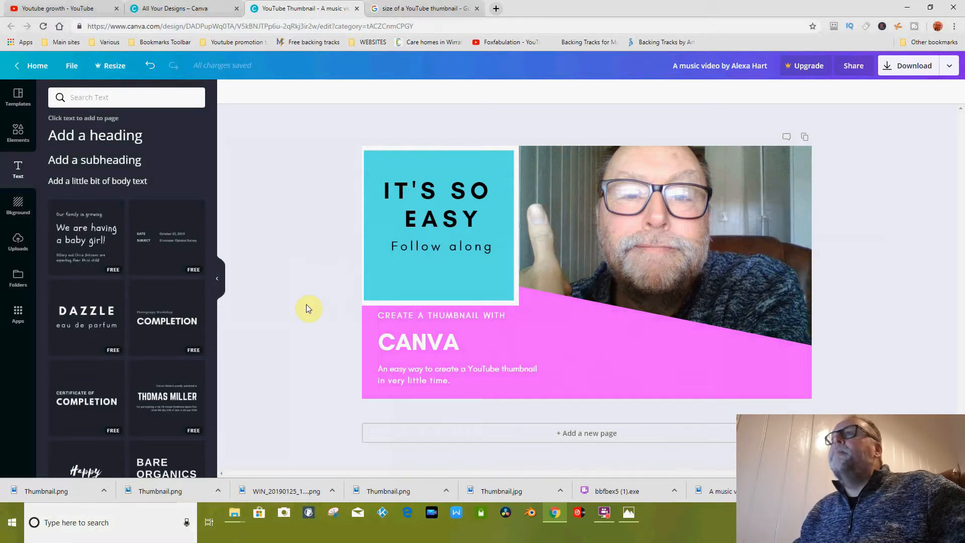
# Add the uploaded Youtube Growth logo, shrink it and position it on the pink shape below the photo, right of the CANVA text.
pyautogui.click(23, 136)
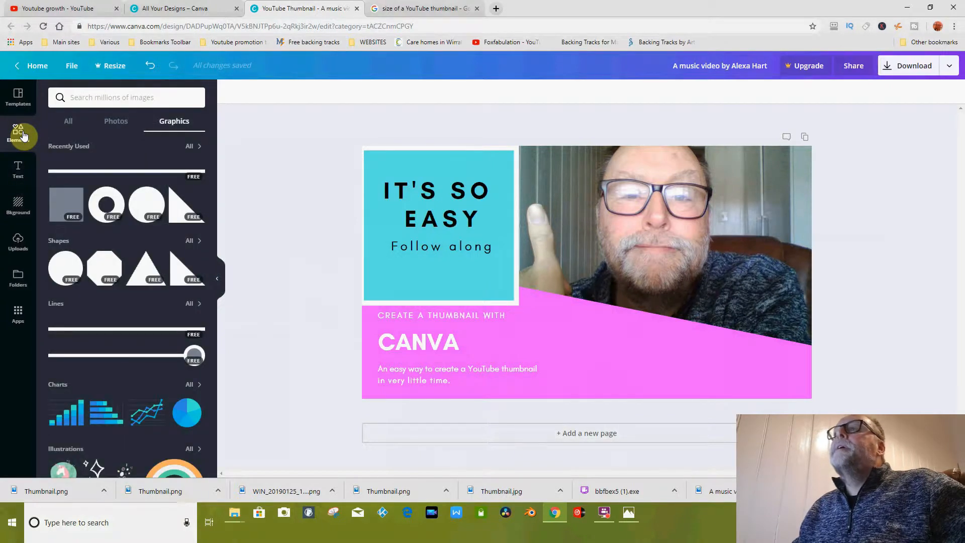
pyautogui.click(21, 246)
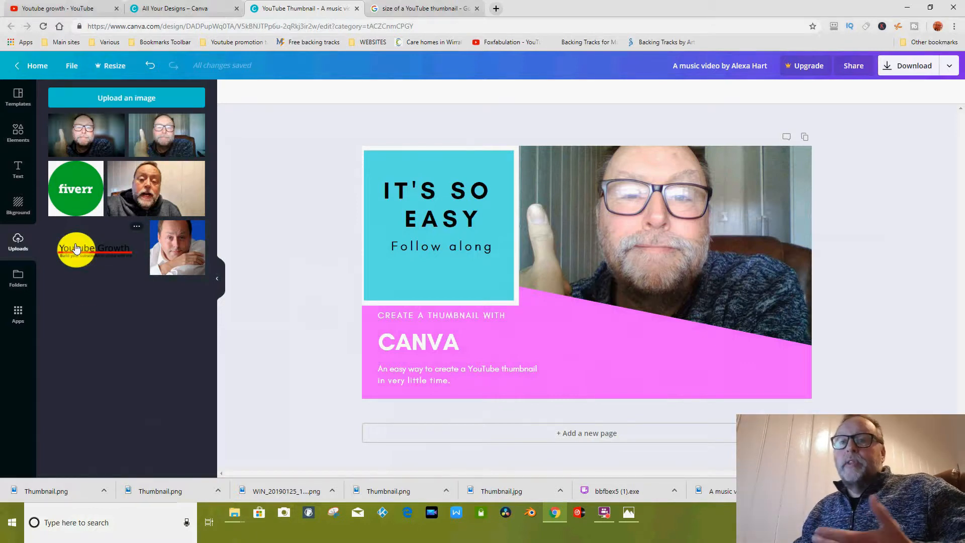
pyautogui.moveTo(74, 246); pyautogui.dragTo(473, 216)
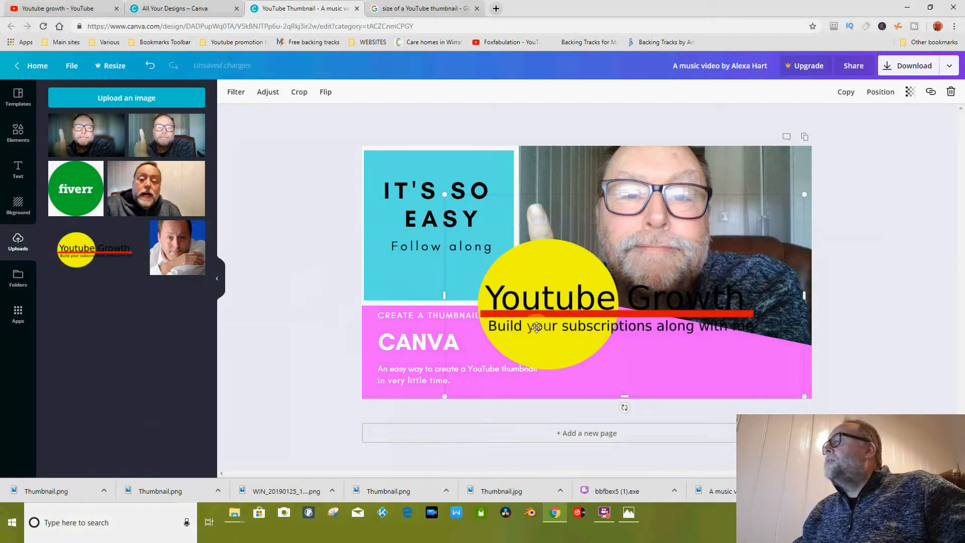
pyautogui.moveTo(575, 272); pyautogui.dragTo(620, 298)
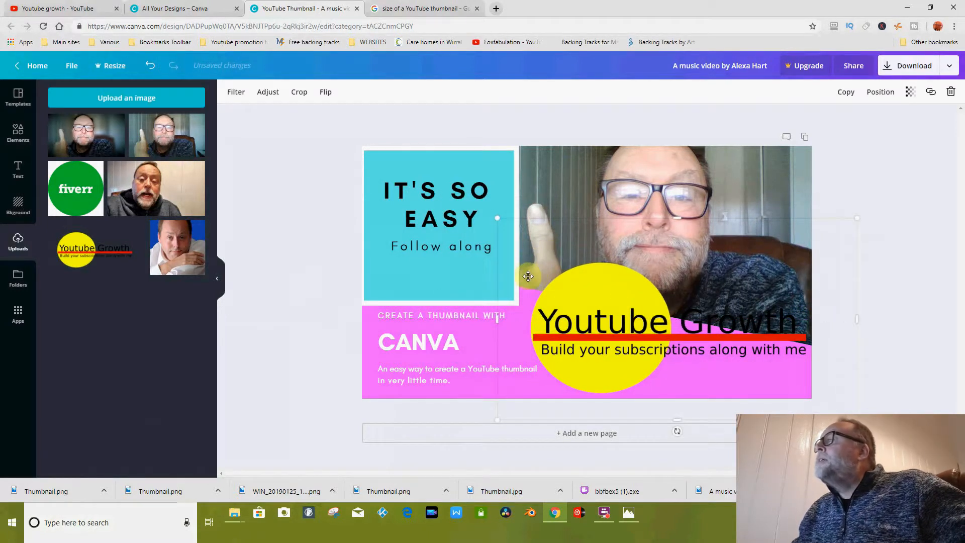
pyautogui.moveTo(856, 215); pyautogui.dragTo(717, 297)
pyautogui.moveTo(591, 333); pyautogui.dragTo(610, 321)
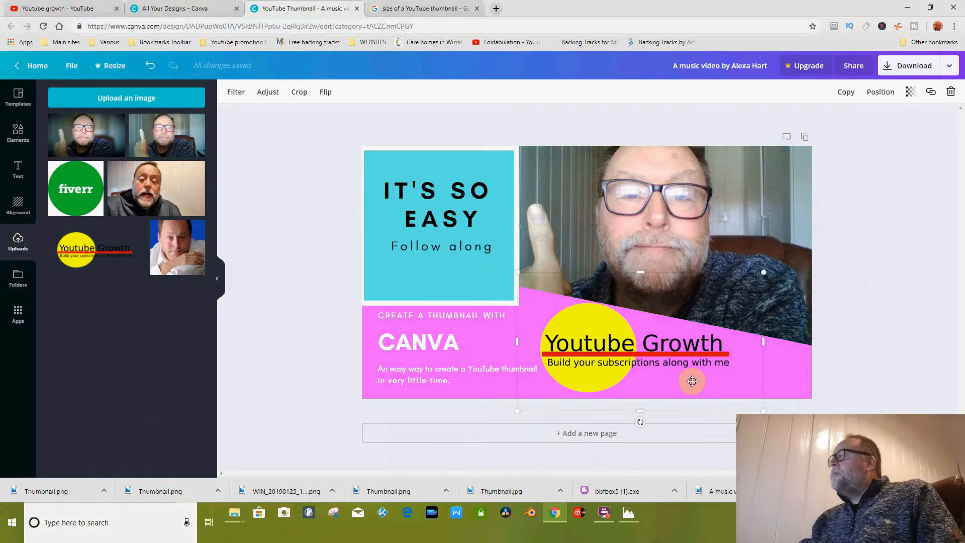
pyautogui.moveTo(674, 344); pyautogui.dragTo(683, 340)
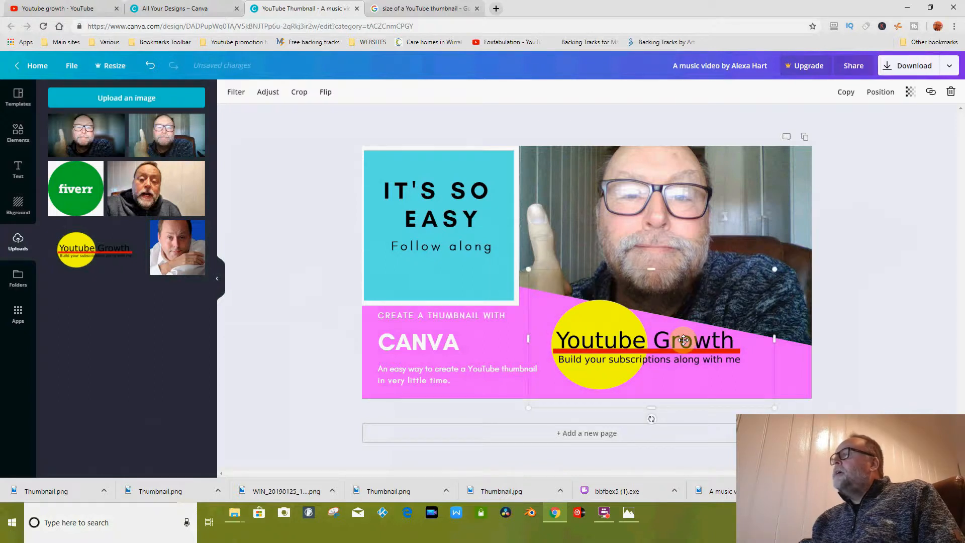
# Fine-tune the Youtube Growth logo's position so it sits on the pink shape just beside the thumbnail description text.
pyautogui.moveTo(683, 340); pyautogui.dragTo(683, 332)
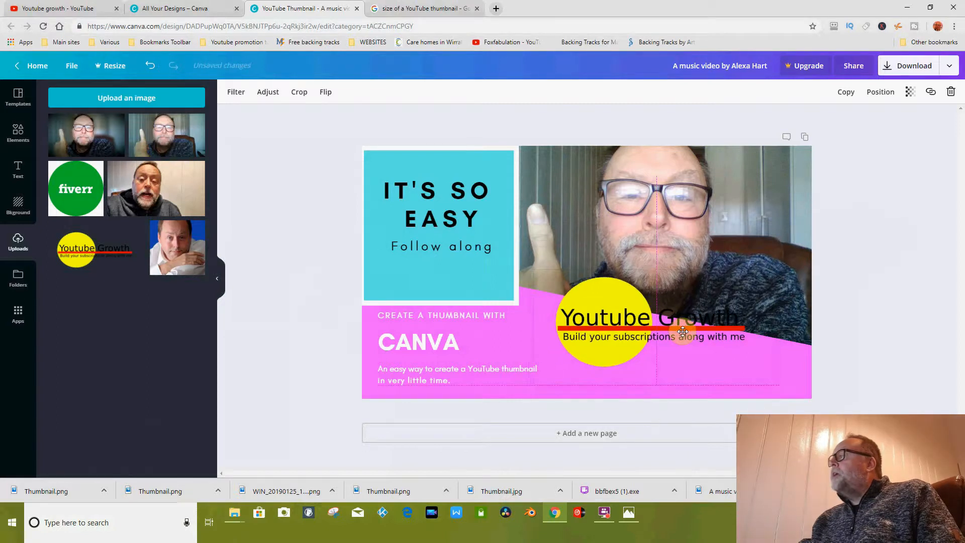
pyautogui.moveTo(682, 332); pyautogui.dragTo(674, 353)
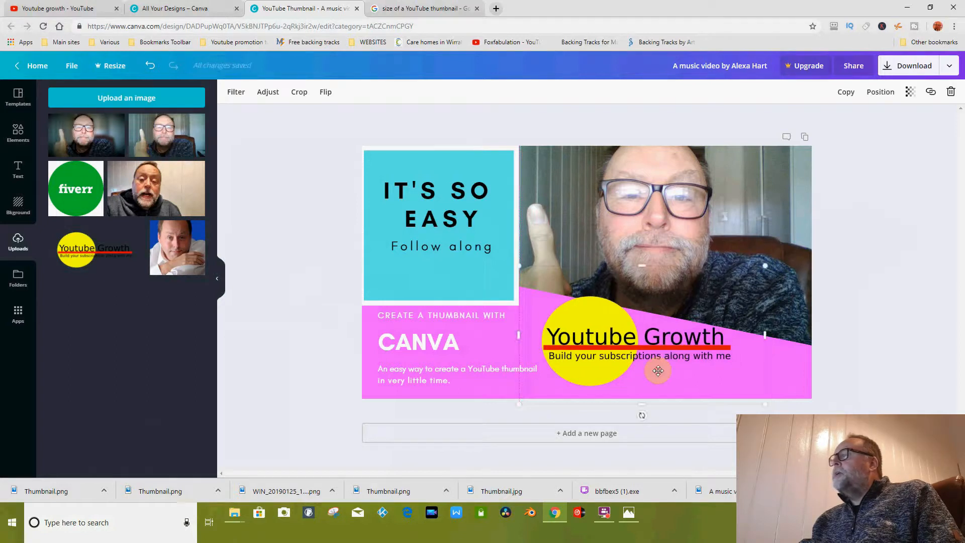
pyautogui.click(323, 289)
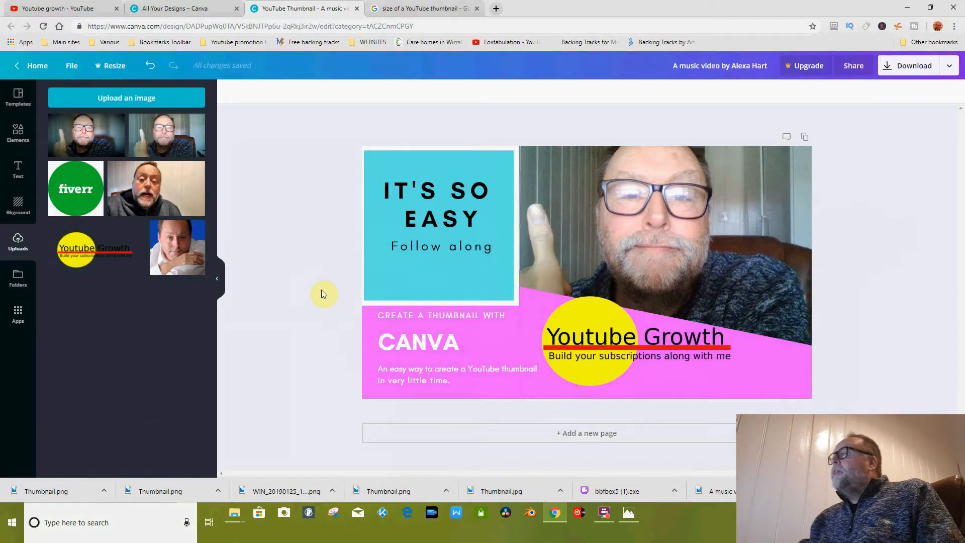
# Check the Thumbnail 2 reference, and recolour the "Follow along" line white.
pyautogui.click(627, 511)
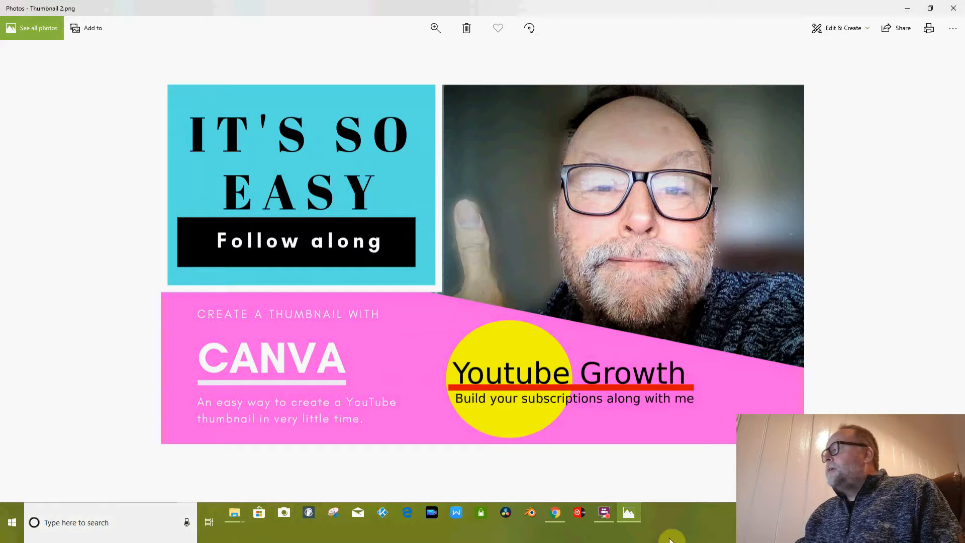
pyautogui.click(627, 511)
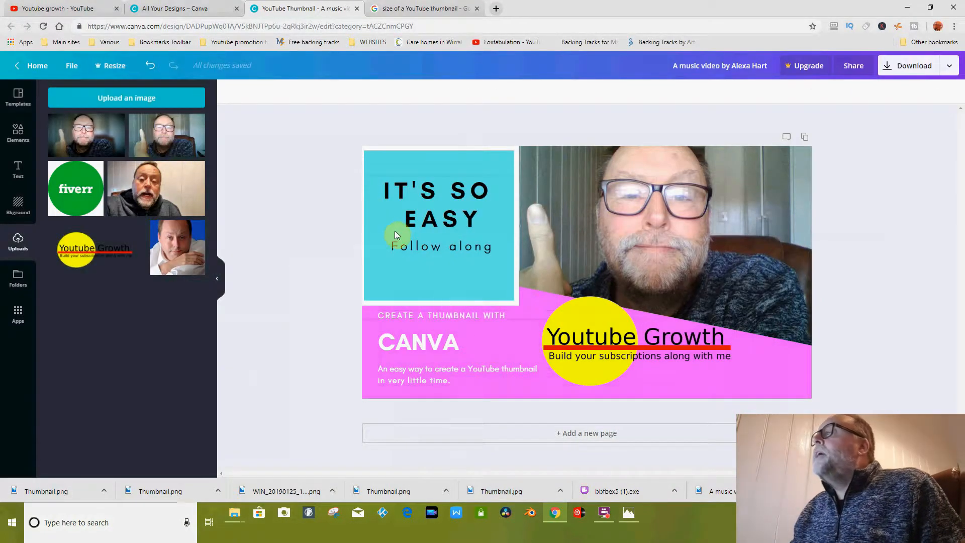
pyautogui.click(393, 247)
pyautogui.moveTo(390, 247); pyautogui.dragTo(485, 256)
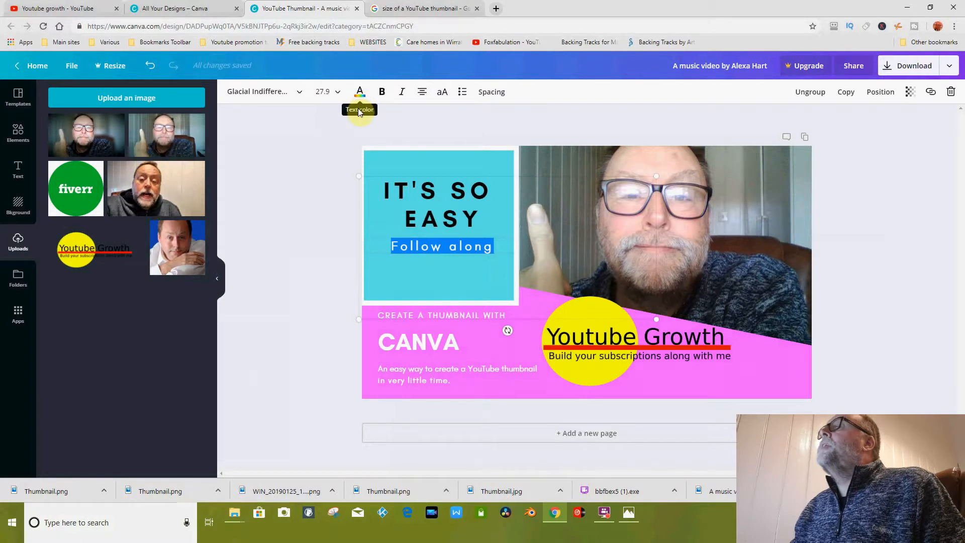
pyautogui.click(360, 92)
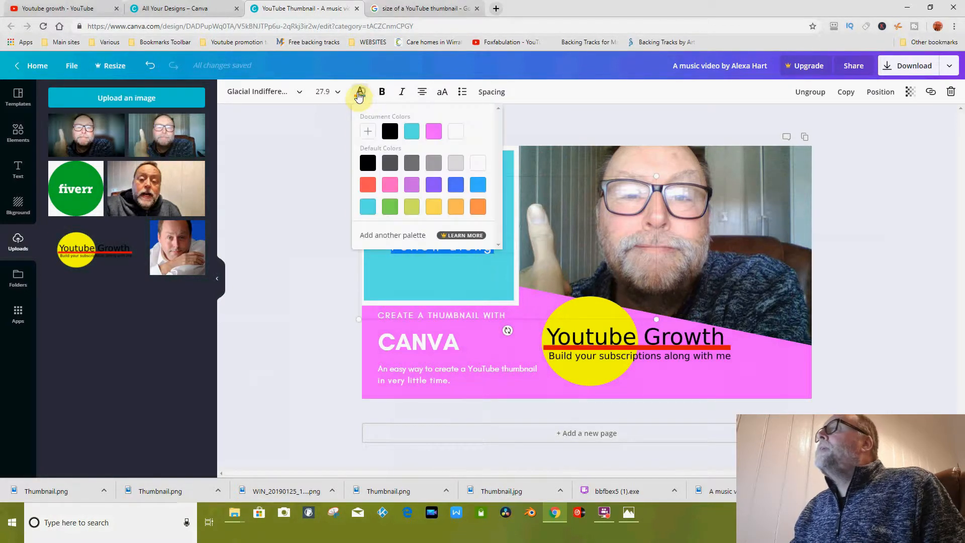
pyautogui.click(454, 136)
pyautogui.click(300, 209)
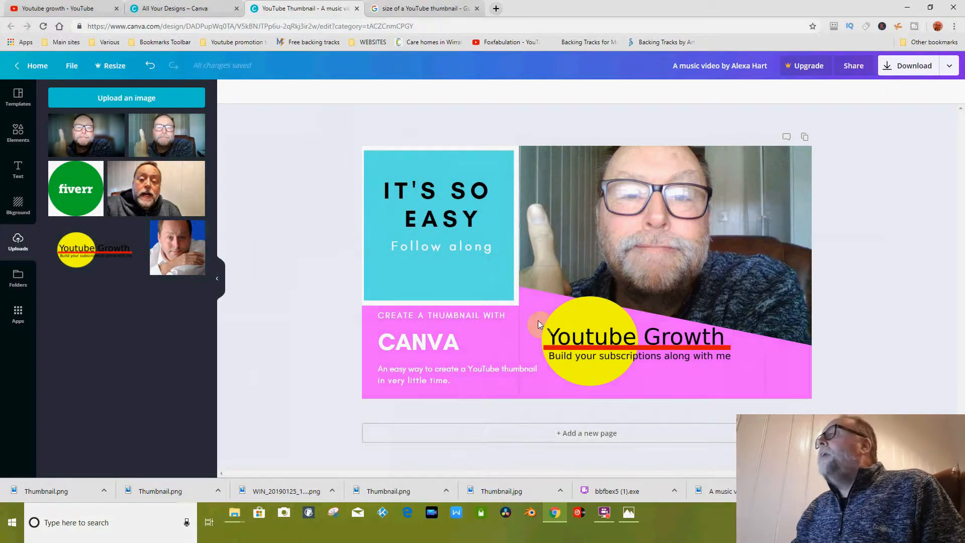
# Add the free orange brush-stroke graphic from the icon graphics to the thumbnail.
pyautogui.click(23, 137)
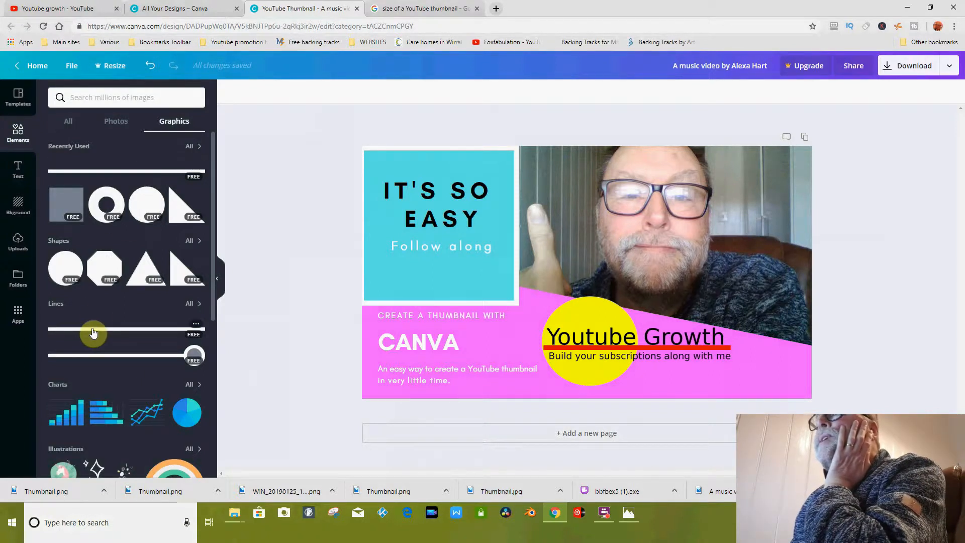
pyautogui.scroll(-4, 100, 297)
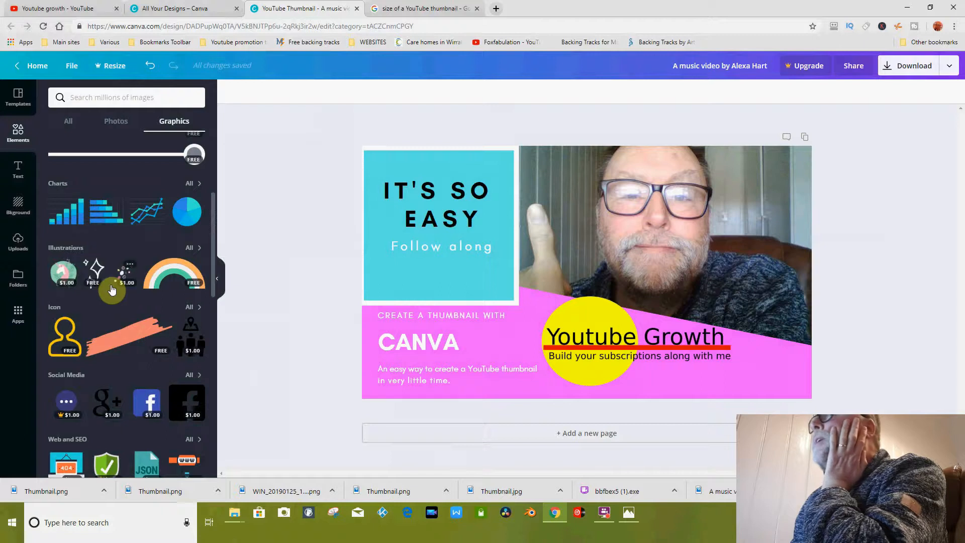
pyautogui.moveTo(134, 338)
pyautogui.mouseDown()
pyautogui.moveTo(256, 300)
pyautogui.moveTo(367, 283)
pyautogui.moveTo(401, 215)
pyautogui.moveTo(386, 208)
pyautogui.mouseUp()
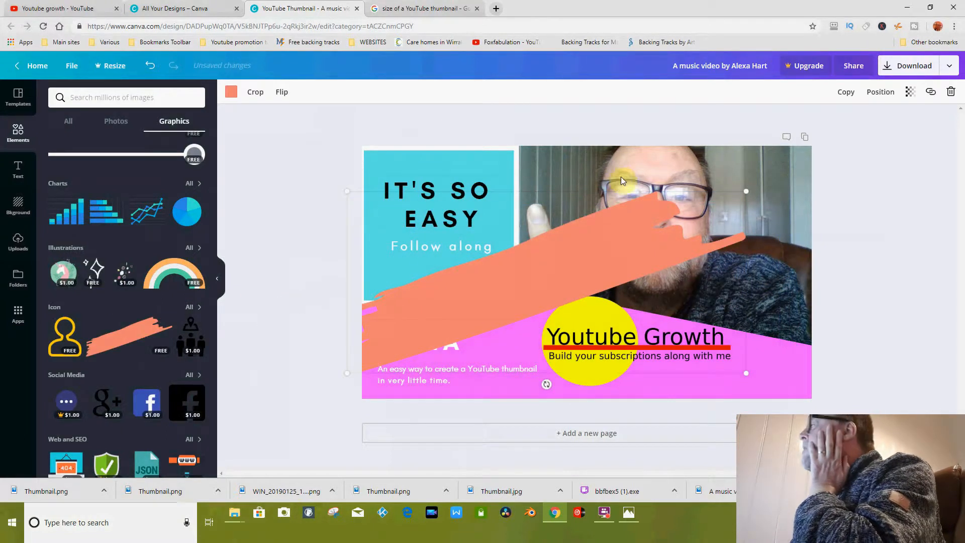
# Shrink the orange brush stroke, rotate it to nearly horizontal and place it over the "Follow along" line.
pyautogui.moveTo(746, 190)
pyautogui.mouseDown()
pyautogui.moveTo(582, 296)
pyautogui.moveTo(508, 324)
pyautogui.moveTo(468, 257)
pyautogui.mouseUp()
pyautogui.moveTo(555, 195); pyautogui.dragTo(586, 241)
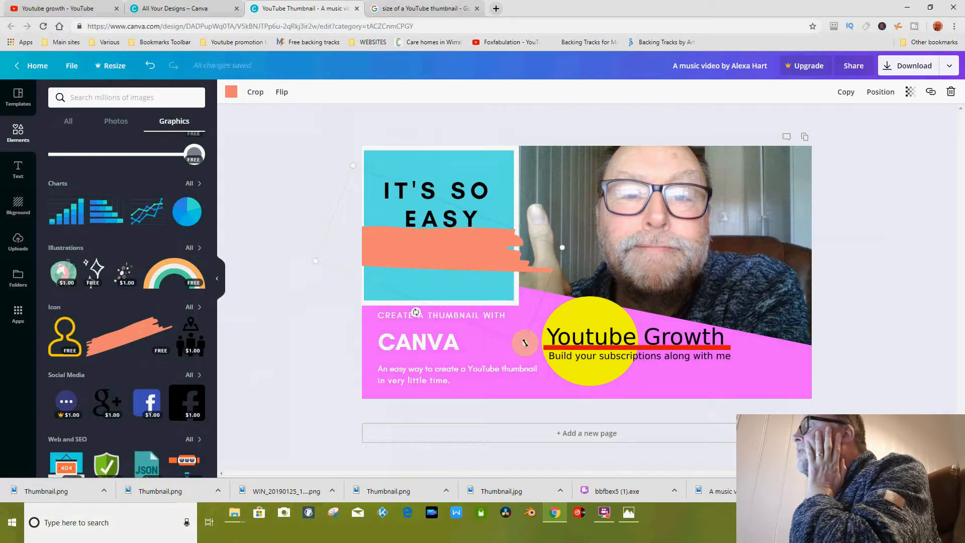
pyautogui.moveTo(524, 342); pyautogui.dragTo(487, 277)
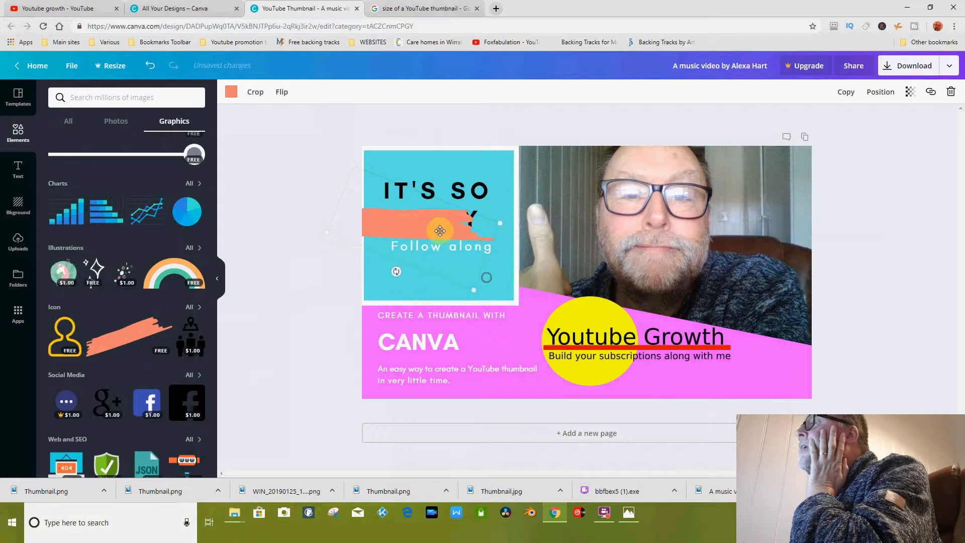
pyautogui.moveTo(453, 239); pyautogui.dragTo(476, 256)
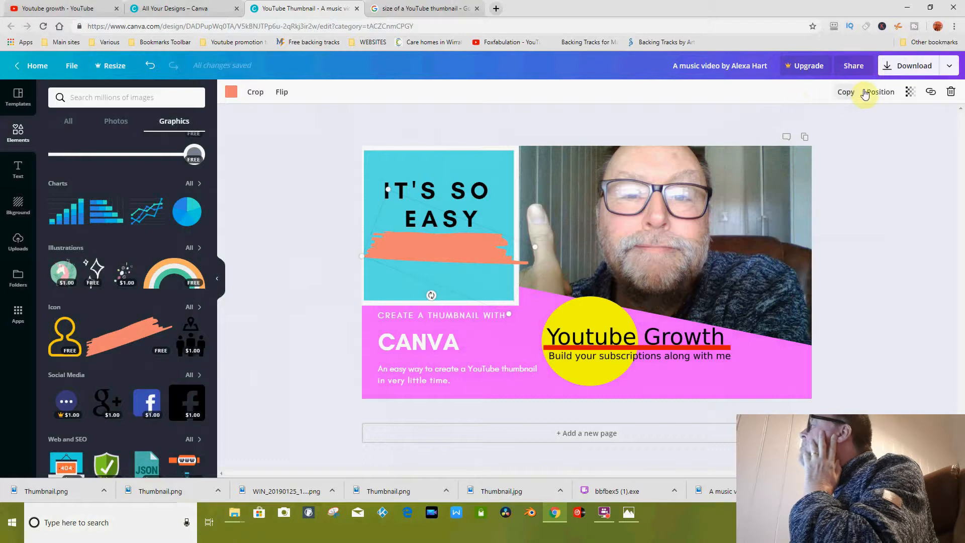
# Send the orange brush stroke backward so it lies behind the "Follow along" text.
pyautogui.click(880, 93)
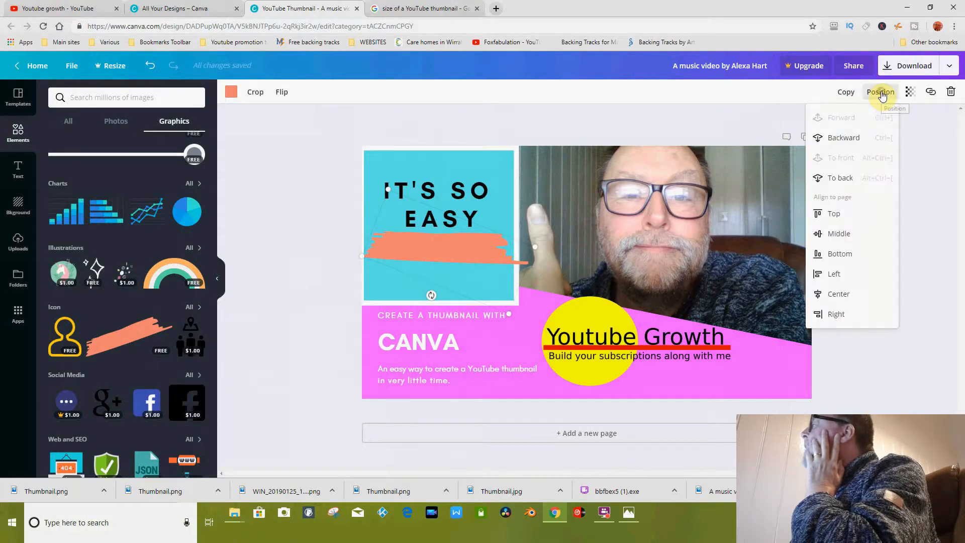
pyautogui.click(848, 143)
pyautogui.click(847, 143)
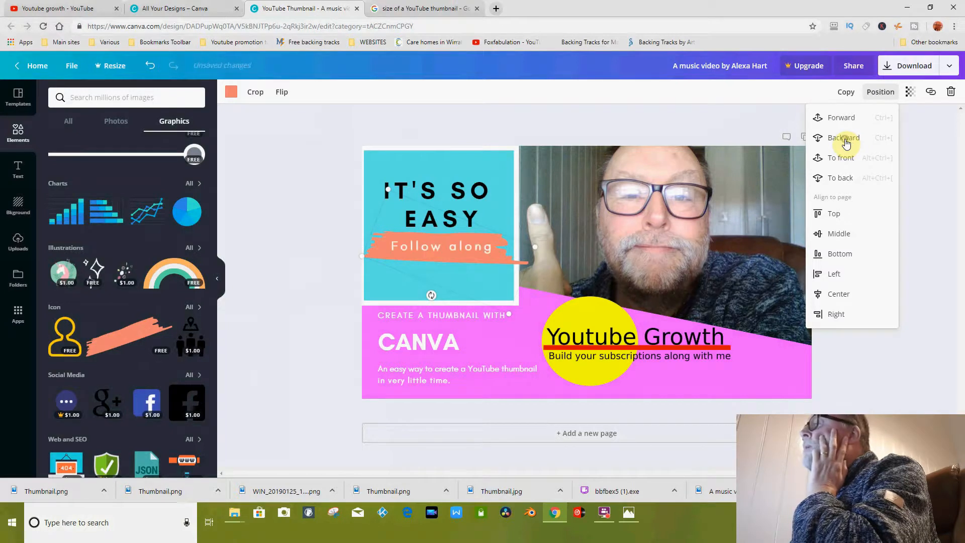
pyautogui.click(300, 247)
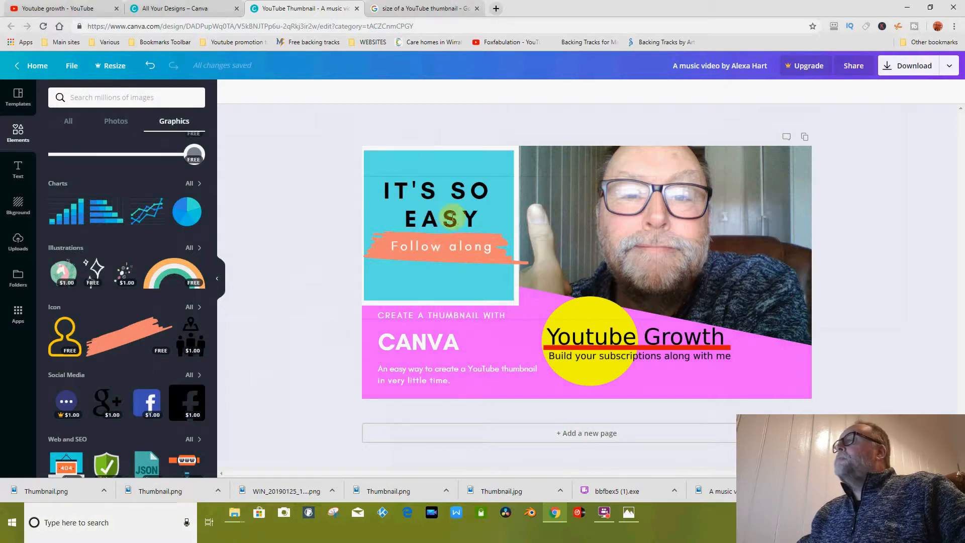
# Insert a blank line after "EASY" and move the text group up so "Follow along" sits on the brush stroke.
pyautogui.click(479, 223)
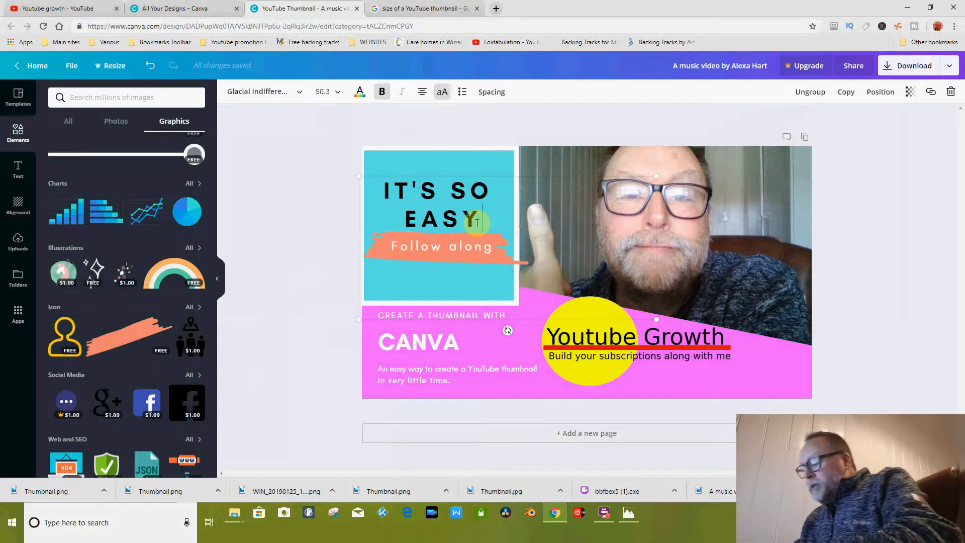
pyautogui.press('Return')
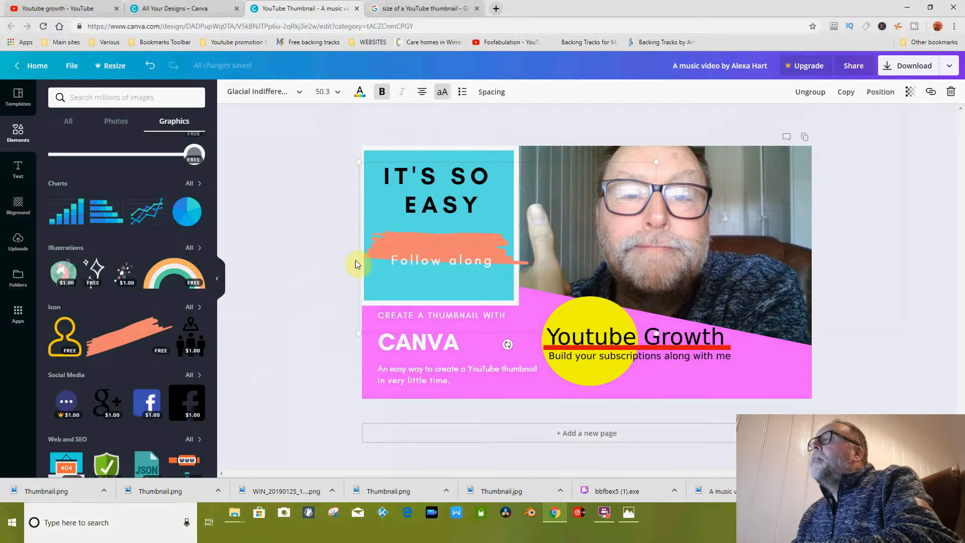
pyautogui.click(370, 259)
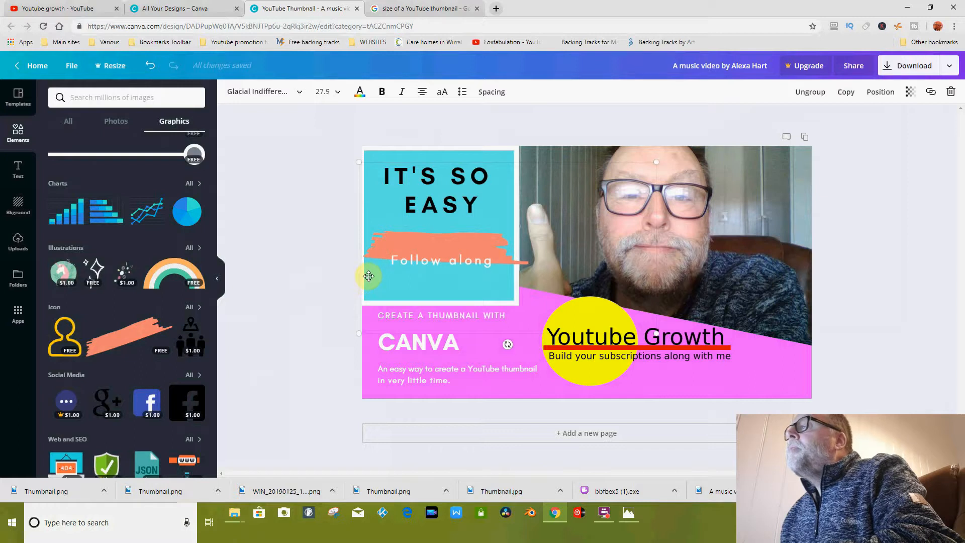
pyautogui.moveTo(368, 276); pyautogui.dragTo(368, 264)
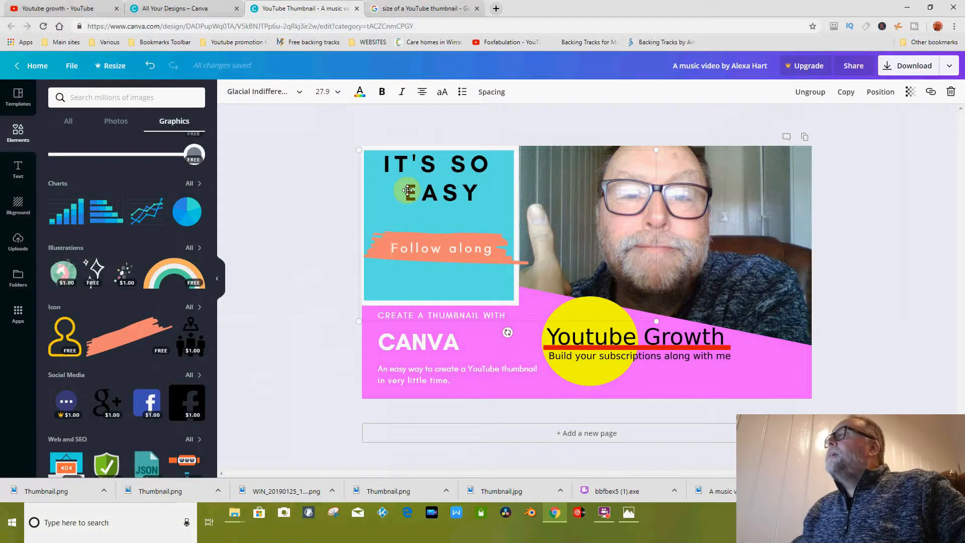
# Lower the brush stroke towards the bottom of the turquoise square and realign the text group so "Follow along" sits on it.
pyautogui.moveTo(430, 178)
pyautogui.mouseDown()
pyautogui.moveTo(431, 190)
pyautogui.moveTo(558, 188)
pyautogui.mouseUp()
pyautogui.click(455, 244)
pyautogui.moveTo(456, 245); pyautogui.dragTo(450, 270)
pyautogui.click(565, 192)
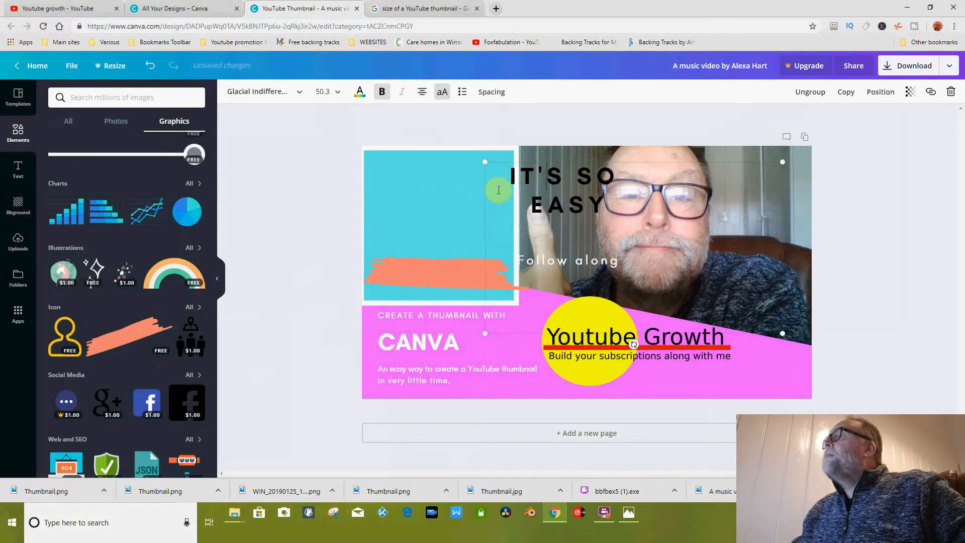
pyautogui.moveTo(480, 191); pyautogui.dragTo(360, 205)
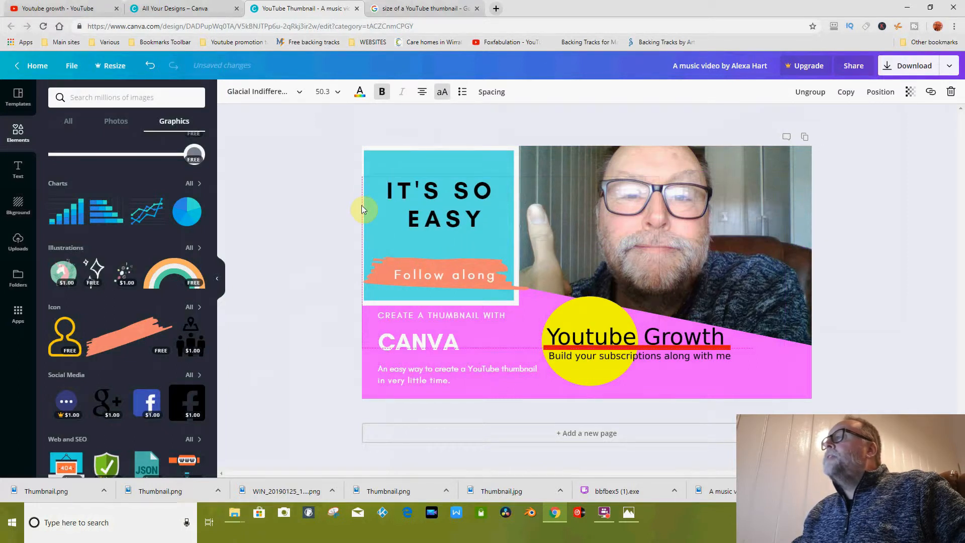
pyautogui.moveTo(361, 205); pyautogui.dragTo(357, 201)
pyautogui.click(263, 237)
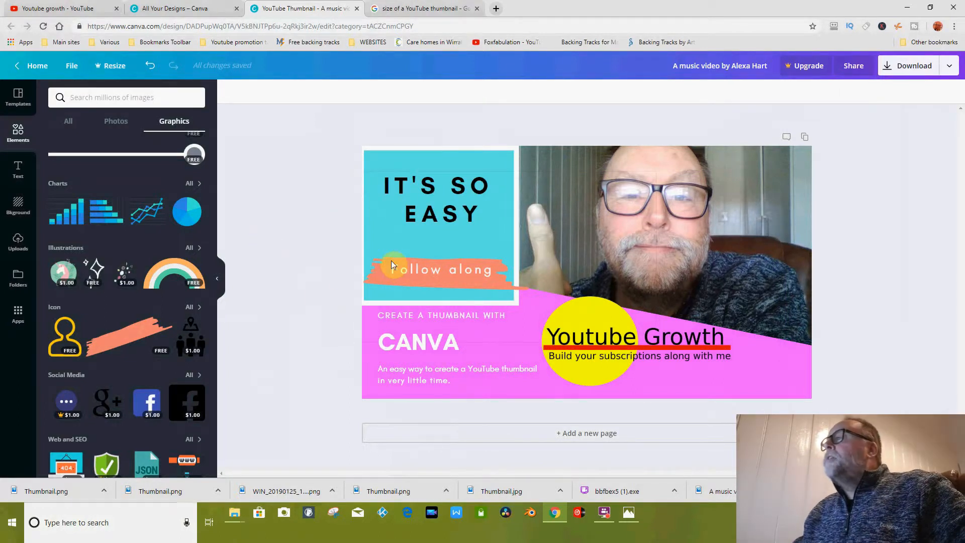
# Move the text group aside to reach the orange brush stroke and recolour the stroke black.
pyautogui.click(396, 280)
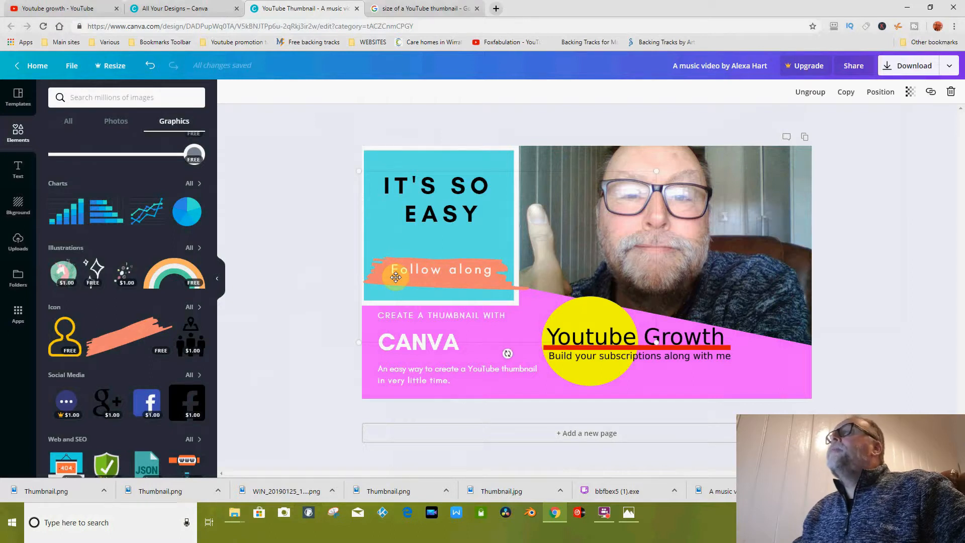
pyautogui.moveTo(410, 227); pyautogui.dragTo(496, 235)
pyautogui.click(386, 268)
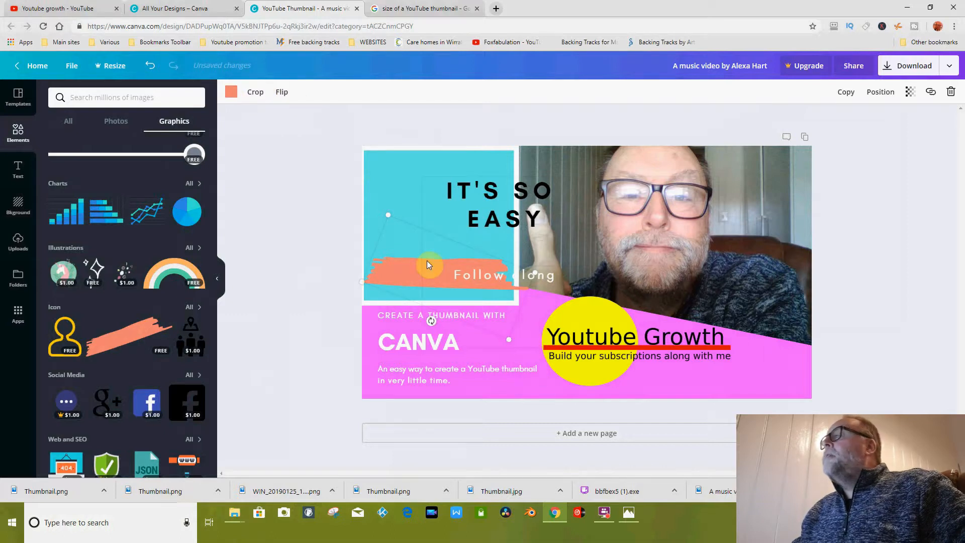
pyautogui.click(230, 93)
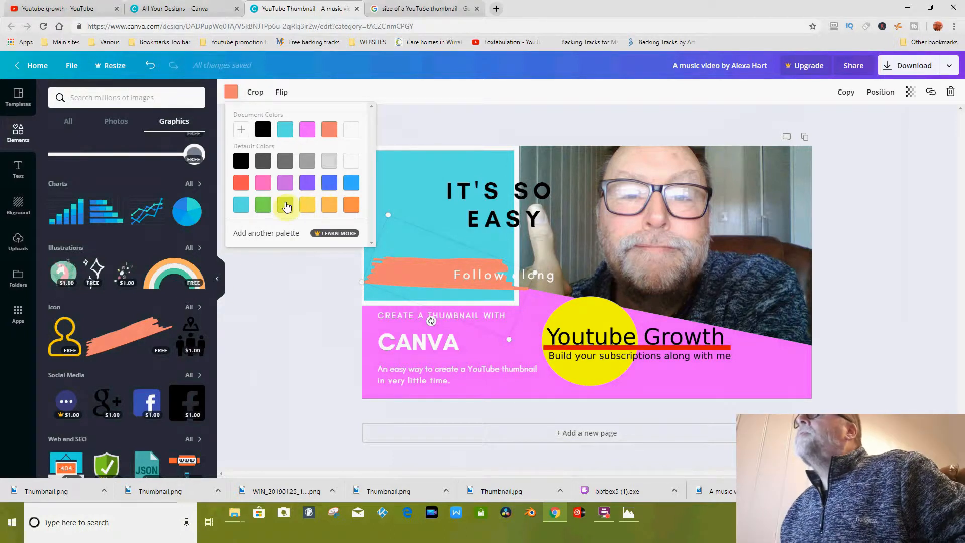
pyautogui.click(264, 130)
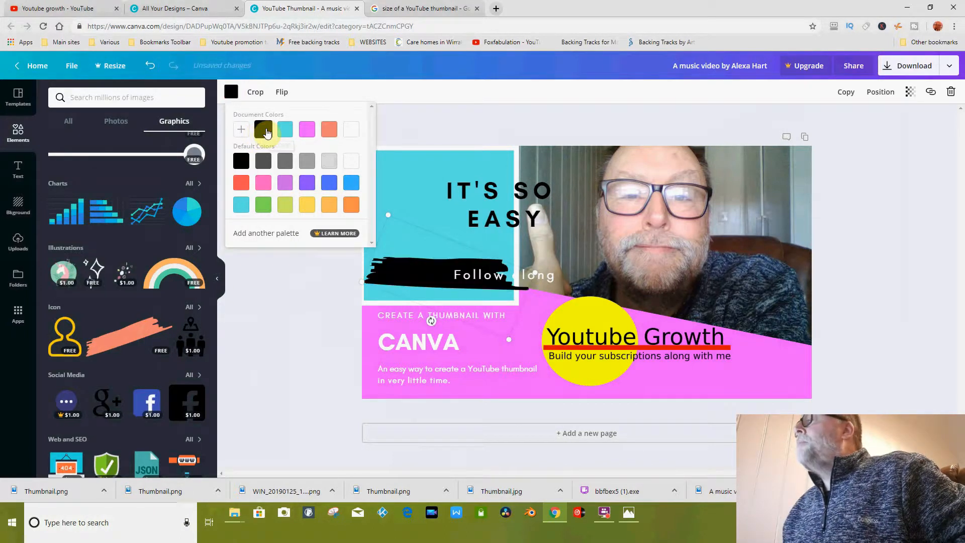
pyautogui.click(317, 369)
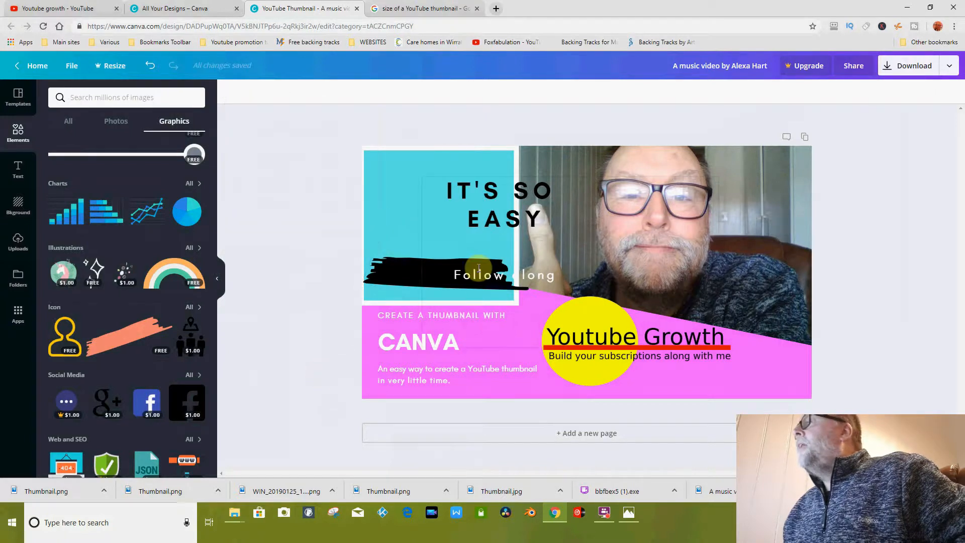
# Move the text group back into the turquoise square with "Follow along" over the black brush stroke.
pyautogui.click(420, 215)
pyautogui.moveTo(420, 217); pyautogui.dragTo(356, 215)
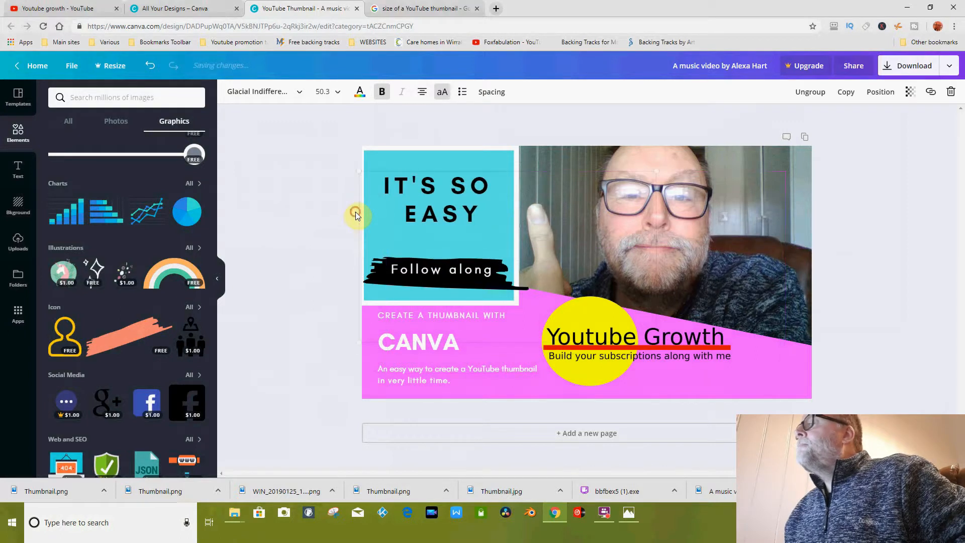
pyautogui.click(274, 231)
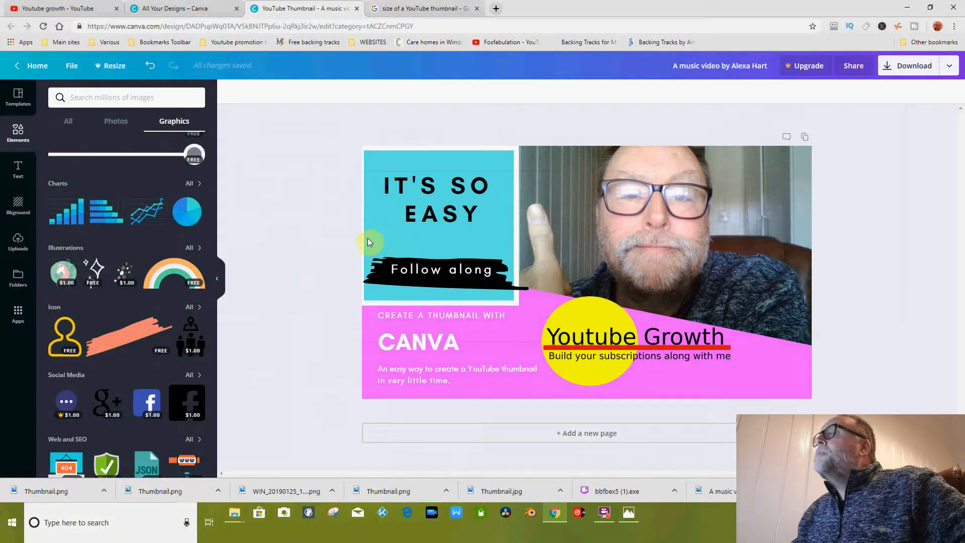
# Move the "IT'S SO EASY / Follow along" text group off the turquoise square onto the photo, exposing the black brush stroke.
pyautogui.click(409, 229)
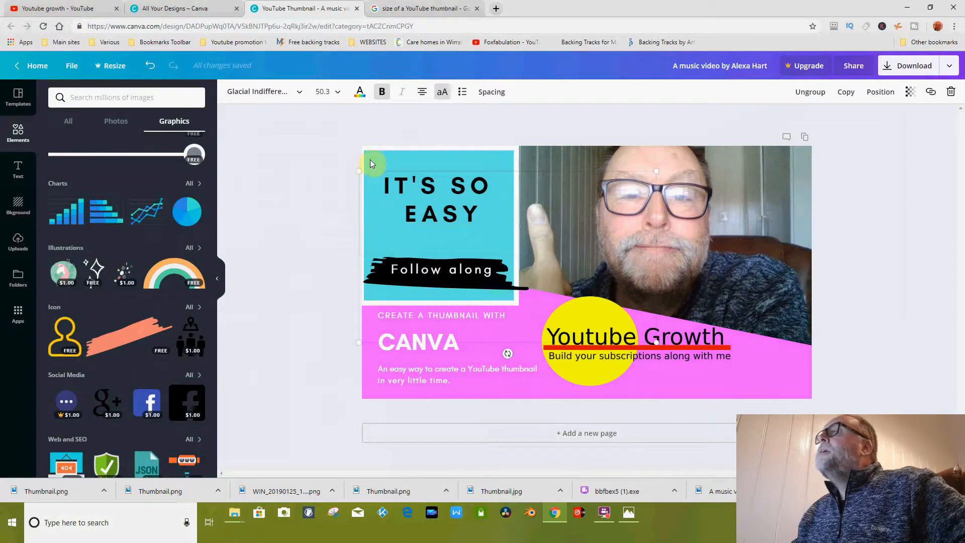
pyautogui.moveTo(373, 165)
pyautogui.mouseDown()
pyautogui.moveTo(457, 189)
pyautogui.moveTo(527, 190)
pyautogui.mouseUp()
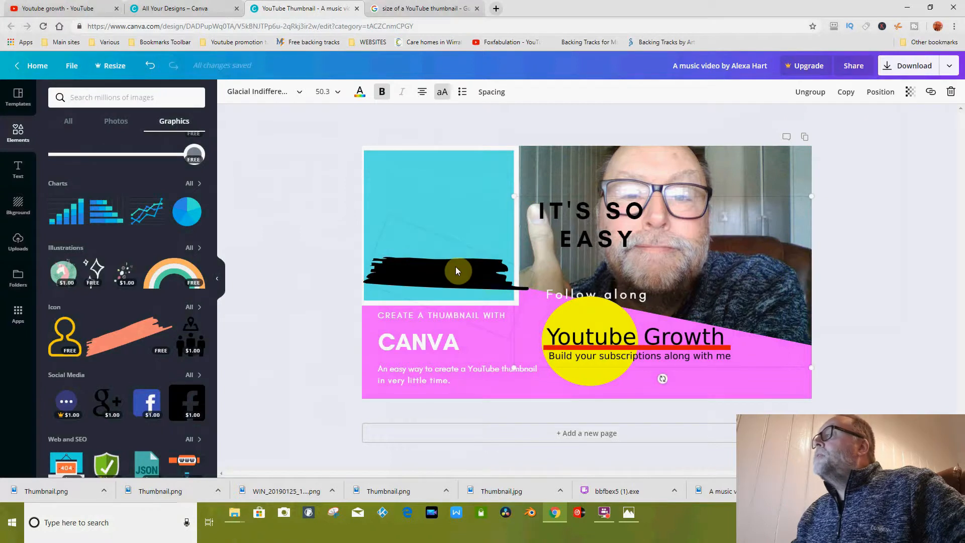
pyautogui.click(455, 271)
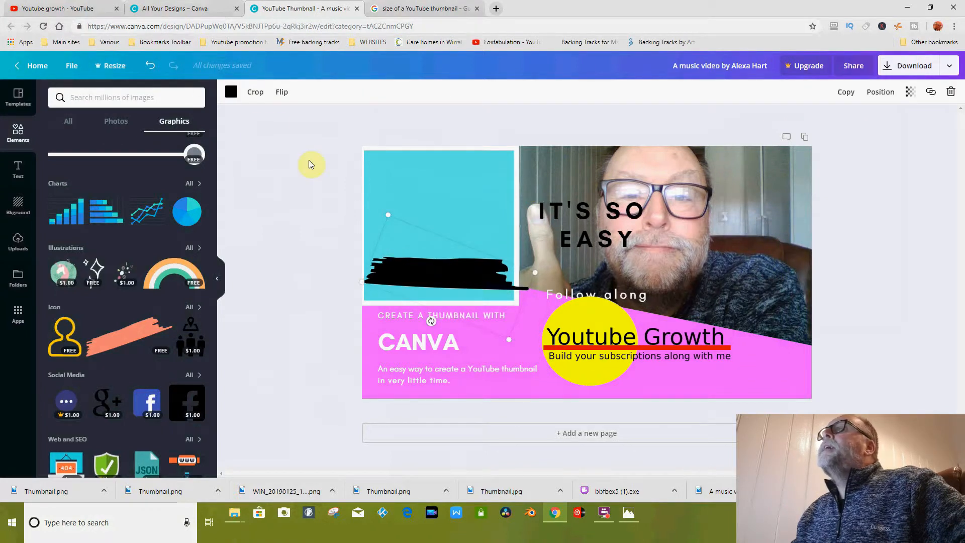
pyautogui.click(231, 91)
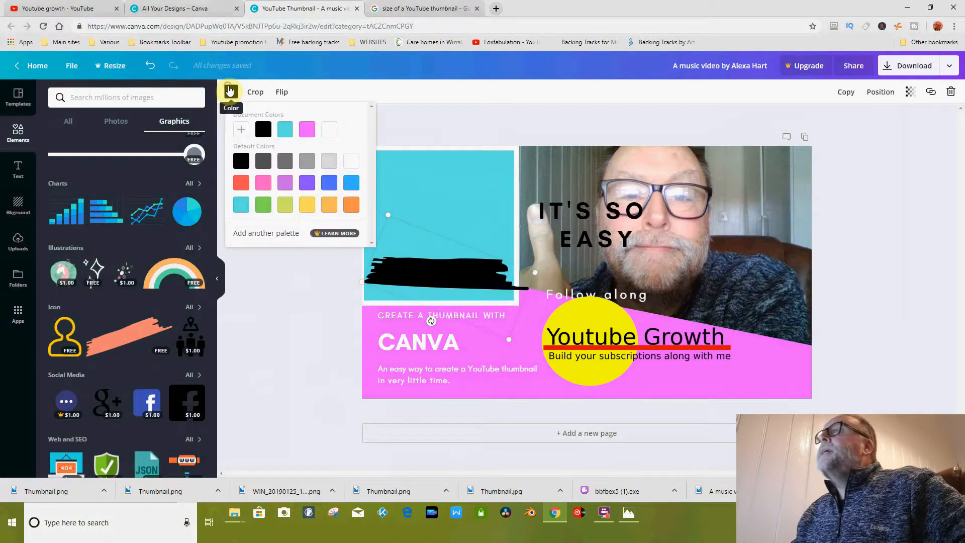
pyautogui.click(238, 131)
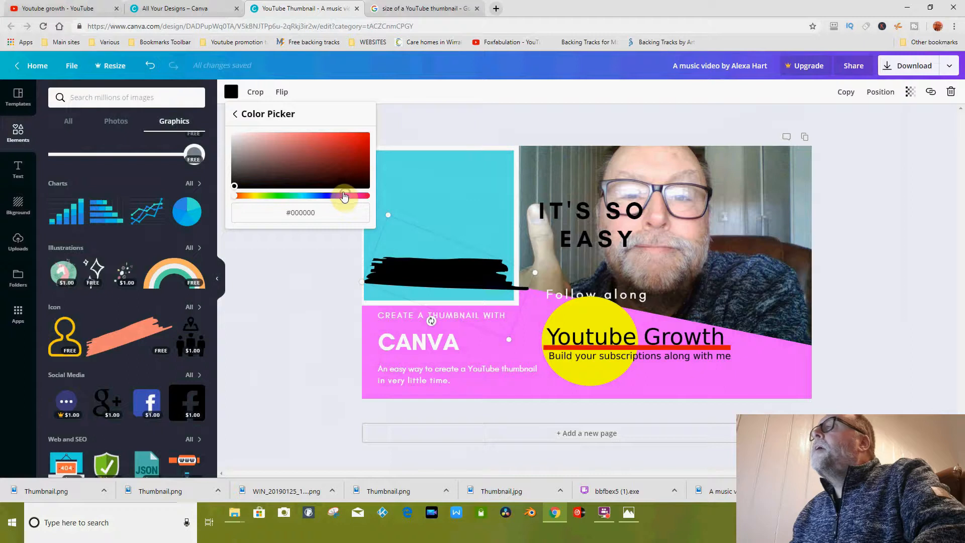
pyautogui.moveTo(337, 197); pyautogui.dragTo(344, 203)
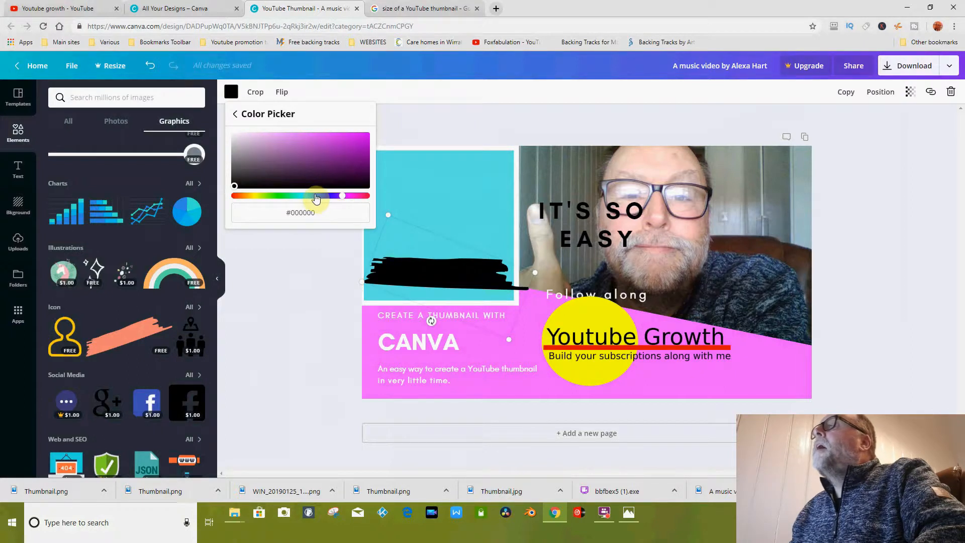
pyautogui.moveTo(284, 196); pyautogui.dragTo(351, 201)
pyautogui.click(313, 268)
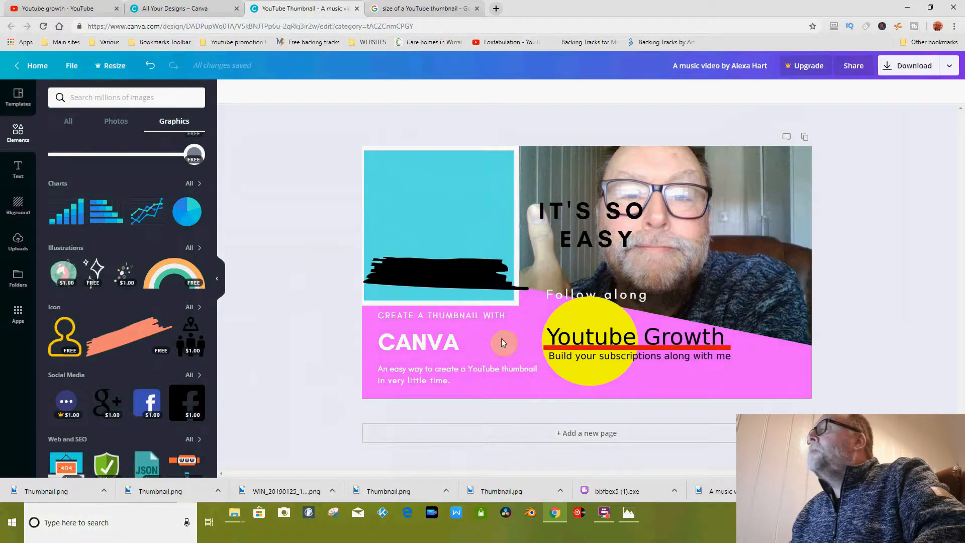
pyautogui.click(446, 271)
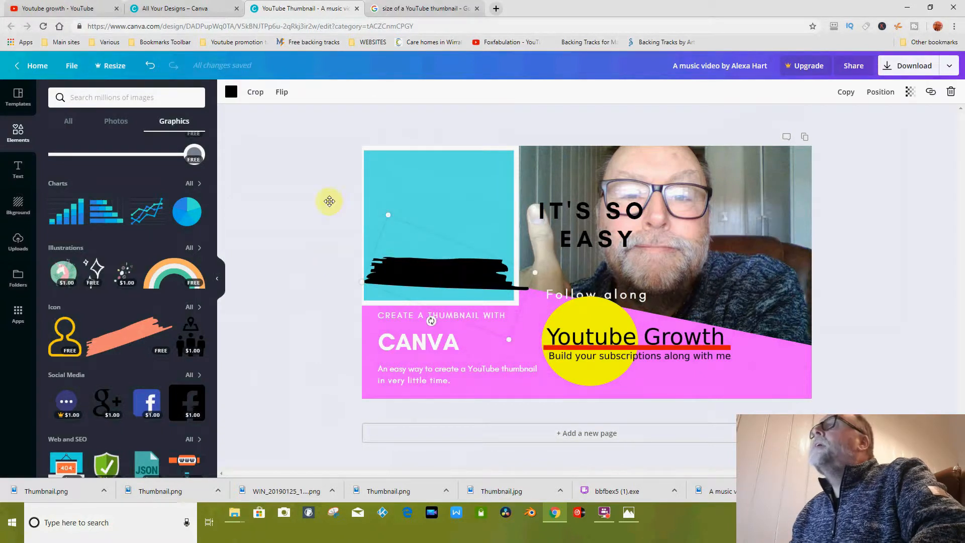
pyautogui.click(232, 93)
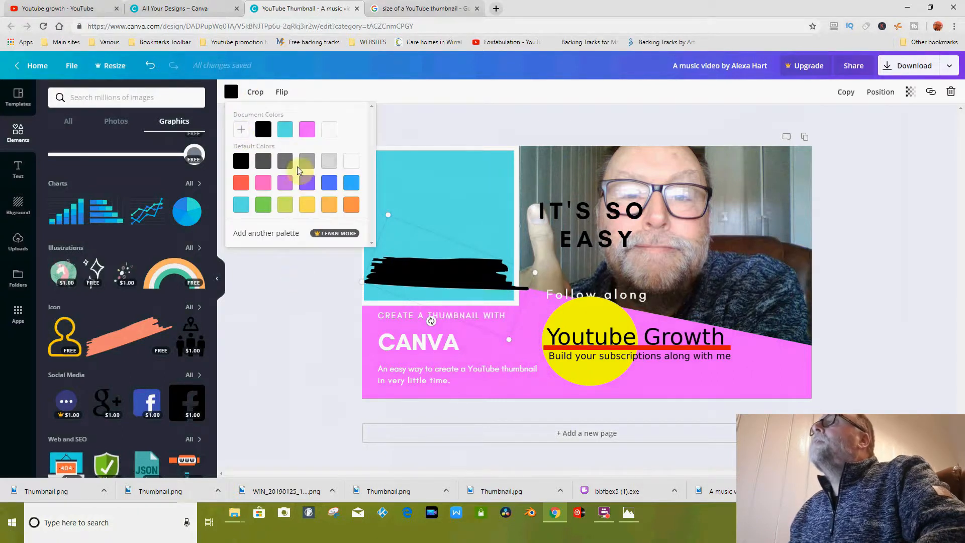
pyautogui.click(241, 132)
pyautogui.moveTo(281, 196); pyautogui.dragTo(349, 205)
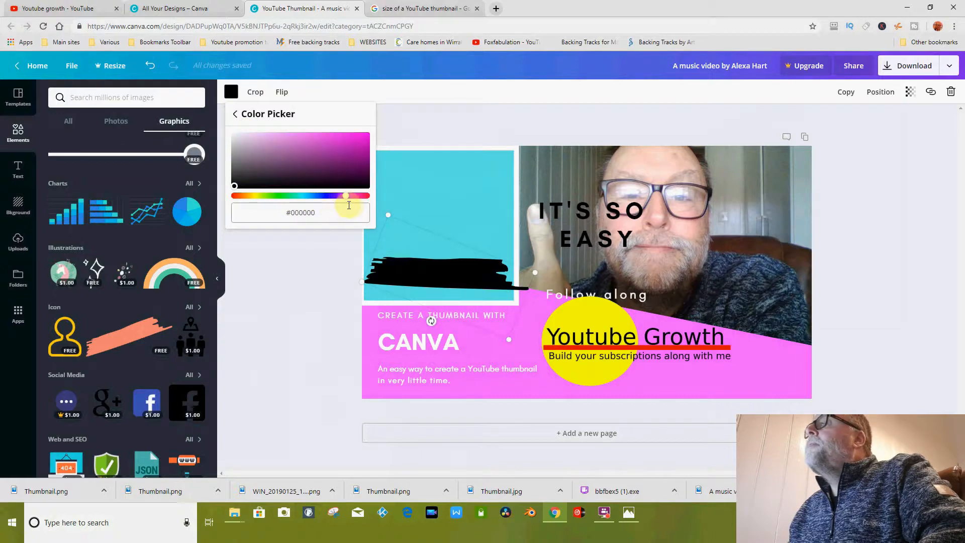
pyautogui.click(328, 255)
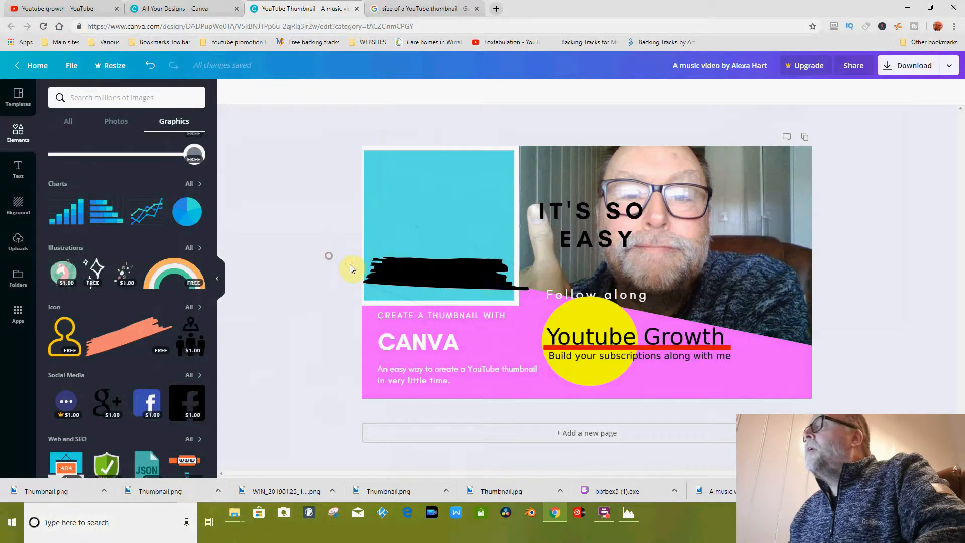
# Recolour the black brush stroke with the document's bright pink that matches the large pink shape.
pyautogui.click(431, 268)
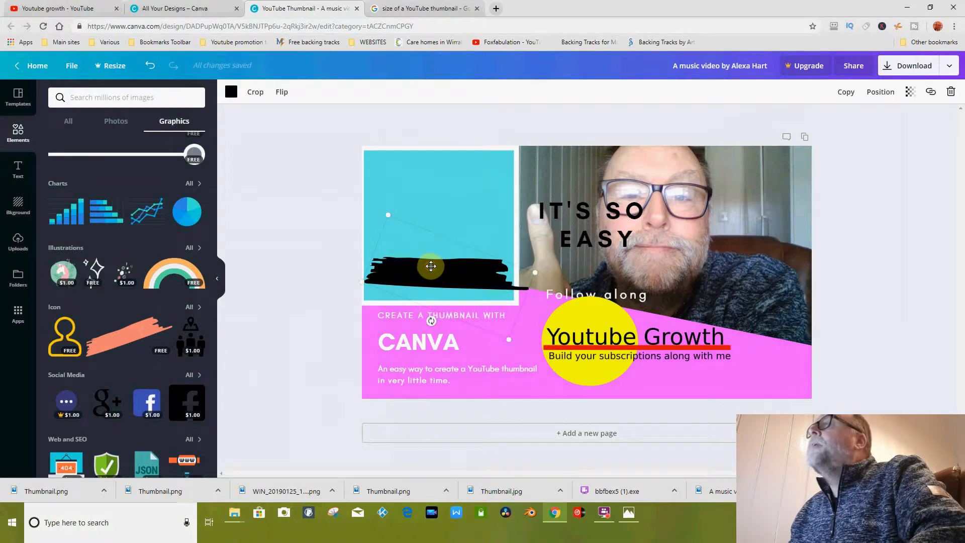
pyautogui.click(229, 93)
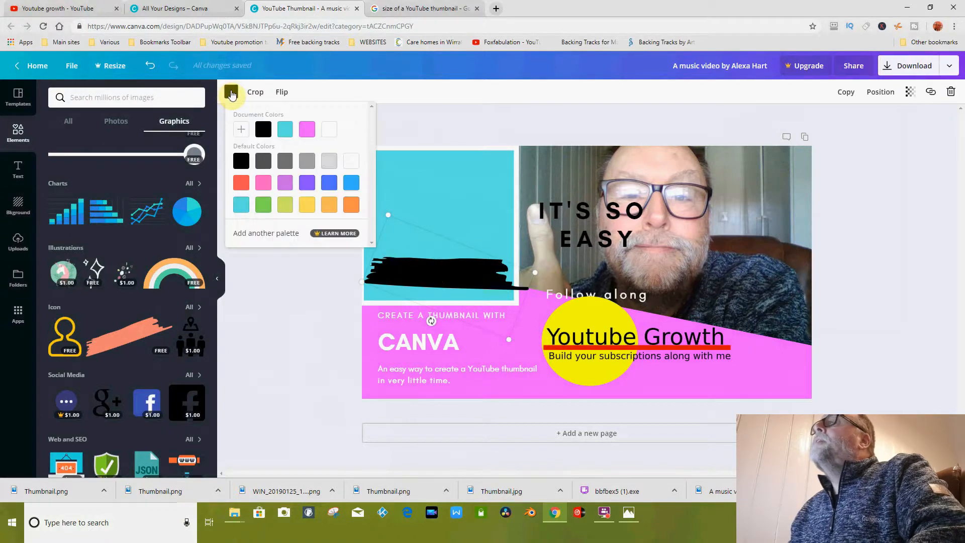
pyautogui.click(306, 130)
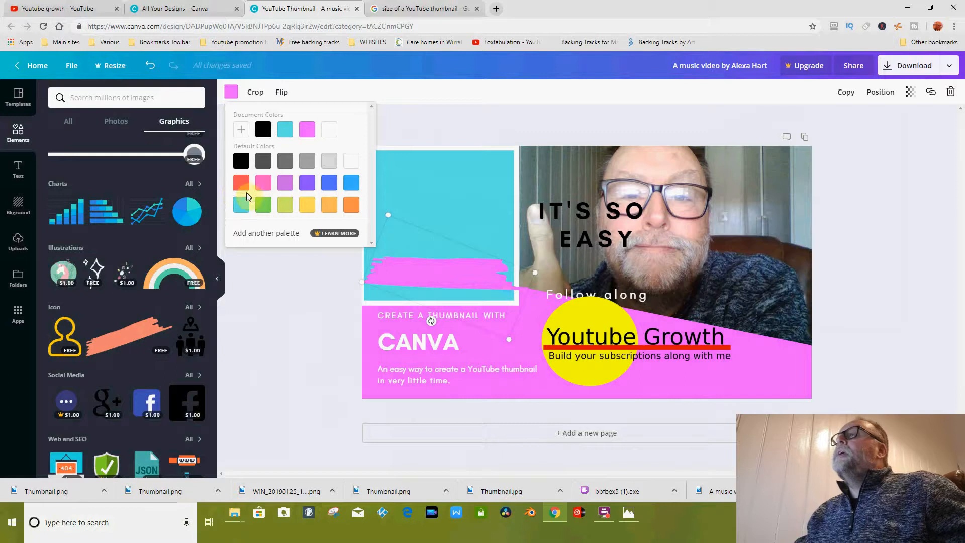
pyautogui.click(264, 183)
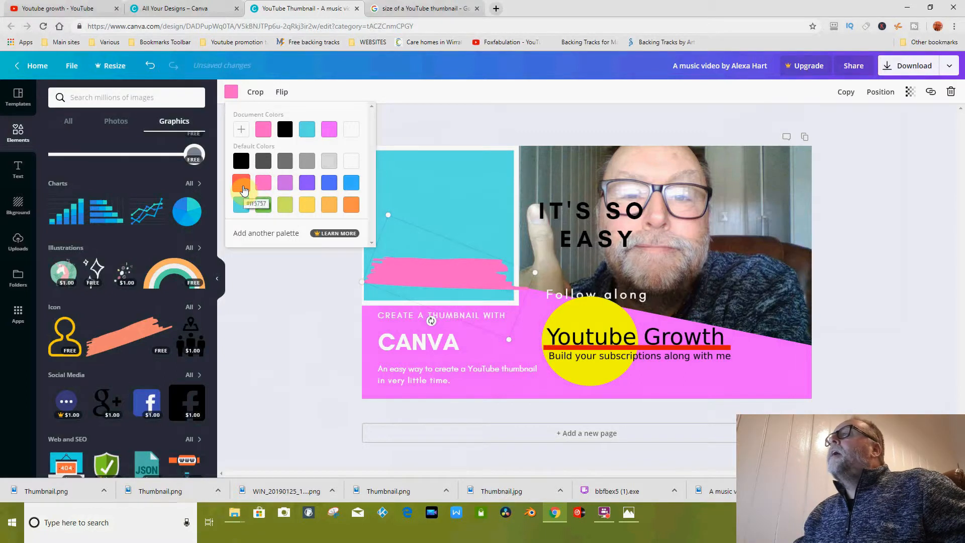
pyautogui.click(265, 132)
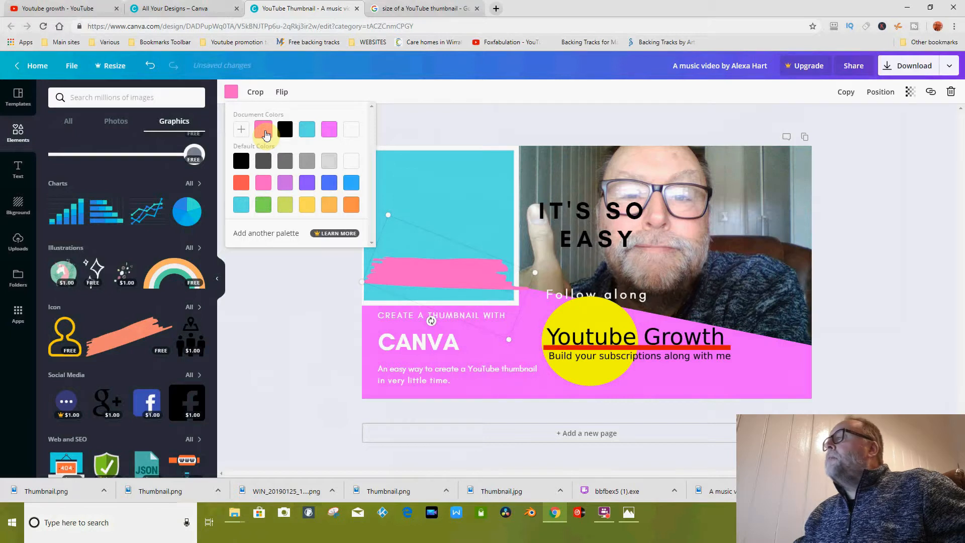
pyautogui.click(329, 129)
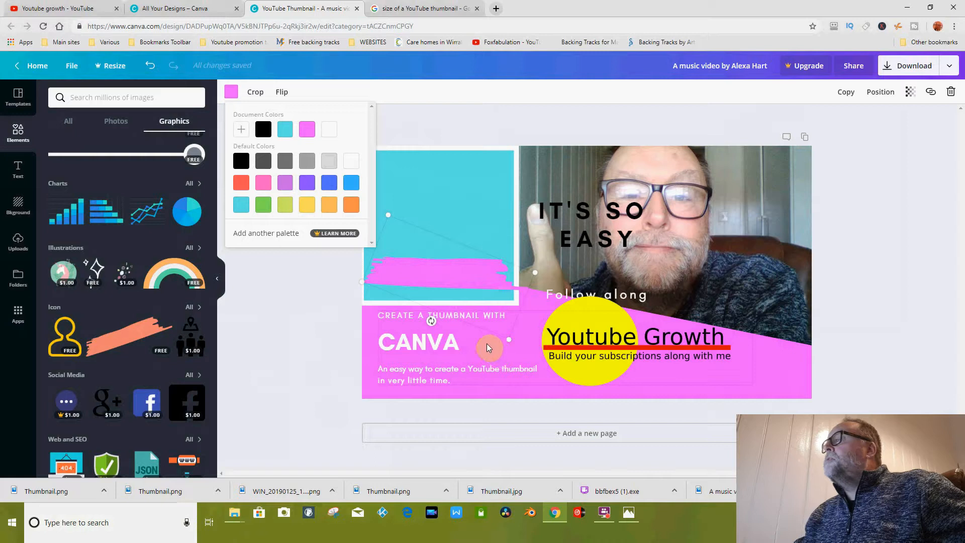
pyautogui.click(297, 271)
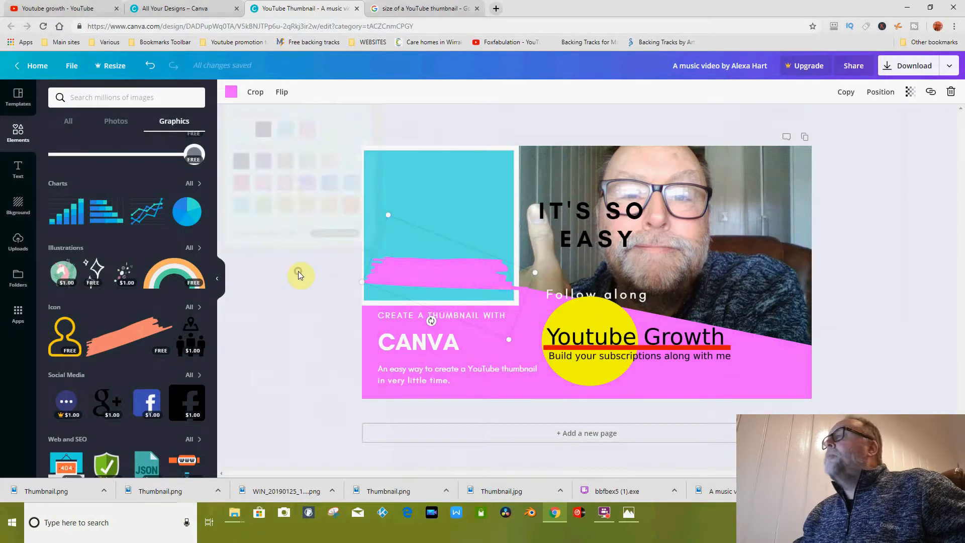
# Move the text group back into the turquoise square with "Follow along" over the pink brush stroke.
pyautogui.click(563, 213)
pyautogui.moveTo(544, 197); pyautogui.dragTo(382, 166)
pyautogui.click(276, 221)
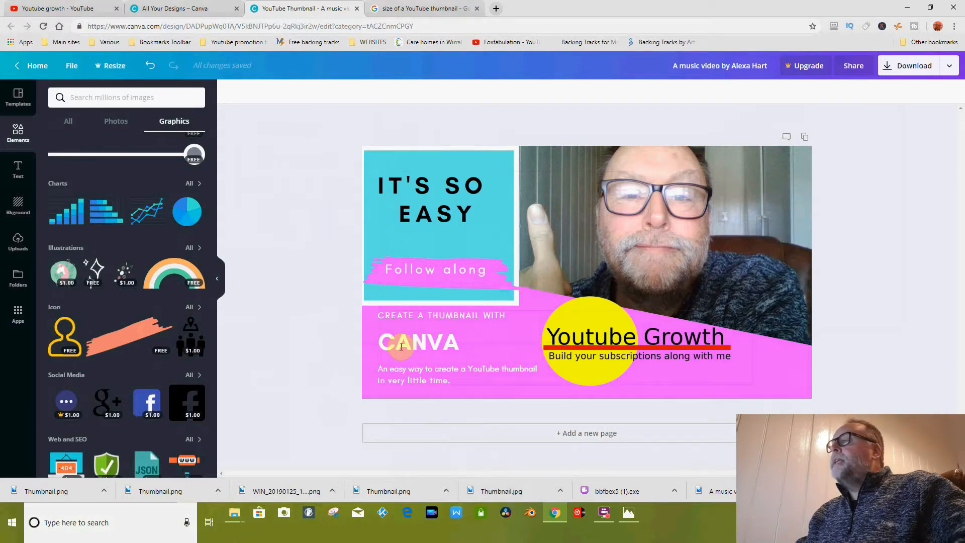
# Add the white line with a circle at its end, shrink it and place it as an underline beneath "CANVA".
pyautogui.click(135, 159)
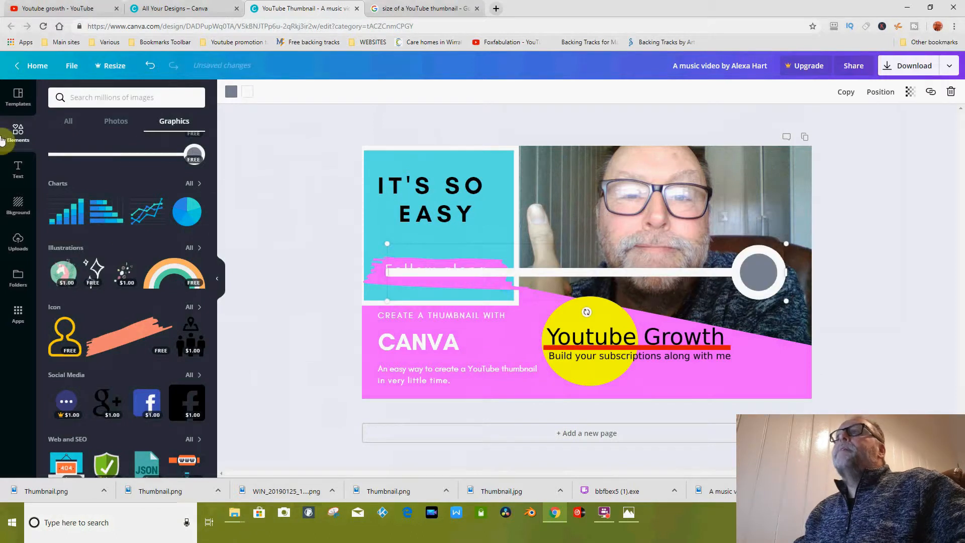
pyautogui.scroll(4, 55, 313)
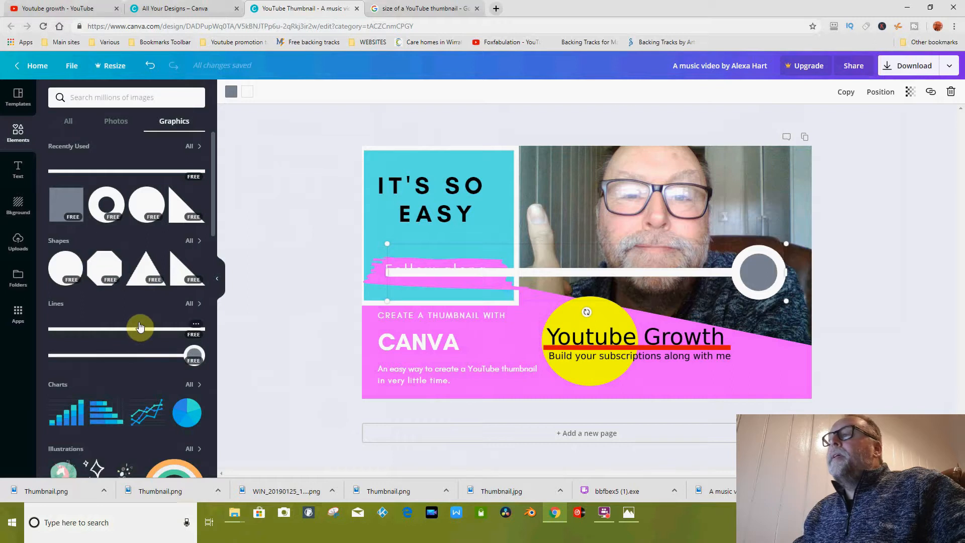
pyautogui.moveTo(139, 336); pyautogui.dragTo(22, 191)
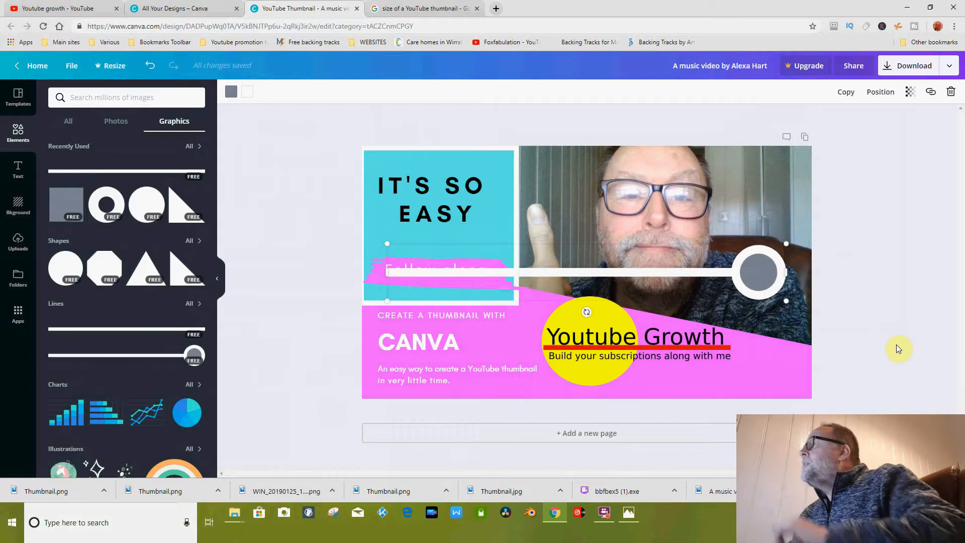
pyautogui.moveTo(792, 237); pyautogui.dragTo(447, 355)
pyautogui.click(280, 227)
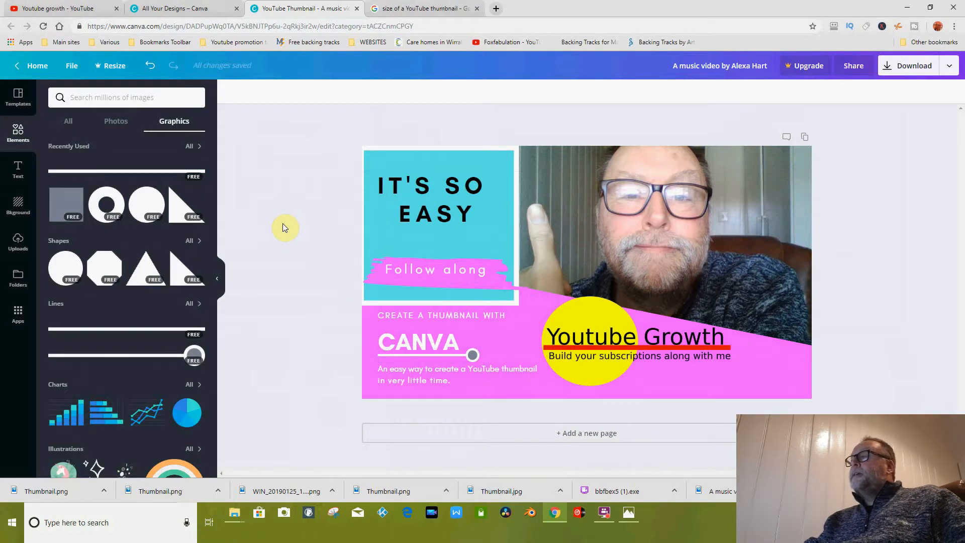
# Recolour the grey circle at the end of the "CANVA" underline with the document's bright pink.
pyautogui.click(472, 356)
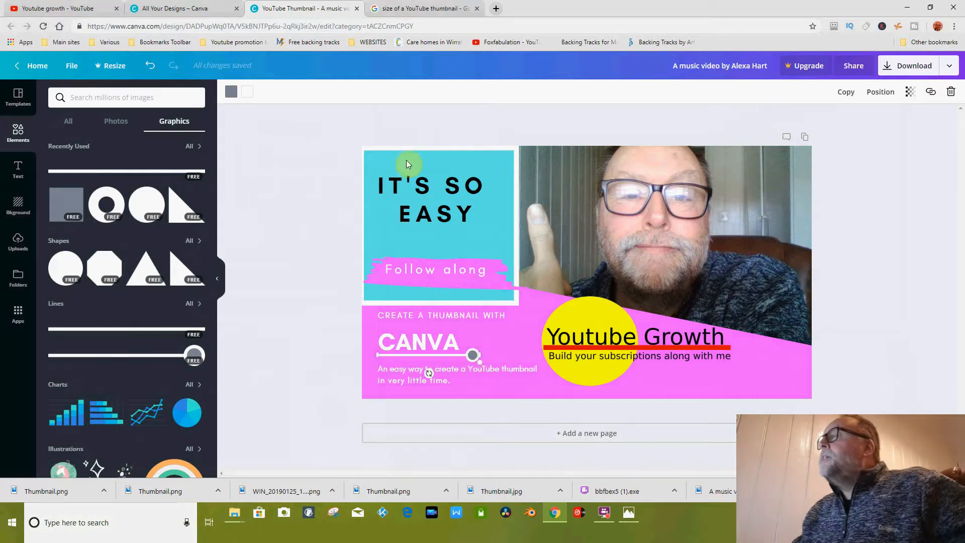
pyautogui.click(230, 92)
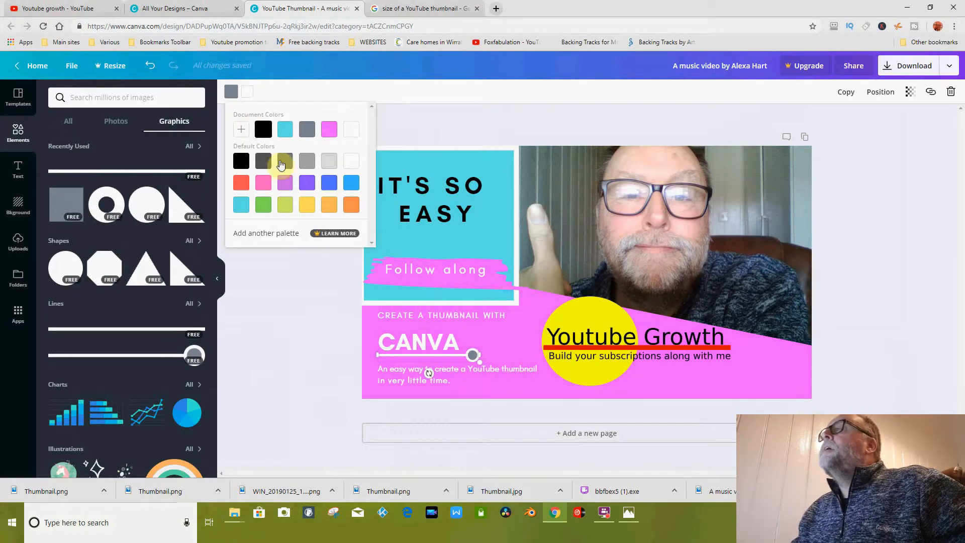
pyautogui.click(330, 131)
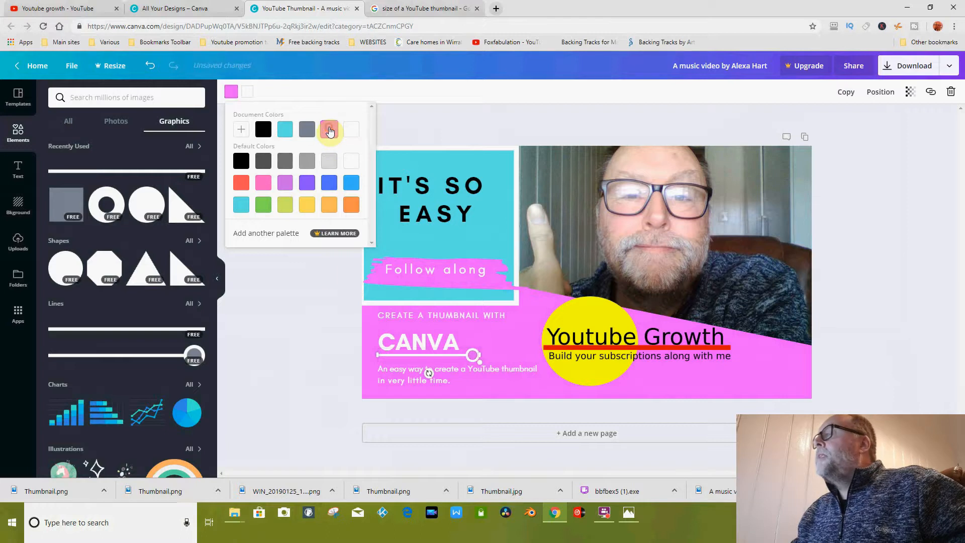
pyautogui.click(318, 299)
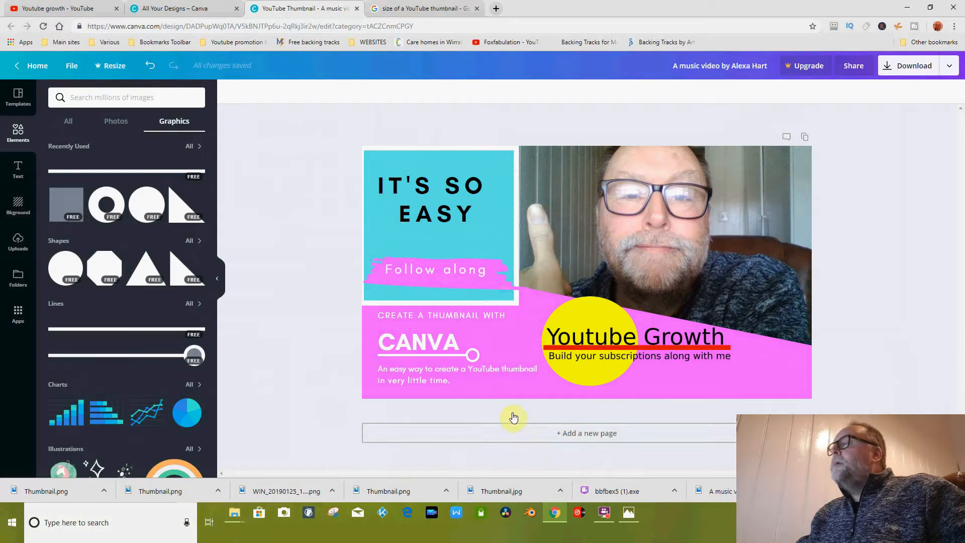
# Recolour the circle at the end of the "CANVA" underline turquoise to match the square.
pyautogui.click(473, 360)
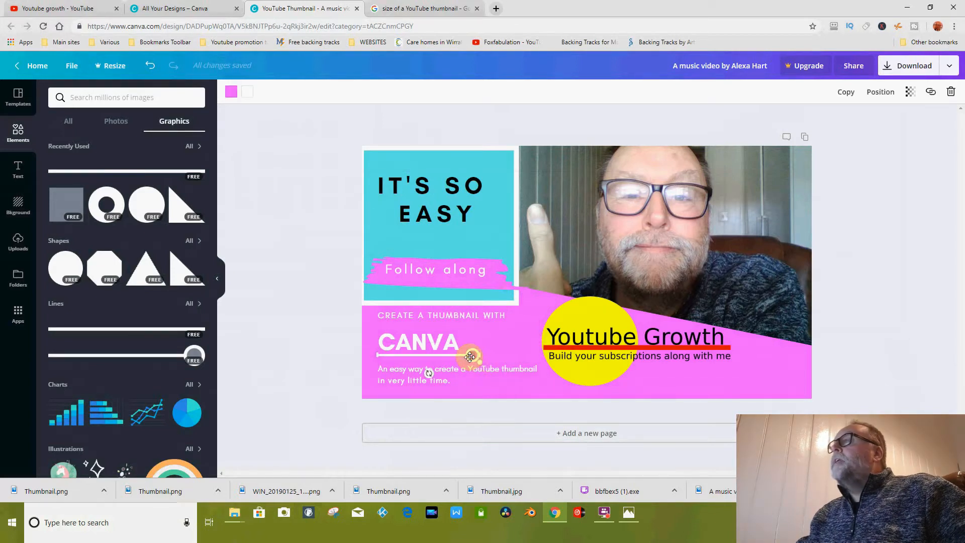
pyautogui.click(232, 93)
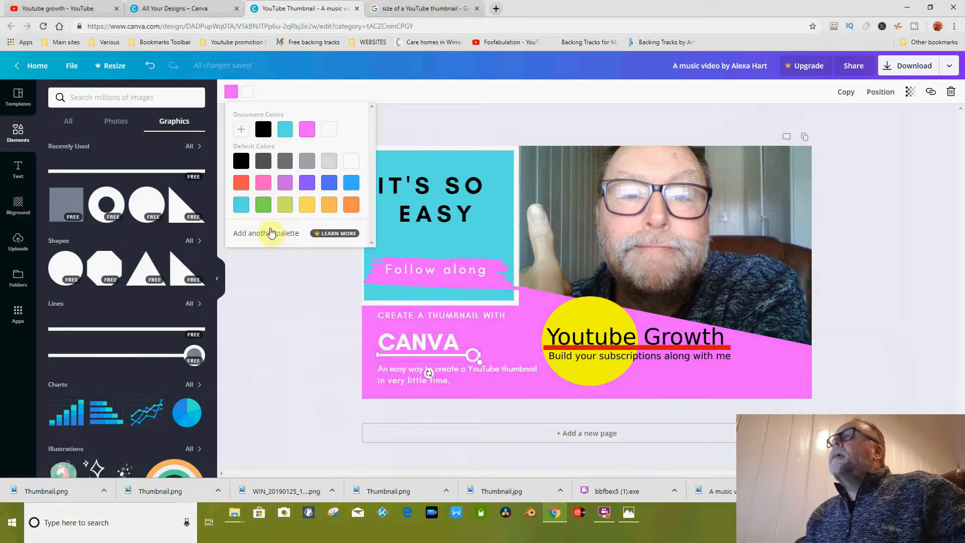
pyautogui.click(241, 205)
pyautogui.click(287, 366)
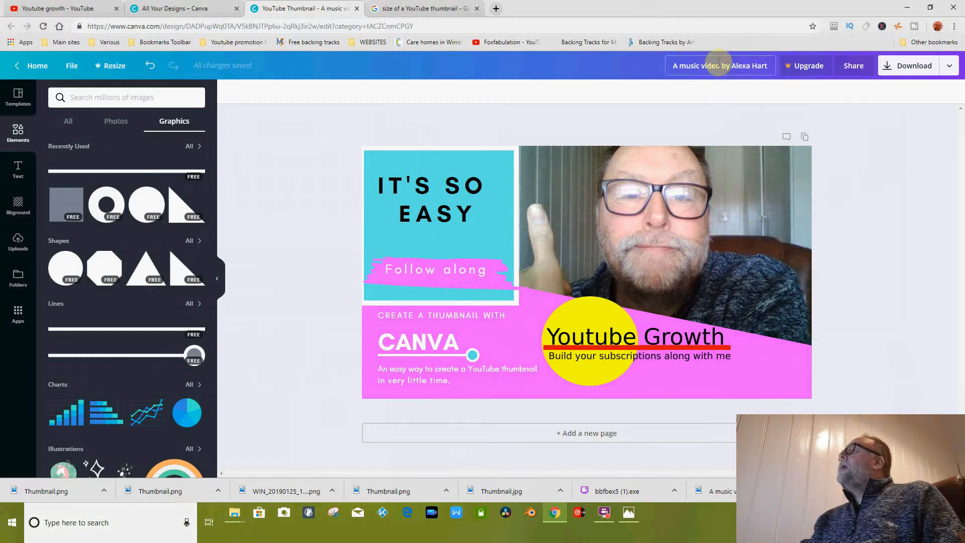
# Rename the design as "Tut".
pyautogui.click(674, 65)
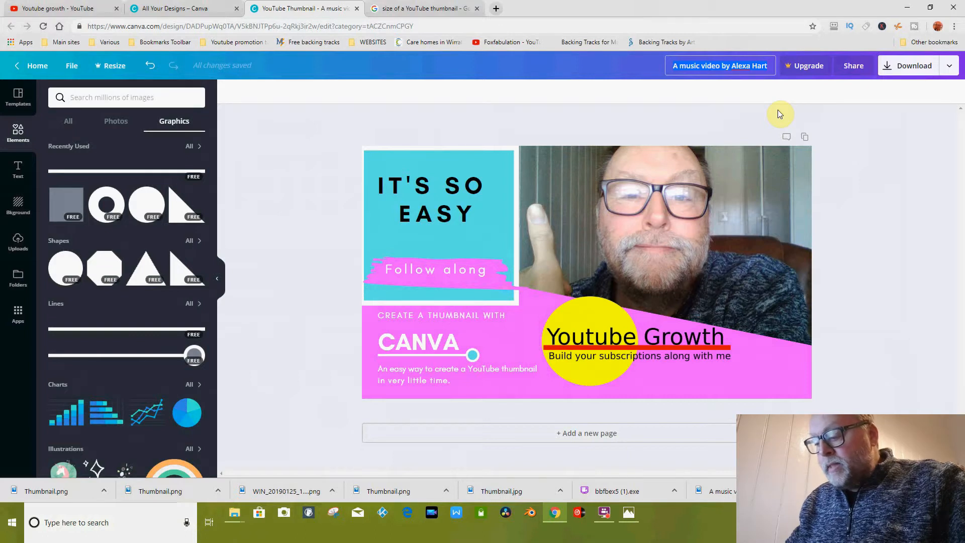
pyautogui.write('Tut')
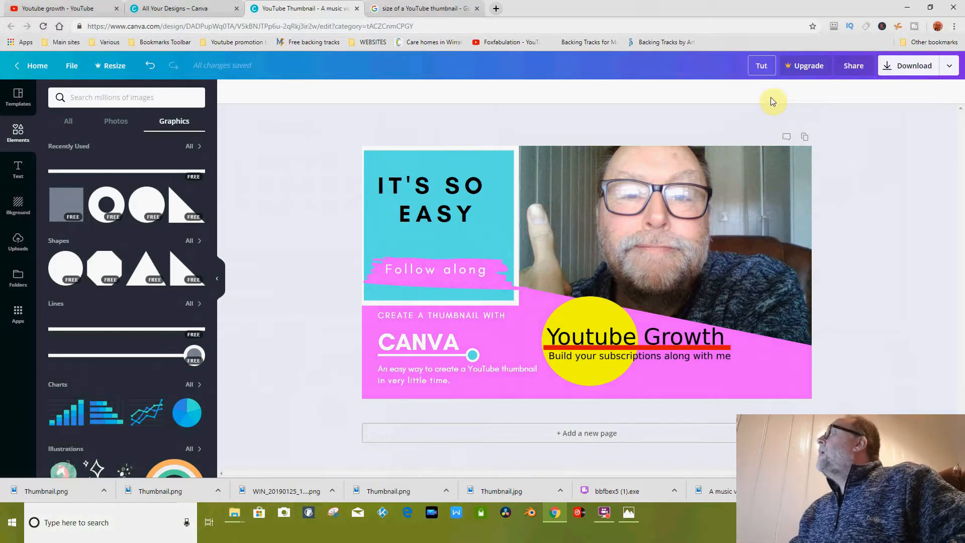
# Download the finished thumbnail design as a PNG and dismiss the Canva for Work subscription offer.
pyautogui.click(908, 66)
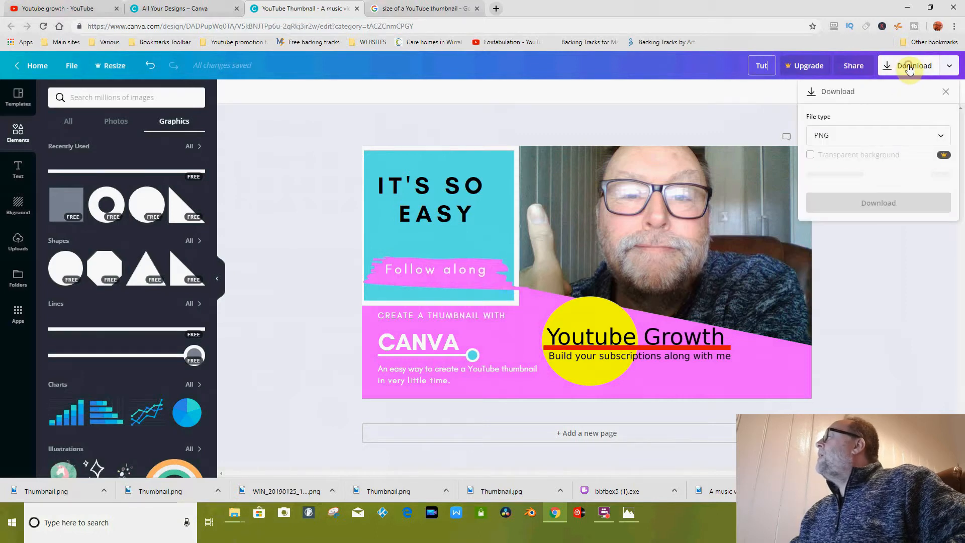
pyautogui.click(845, 134)
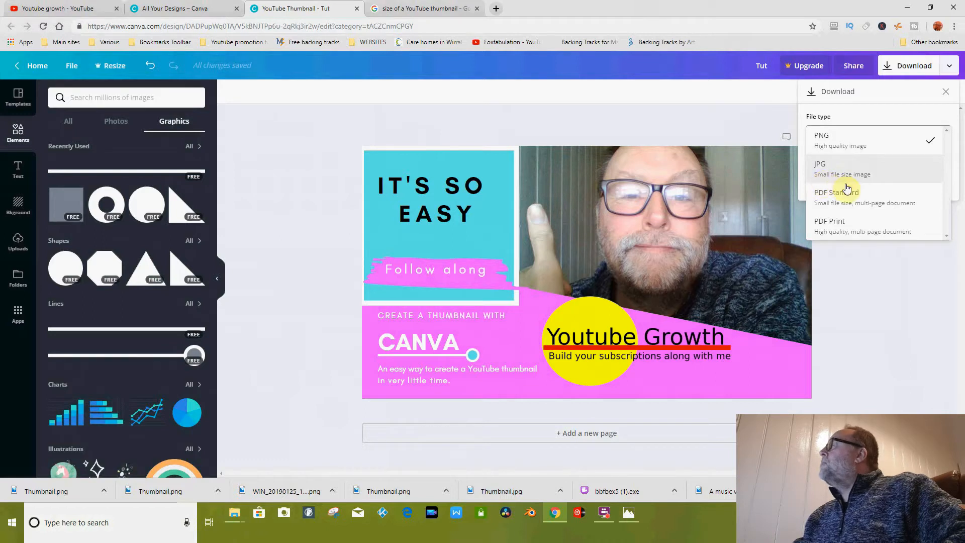
pyautogui.click(872, 138)
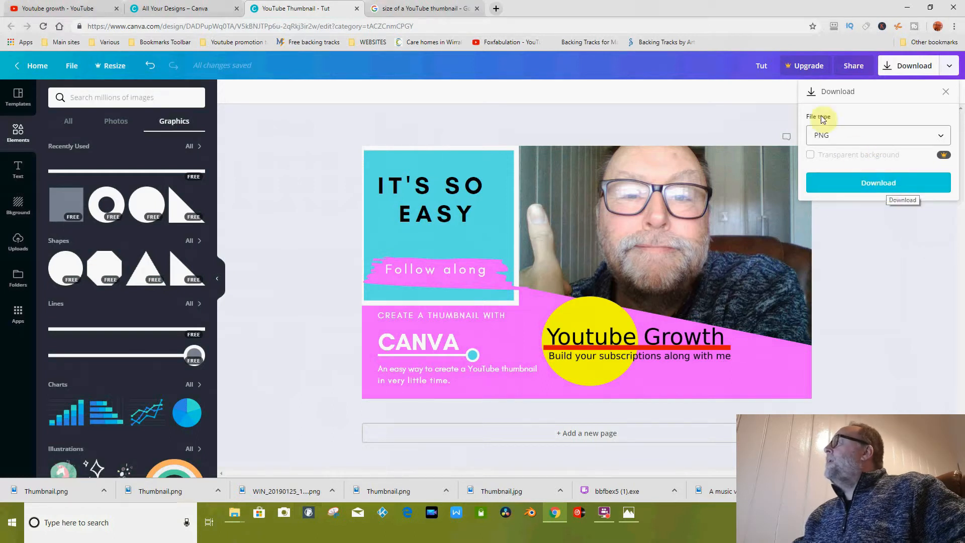
pyautogui.click(881, 183)
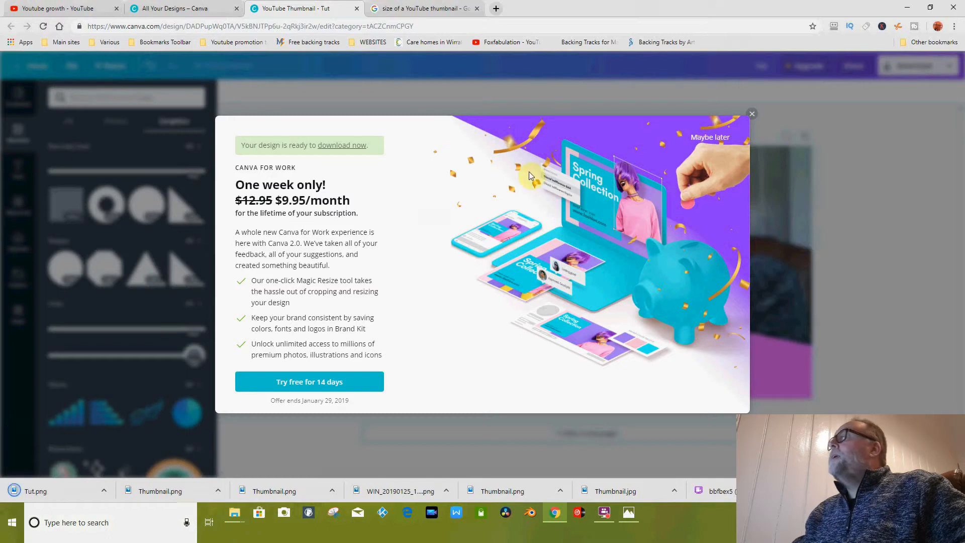
pyautogui.click(753, 114)
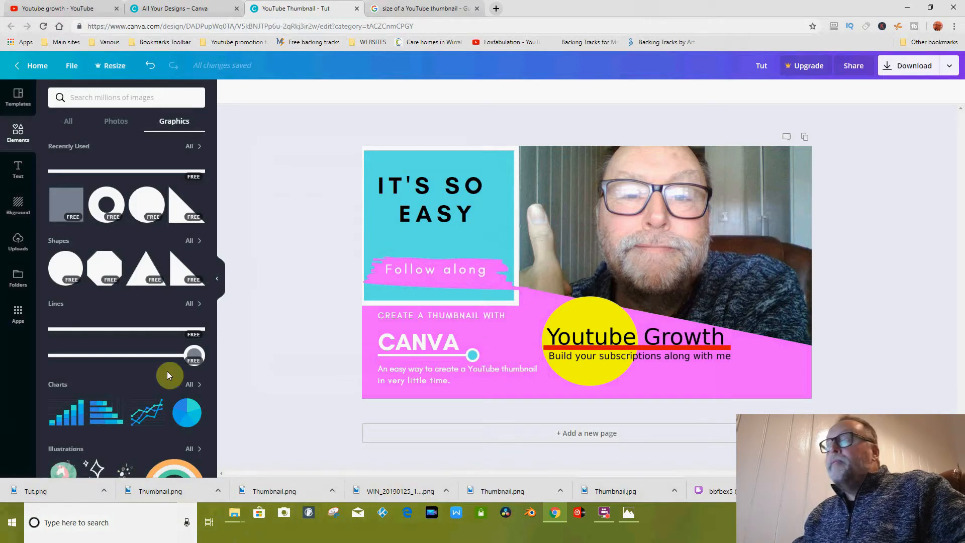
# Move the downloaded Tut.png from Downloads into the "Current video 2 Jan 2018" folder inside "Youtube growth" on the Desktop.
pyautogui.rightClick(37, 492)
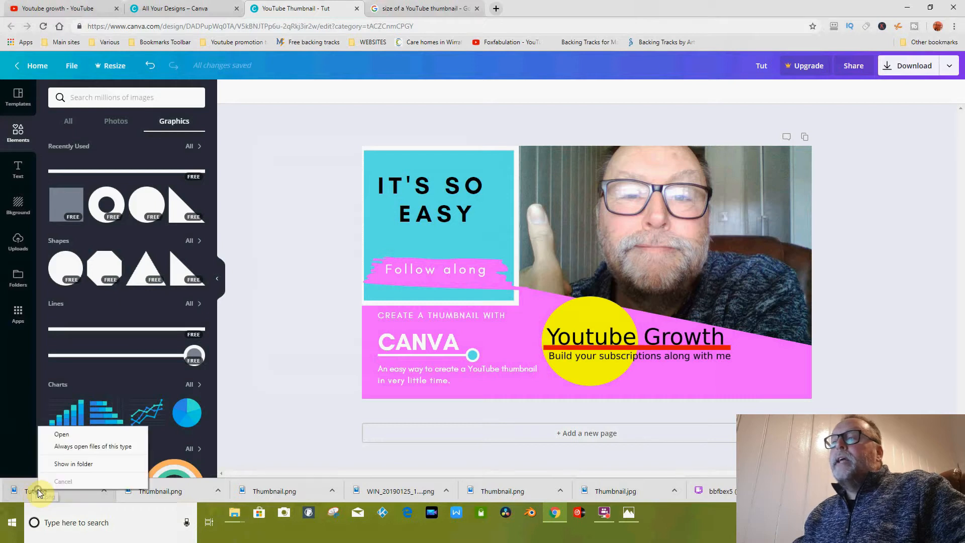
pyautogui.click(88, 467)
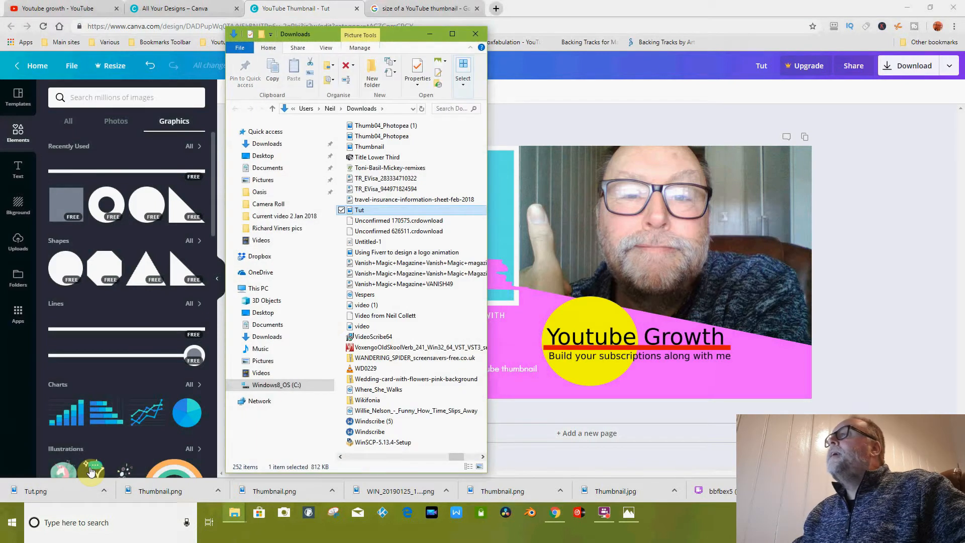
pyautogui.rightClick(382, 210)
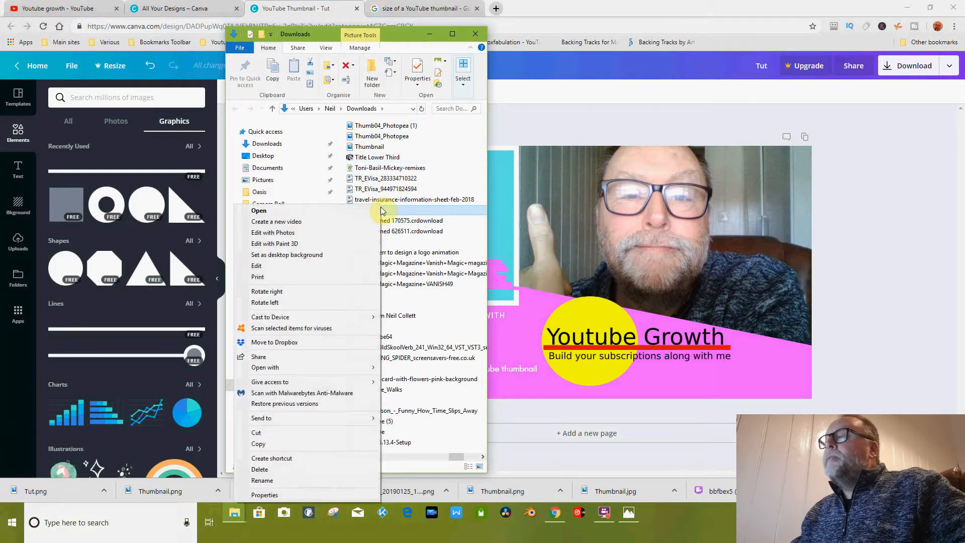
pyautogui.click(306, 434)
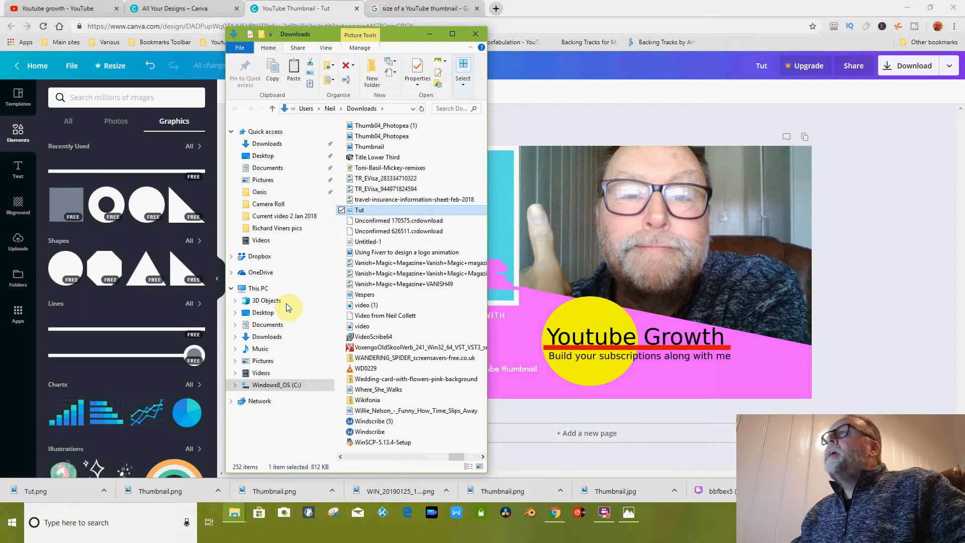
pyautogui.click(272, 158)
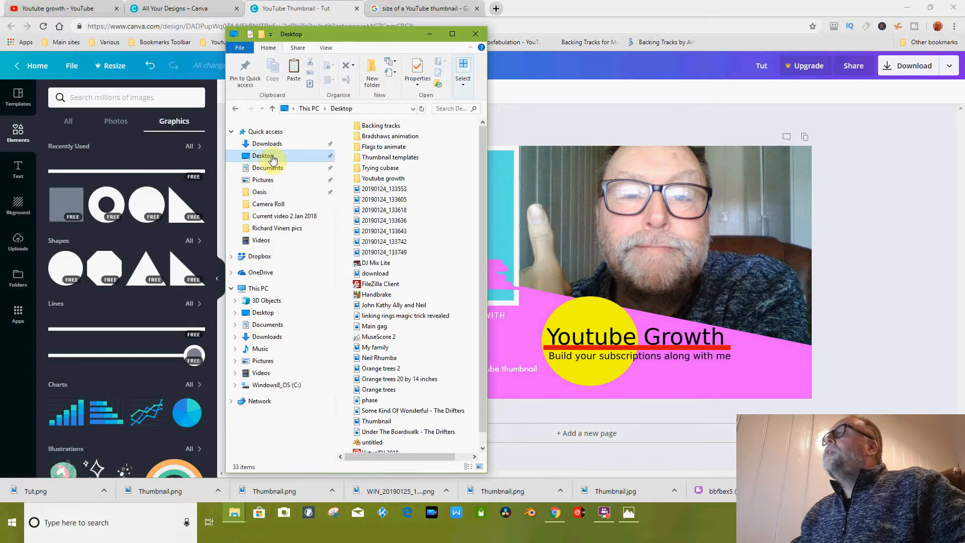
pyautogui.doubleClick(396, 179)
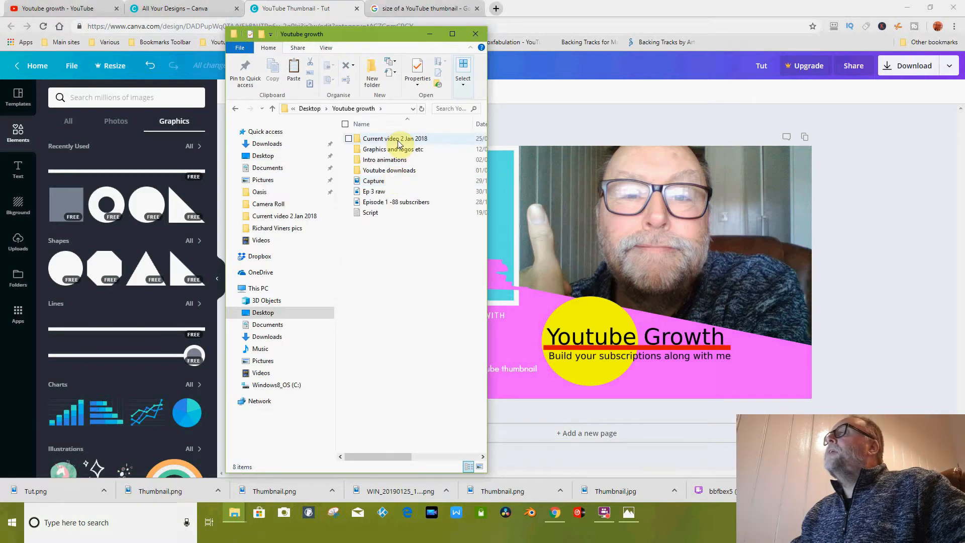
pyautogui.doubleClick(416, 139)
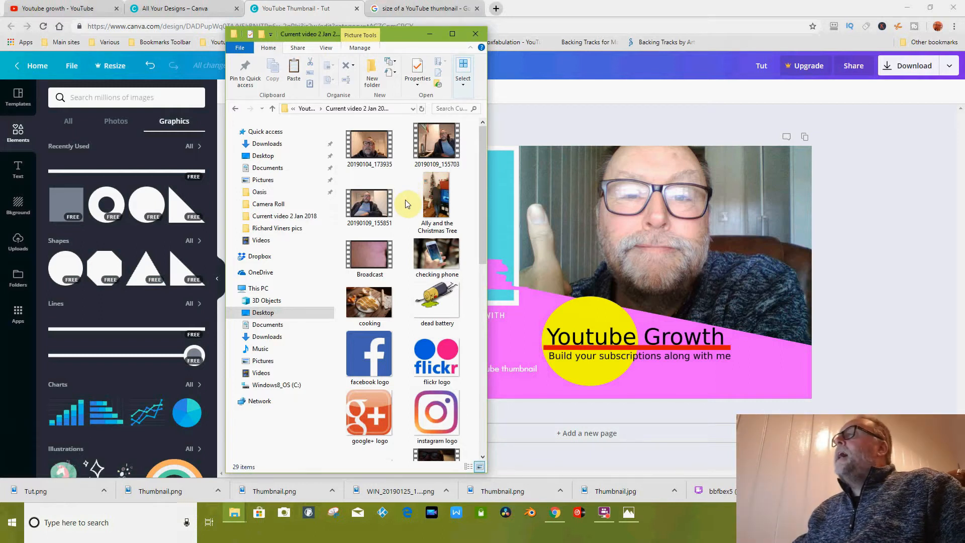
pyautogui.rightClick(406, 203)
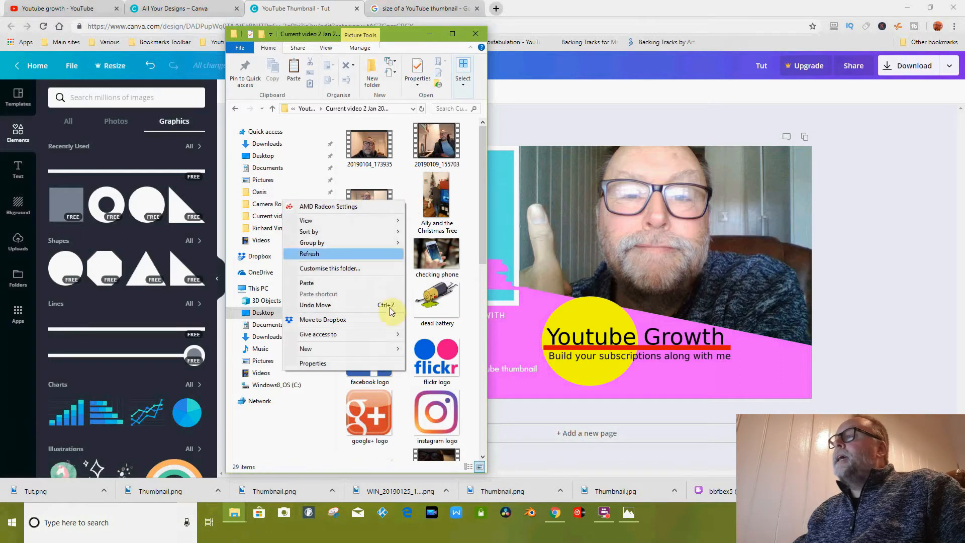
pyautogui.click(365, 284)
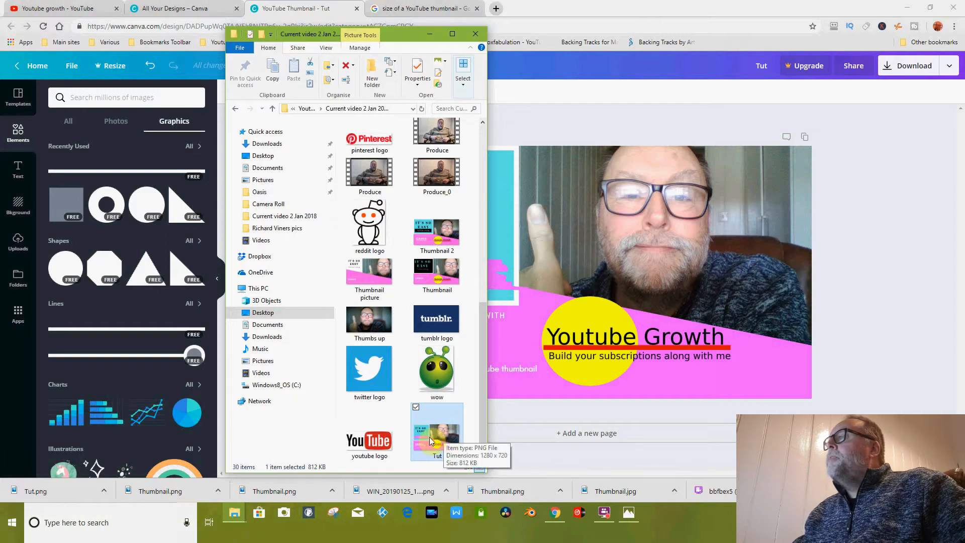
# View "Thumbnail 2" and "Tut" full size in turn to compare the two thumbnails, and close the file window.
pyautogui.click(435, 231)
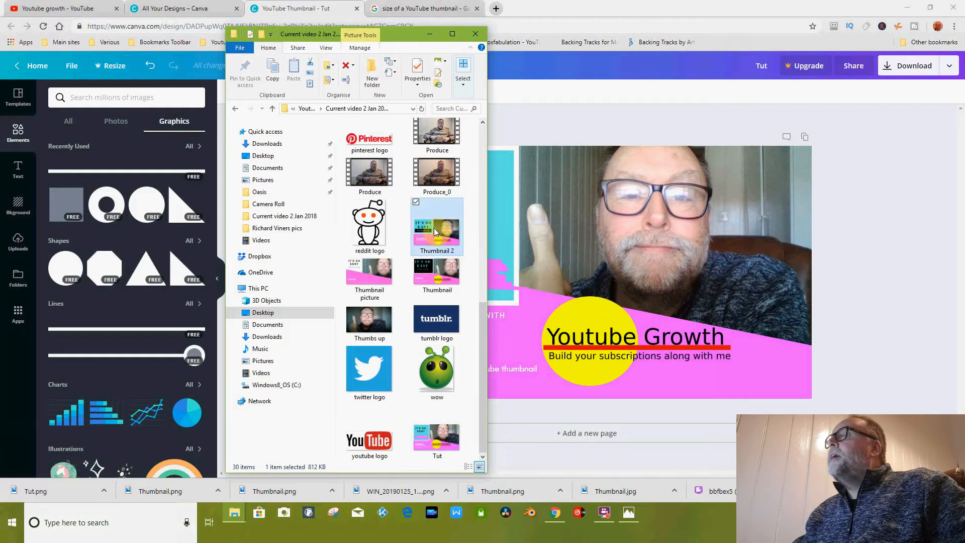
pyautogui.doubleClick(435, 231)
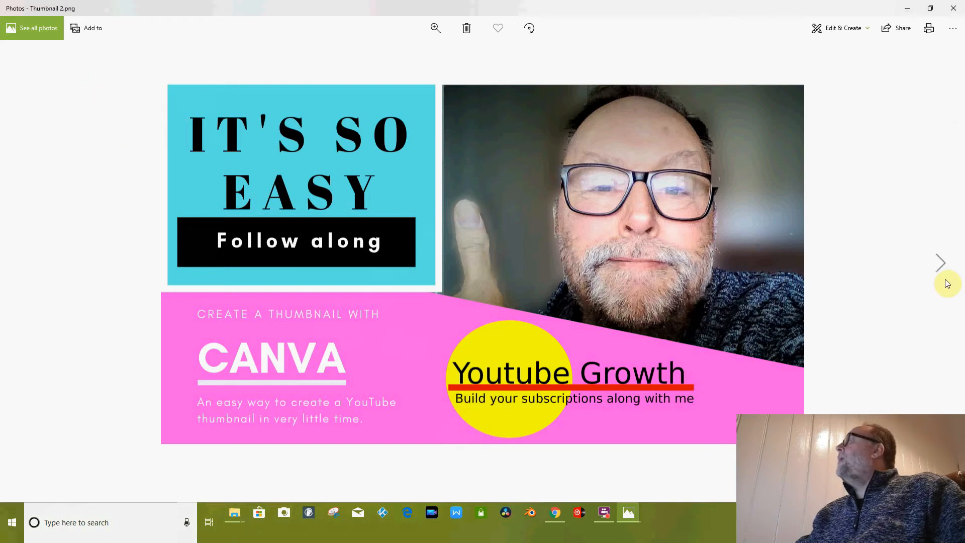
pyautogui.click(953, 9)
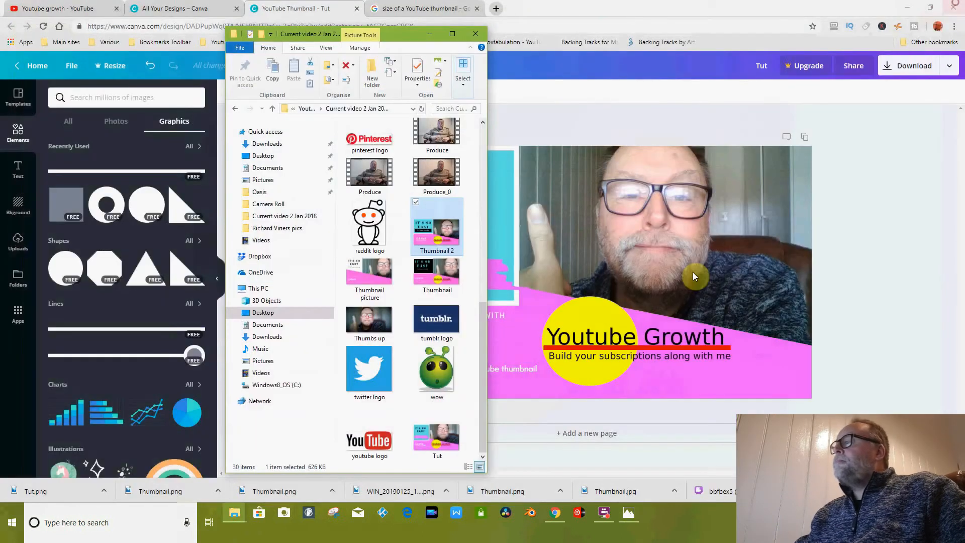
pyautogui.doubleClick(439, 435)
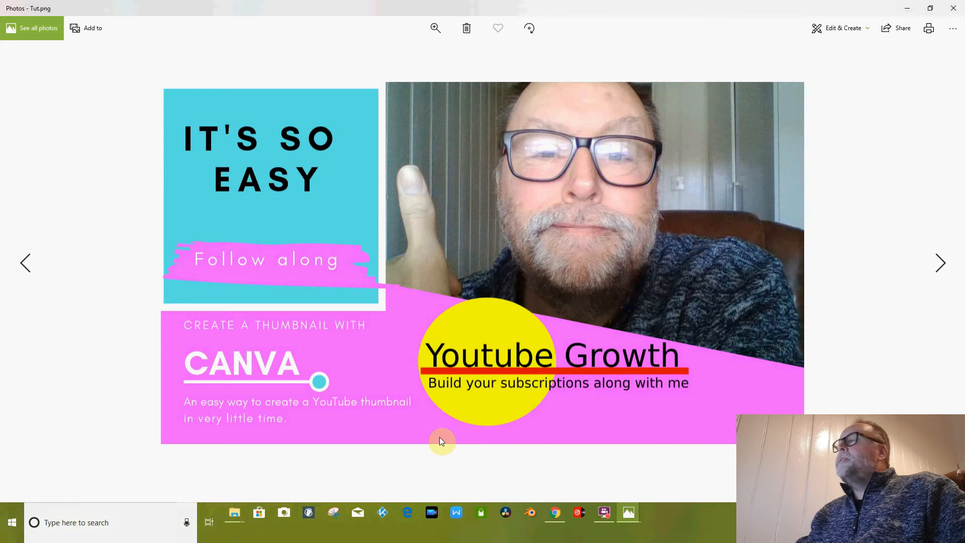
pyautogui.click(954, 7)
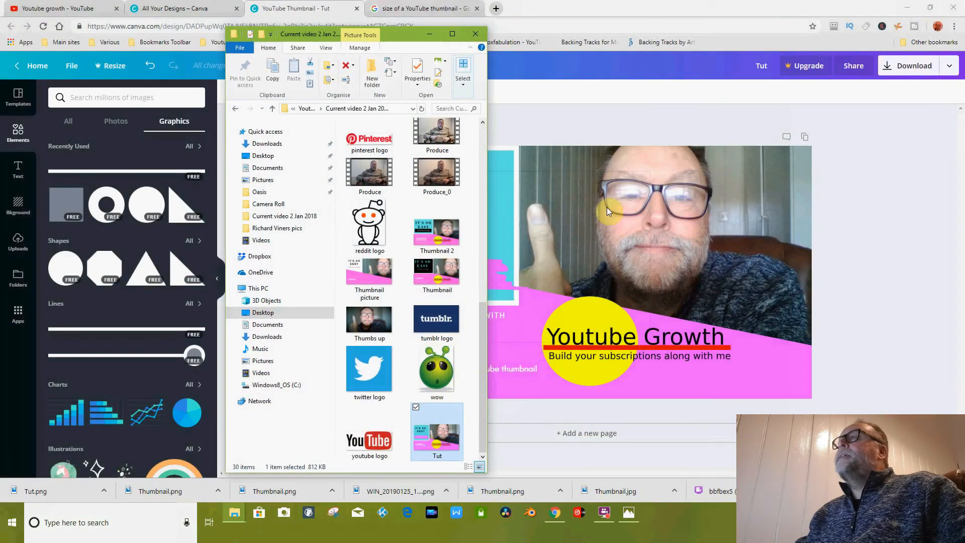
pyautogui.click(475, 33)
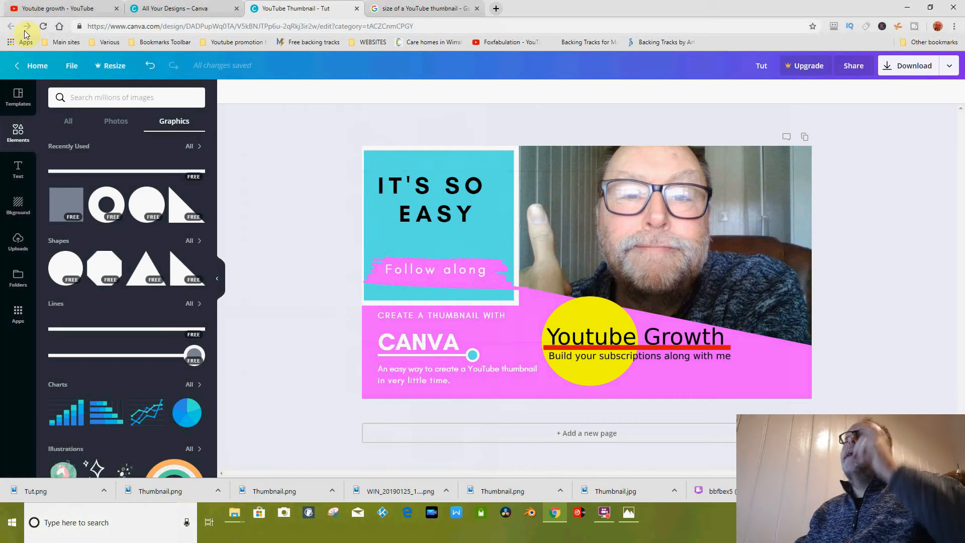
pyautogui.click(67, 66)
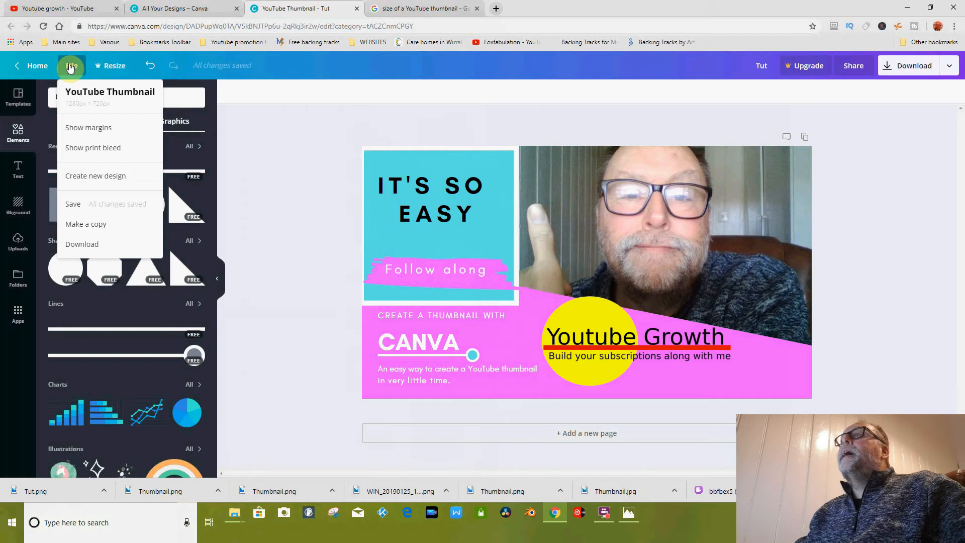
pyautogui.click(309, 258)
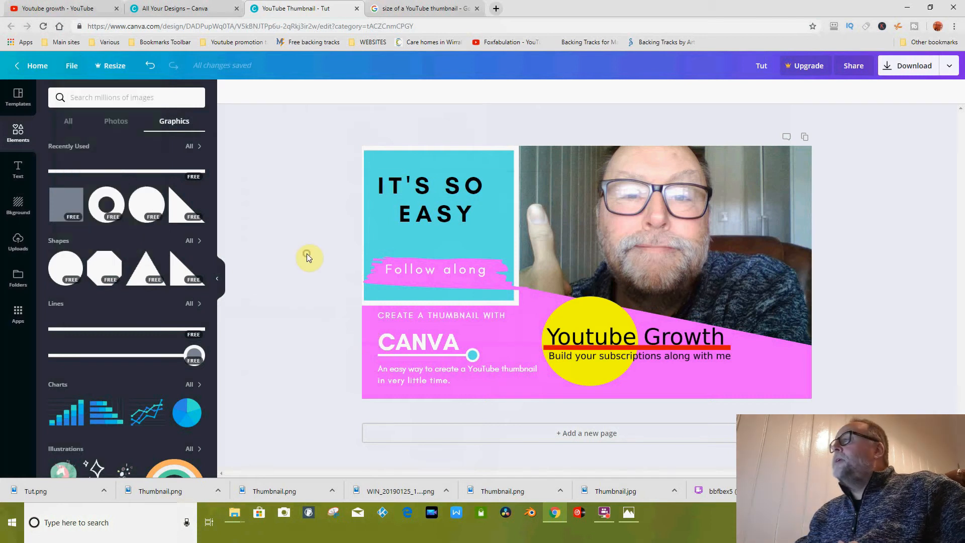